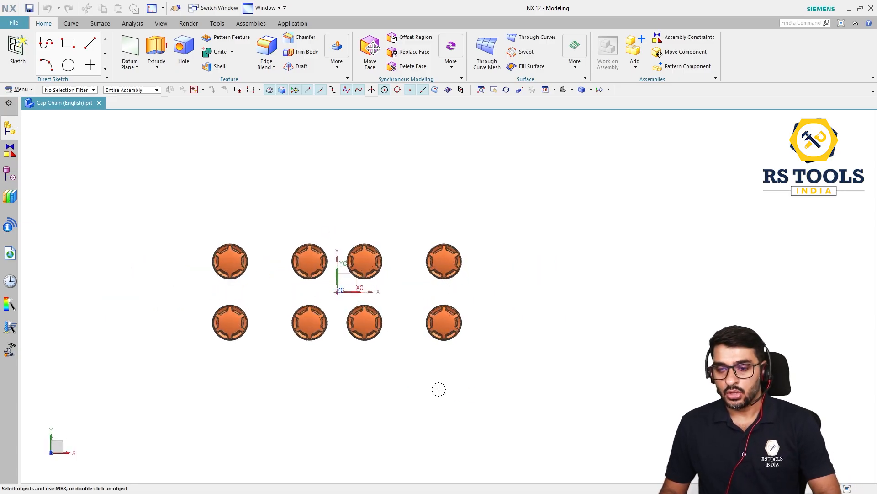
Start a new sketch on the XY plane of the eight-cap layout.
{"action": "key", "text": "End"}
{"action": "middle_click_drag", "start_coordinate": [430, 384], "coordinate": [398, 359]}
{"action": "key", "text": "ctrl+alt+t"}
{"action": "scroll", "coordinate": [343, 240], "scroll_direction": "up", "scroll_amount": 4}
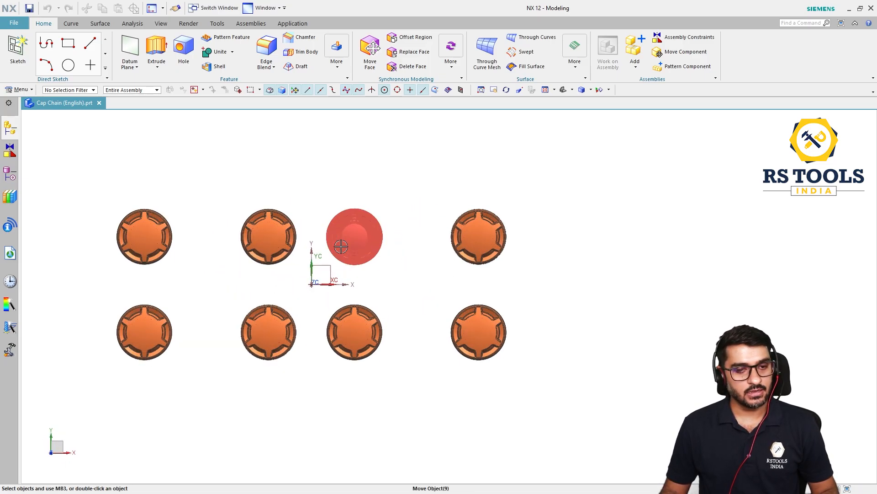
{"action": "scroll", "coordinate": [389, 263], "scroll_direction": "down", "scroll_amount": 2}
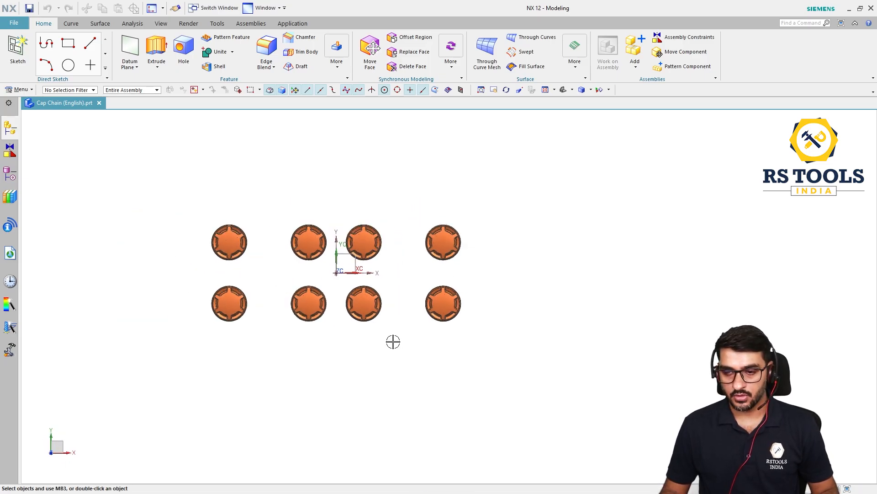
{"action": "middle_click_drag", "start_coordinate": [393, 342], "coordinate": [477, 282]}
{"action": "key", "text": "ctrl+alt+t"}
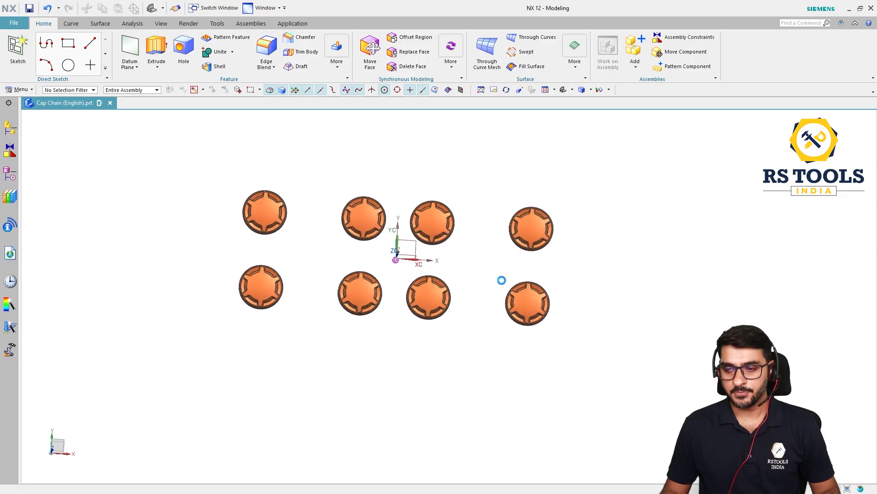
{"action": "left_click", "coordinate": [15, 55]}
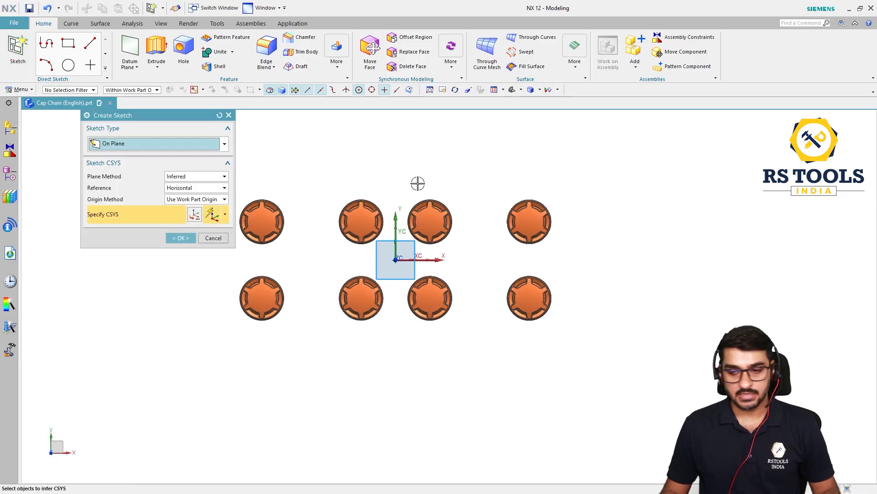
{"action": "middle_click", "coordinate": [467, 250]}
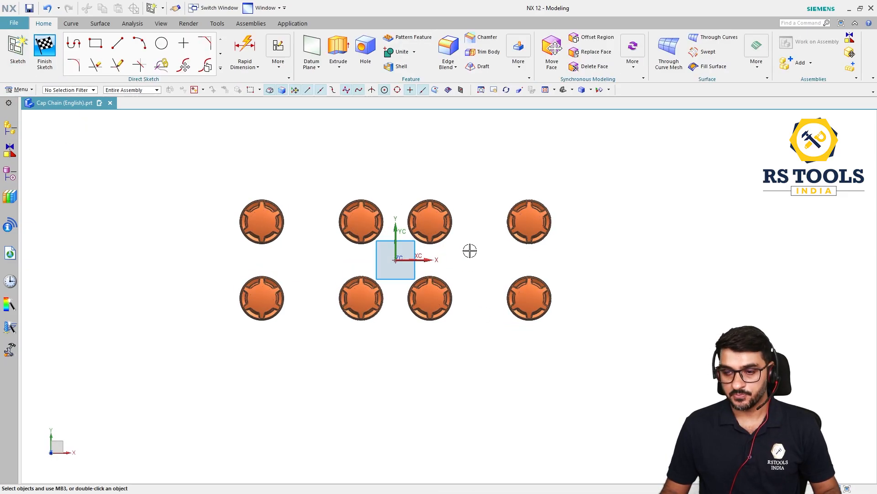
Draw a rectangle about 302 by 134 mm around all eight caps and open the sketch in the Sketch Task Environment.
{"action": "left_click", "coordinate": [103, 52]}
{"action": "left_click", "coordinate": [186, 156]}
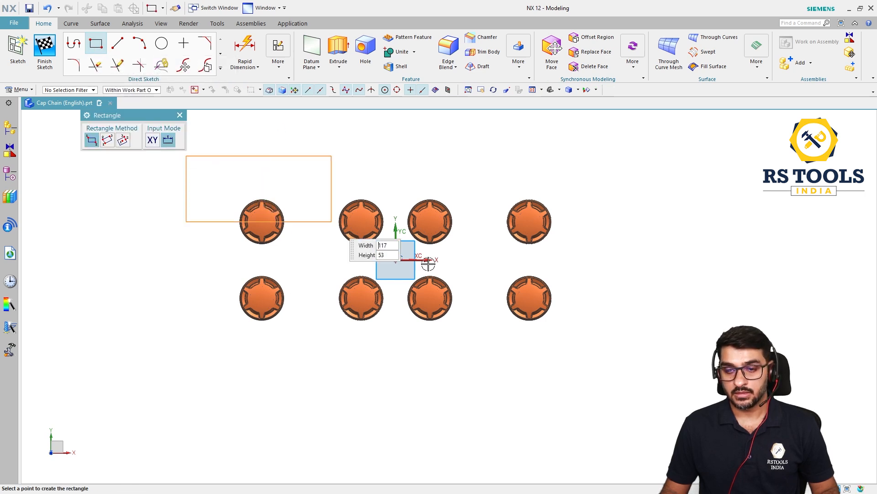
{"action": "left_click", "coordinate": [648, 361]}
{"action": "left_click", "coordinate": [278, 50]}
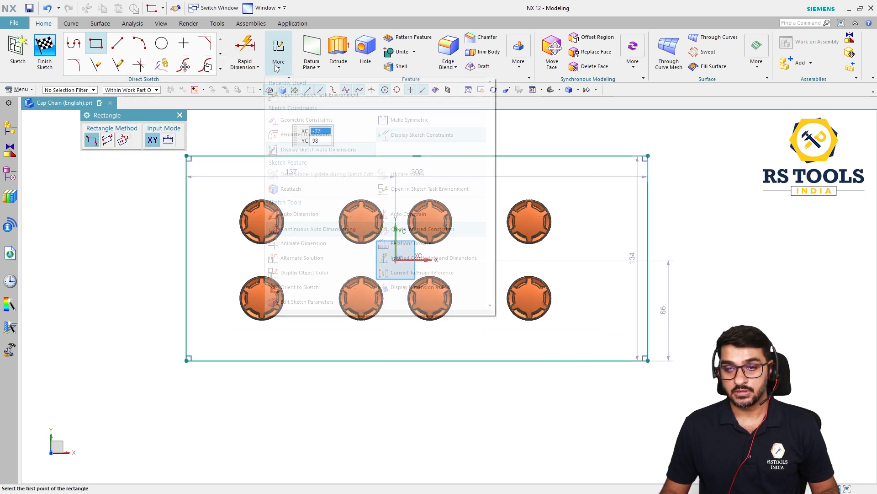
{"action": "left_click", "coordinate": [438, 190]}
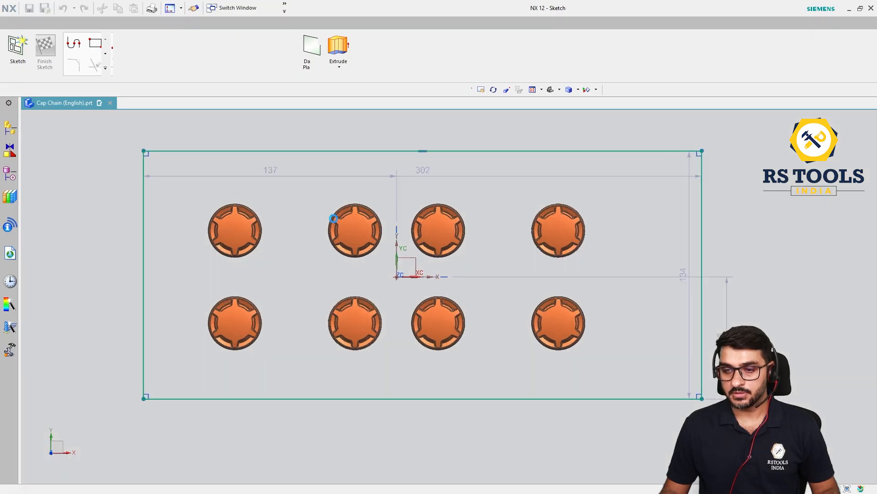
Make the rectangle's vertical sides symmetric about the Y axis and its horizontal sides symmetric about the X axis.
{"action": "left_click", "coordinate": [681, 48]}
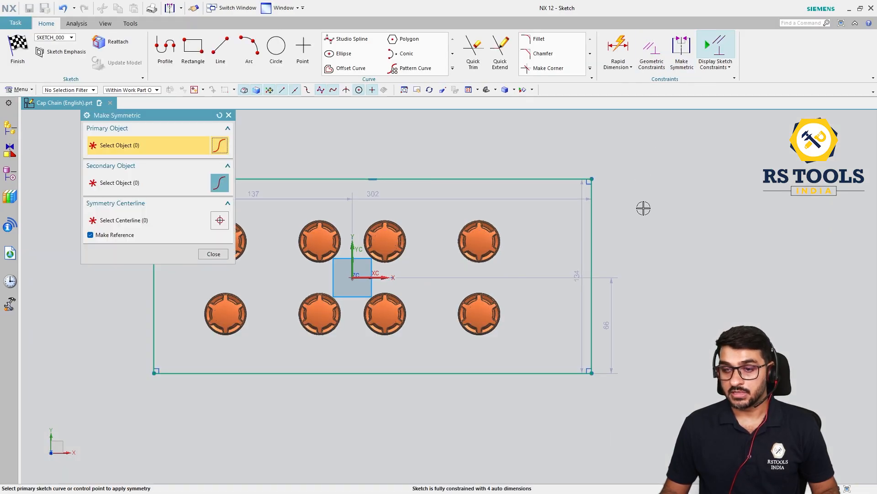
{"action": "left_click", "coordinate": [339, 229]}
{"action": "left_click", "coordinate": [619, 224]}
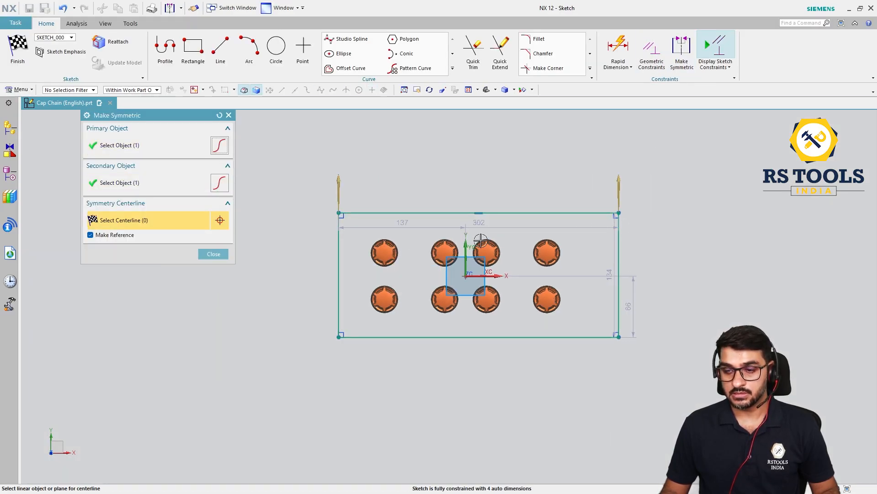
{"action": "left_click", "coordinate": [466, 242]}
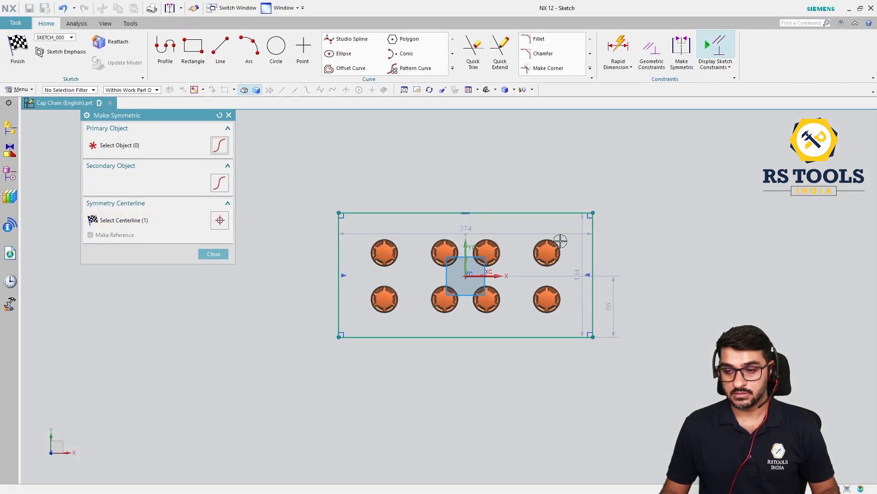
{"action": "left_click", "coordinate": [549, 213]}
{"action": "left_click", "coordinate": [484, 337]}
{"action": "left_click", "coordinate": [497, 274]}
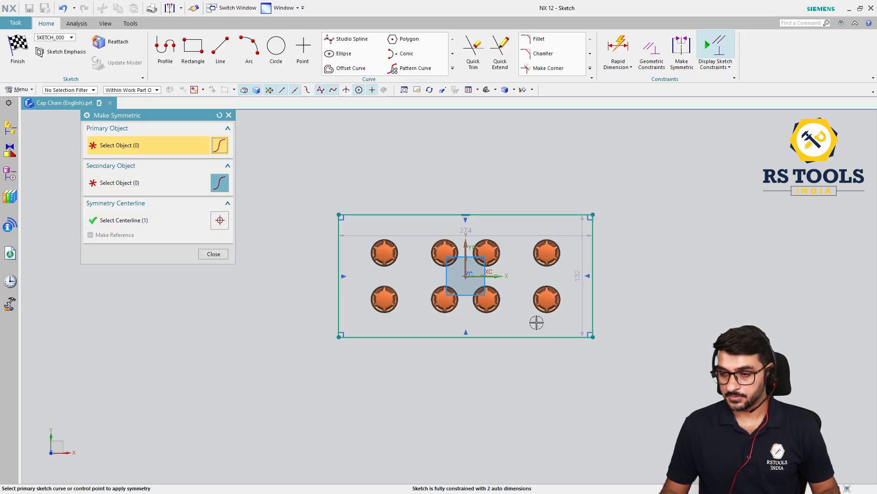
{"action": "middle_click", "coordinate": [617, 269]}
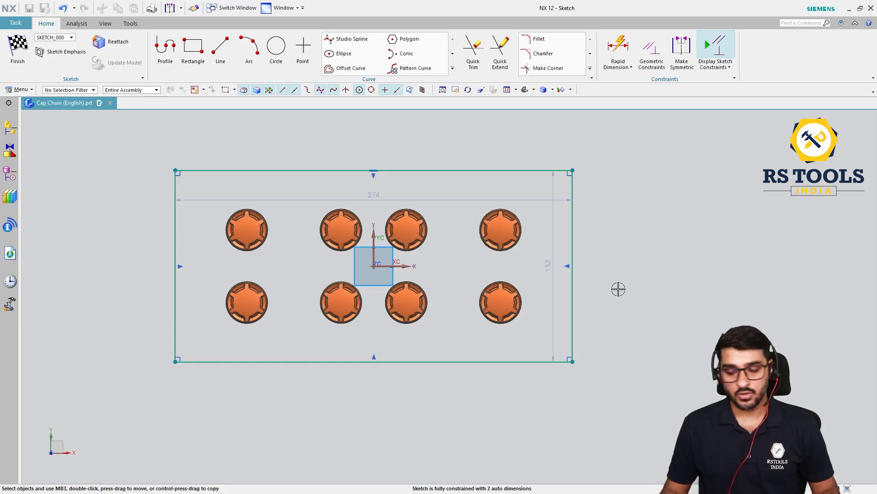
Dimension the rectangle's overall width and height.
{"action": "scroll", "coordinate": [516, 279], "scroll_direction": "down", "scroll_amount": 1}
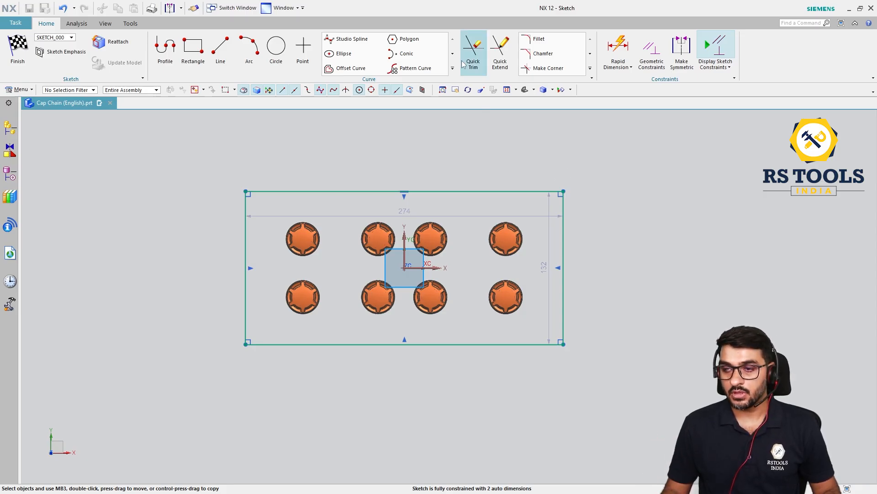
{"action": "left_click", "coordinate": [620, 45]}
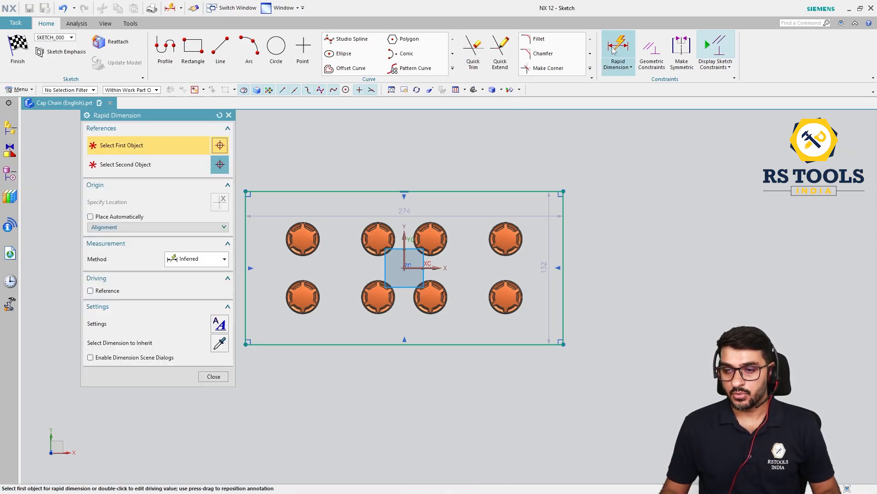
{"action": "left_click", "coordinate": [443, 344]}
{"action": "left_click", "coordinate": [429, 387]}
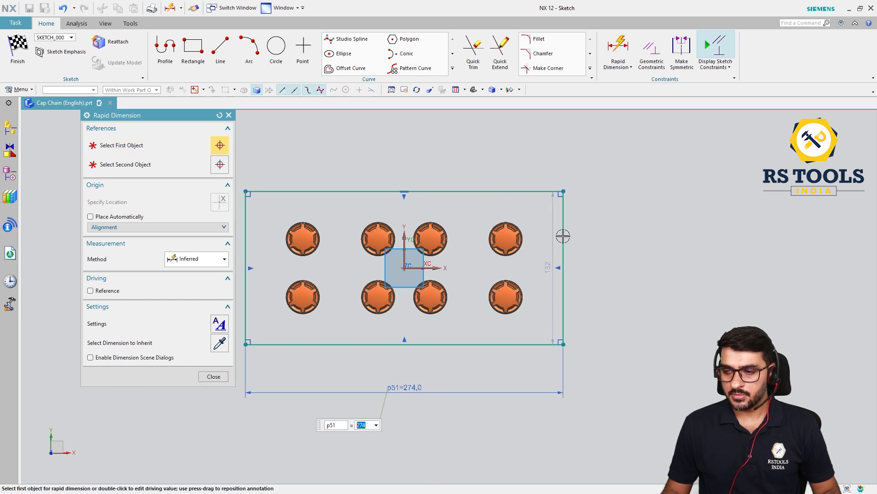
{"action": "left_click", "coordinate": [563, 235]}
{"action": "left_click", "coordinate": [636, 242]}
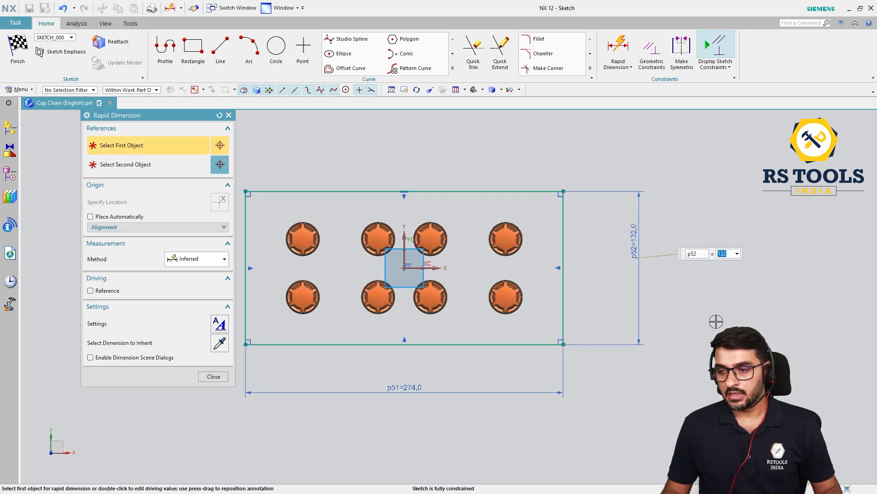
{"action": "key", "text": "Escape"}
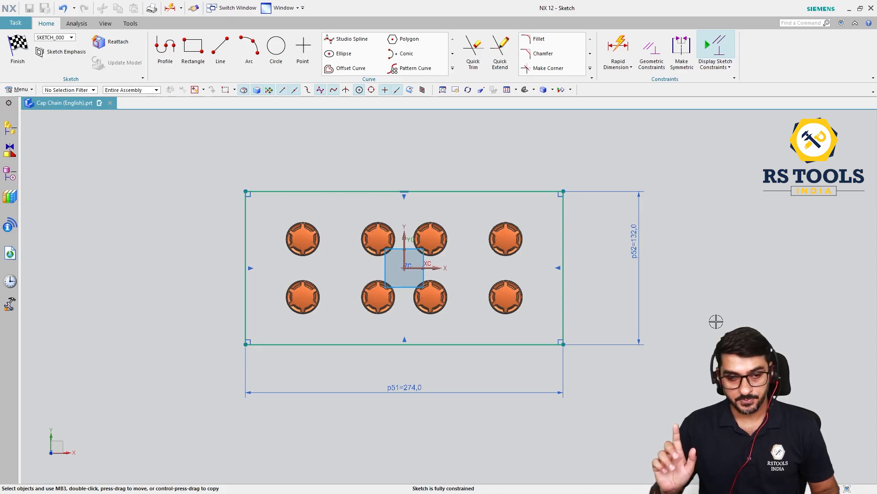
Set the rectangle's height to 150 mm and its width to 250 mm.
{"action": "double_click", "coordinate": [640, 256]}
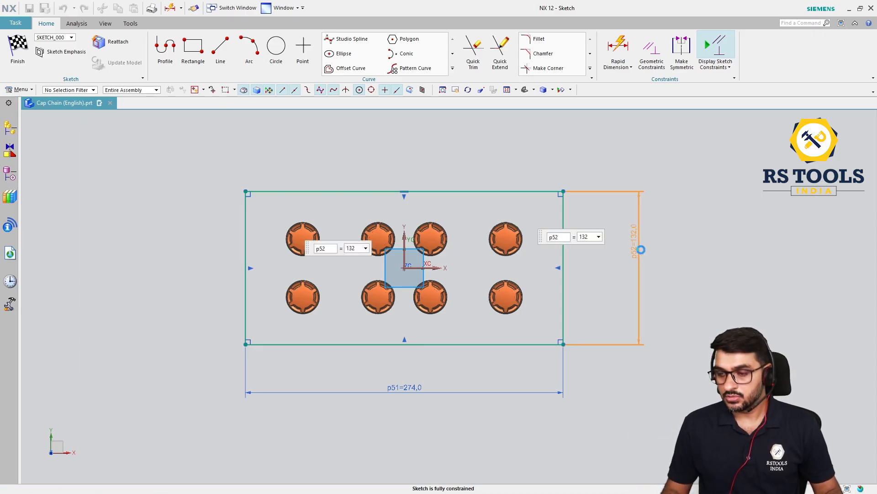
{"action": "type", "text": "150"}
{"action": "key", "text": "Return"}
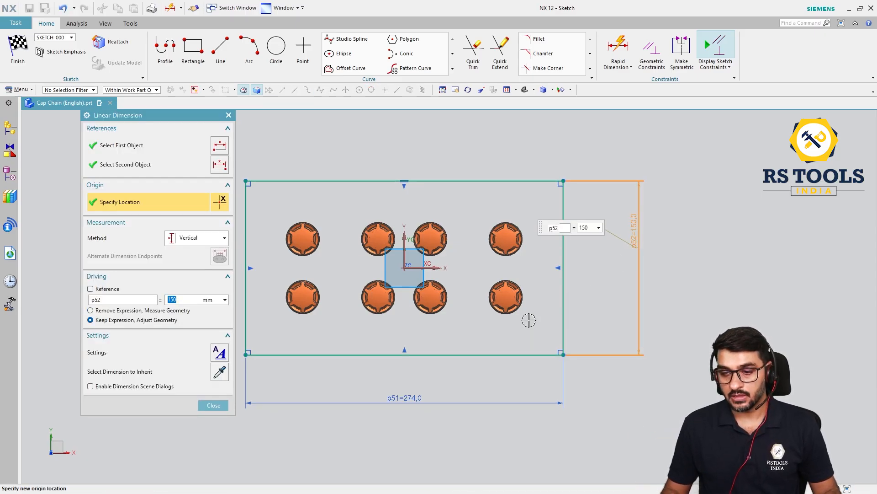
{"action": "key", "text": "Escape"}
{"action": "double_click", "coordinate": [410, 398]}
{"action": "type", "text": "250"}
{"action": "key", "text": "Return"}
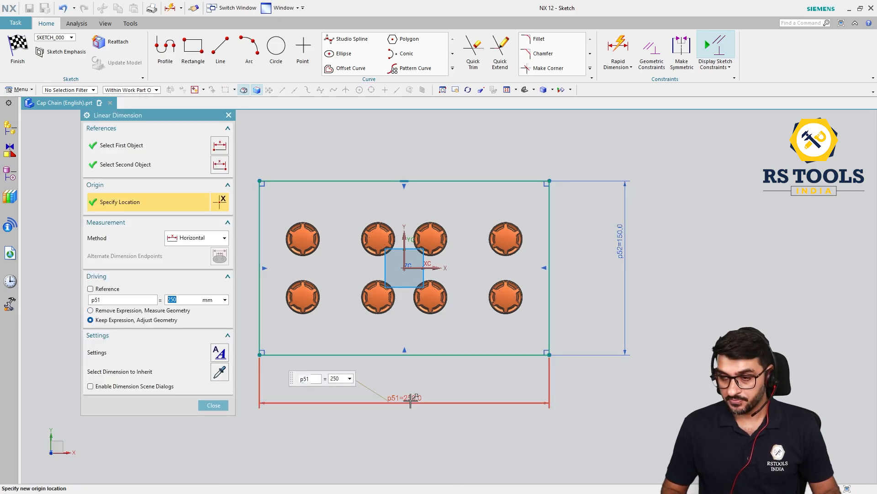
{"action": "key", "text": "Escape"}
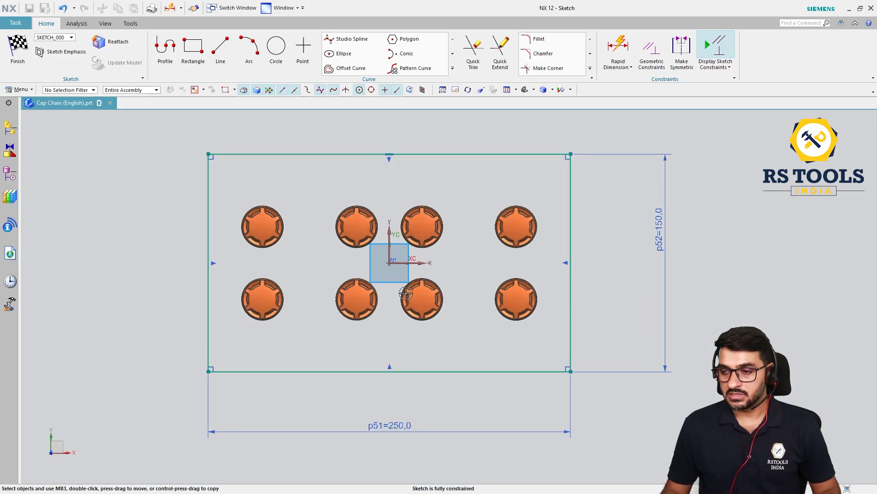
{"action": "scroll", "coordinate": [590, 219], "scroll_direction": "up", "scroll_amount": 3}
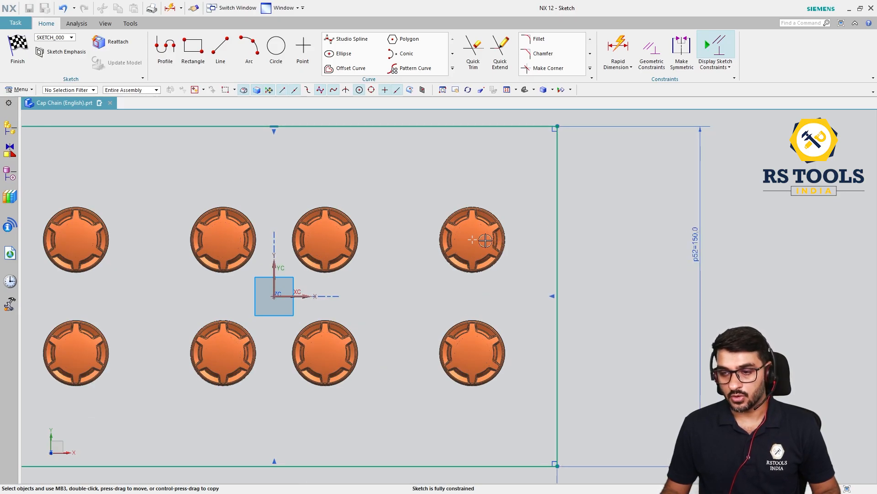
{"action": "scroll", "coordinate": [485, 240], "scroll_direction": "down", "scroll_amount": 2}
{"action": "middle_click_drag", "start_coordinate": [402, 272], "coordinate": [388, 247]}
{"action": "key", "text": "F8"}
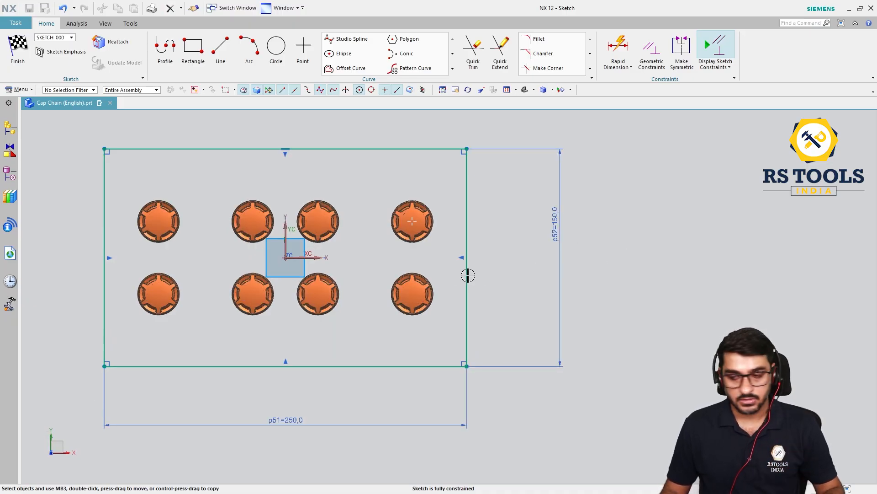
{"action": "mouse_move", "coordinate": [468, 274]}
{"action": "middle_mouse_down"}
{"action": "mouse_move", "coordinate": [445, 237]}
{"action": "mouse_move", "coordinate": [448, 227]}
{"action": "middle_mouse_up"}
{"action": "key", "text": "d"}
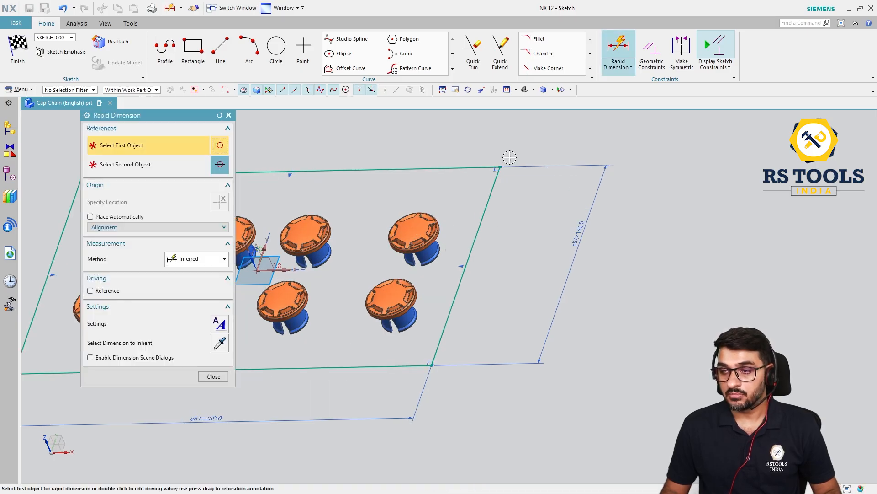
{"action": "scroll", "coordinate": [476, 212], "scroll_direction": "up", "scroll_amount": 4}
{"action": "left_click", "coordinate": [494, 236]}
{"action": "scroll", "coordinate": [375, 272], "scroll_direction": "up", "scroll_amount": 3}
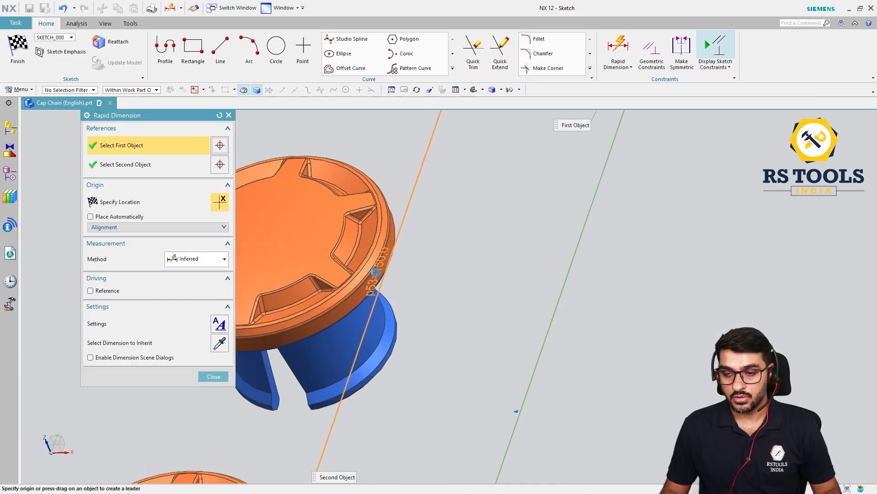
{"action": "scroll", "coordinate": [377, 272], "scroll_direction": "up", "scroll_amount": 1}
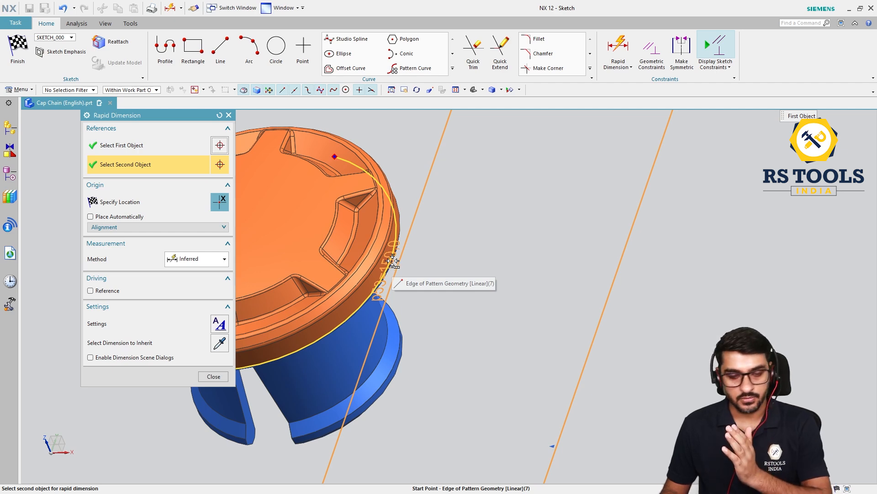
{"action": "left_click", "coordinate": [392, 261]}
{"action": "scroll", "coordinate": [463, 214], "scroll_direction": "down", "scroll_amount": 5}
{"action": "key", "text": "Escape"}
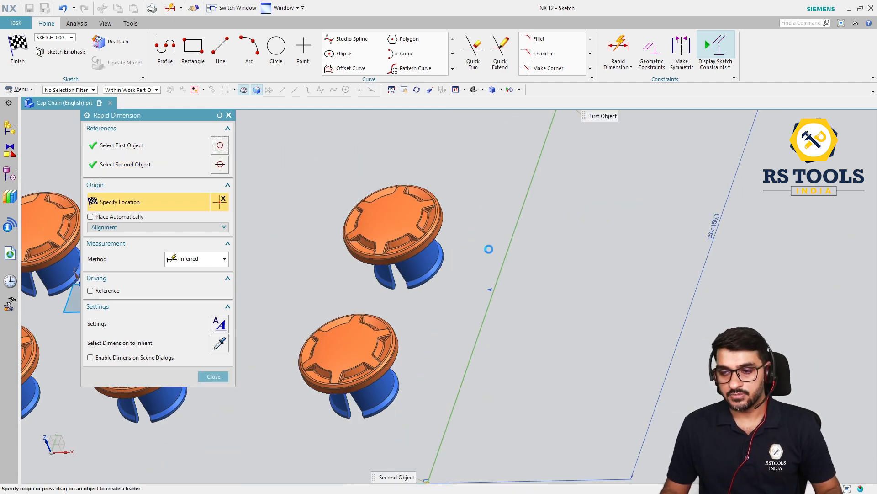
{"action": "mouse_move", "coordinate": [503, 290]}
{"action": "middle_mouse_down"}
{"action": "mouse_move", "coordinate": [485, 257]}
{"action": "mouse_move", "coordinate": [485, 211]}
{"action": "middle_mouse_up"}
{"action": "key", "text": "F8"}
{"action": "key", "text": "shift+F8"}
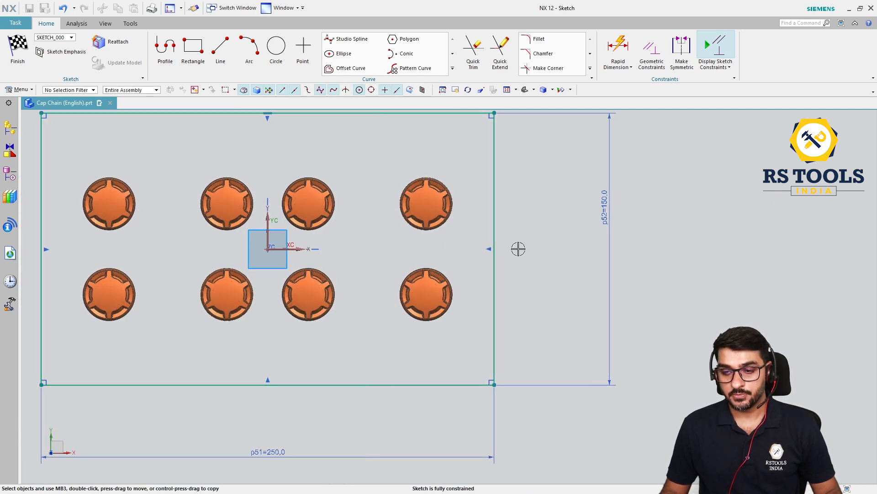
Project the outer rim edge of the cap nearest the rectangle's upper-right corner onto the sketch plane.
{"action": "scroll", "coordinate": [478, 166], "scroll_direction": "up", "scroll_amount": 2}
{"action": "middle_click_drag", "start_coordinate": [526, 255], "coordinate": [521, 237]}
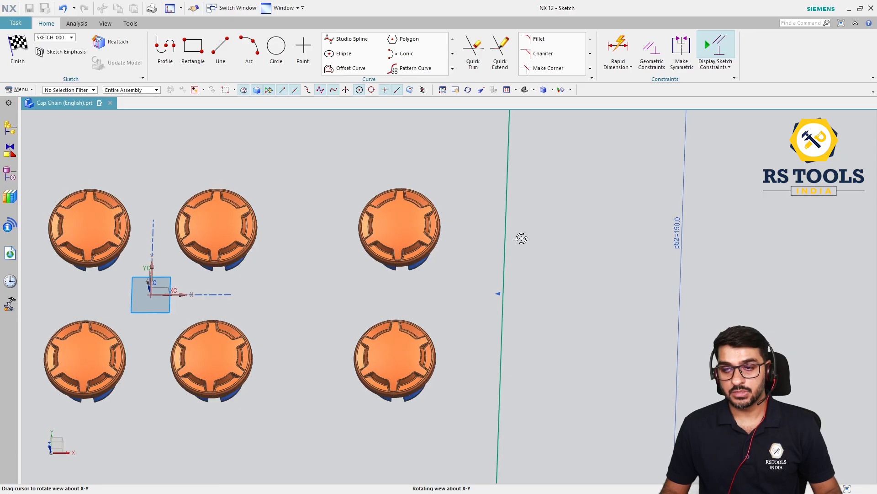
{"action": "left_click", "coordinate": [453, 68]}
{"action": "left_click", "coordinate": [415, 111]}
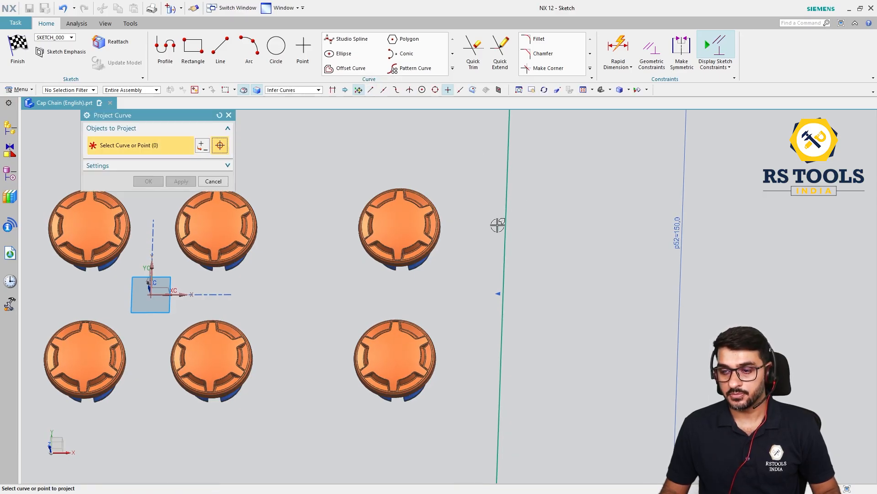
{"action": "middle_click_drag", "start_coordinate": [469, 245], "coordinate": [446, 228]}
{"action": "scroll", "coordinate": [447, 227], "scroll_direction": "up", "scroll_amount": 6}
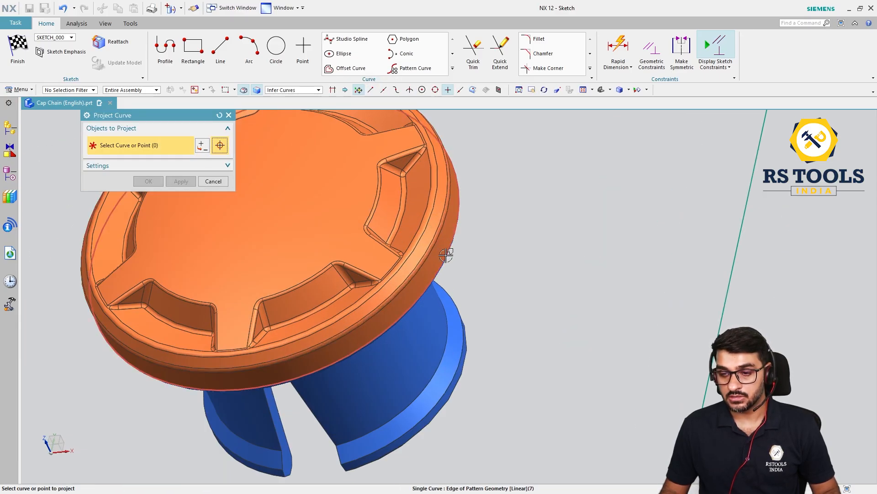
{"action": "left_click", "coordinate": [448, 253]}
{"action": "scroll", "coordinate": [274, 255], "scroll_direction": "down", "scroll_amount": 6}
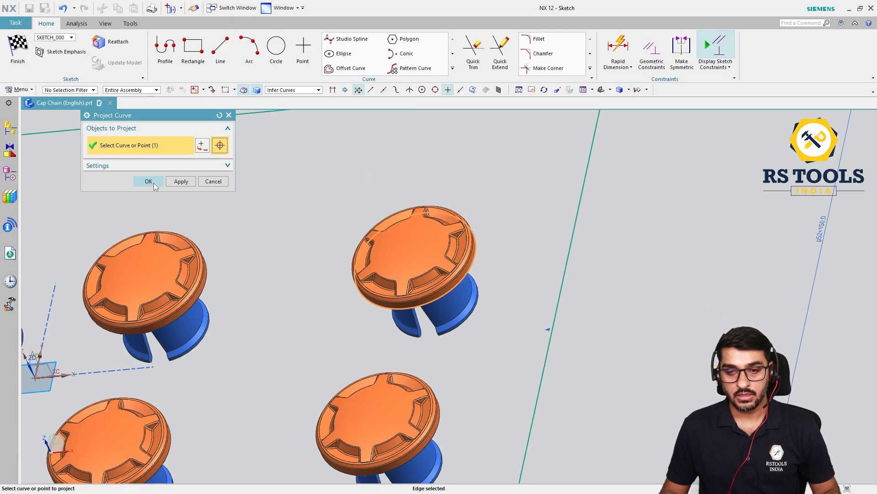
{"action": "left_click", "coordinate": [149, 181]}
{"action": "scroll", "coordinate": [400, 191], "scroll_direction": "down", "scroll_amount": 4}
{"action": "middle_click_drag", "start_coordinate": [457, 197], "coordinate": [544, 268]}
{"action": "key", "text": "F8"}
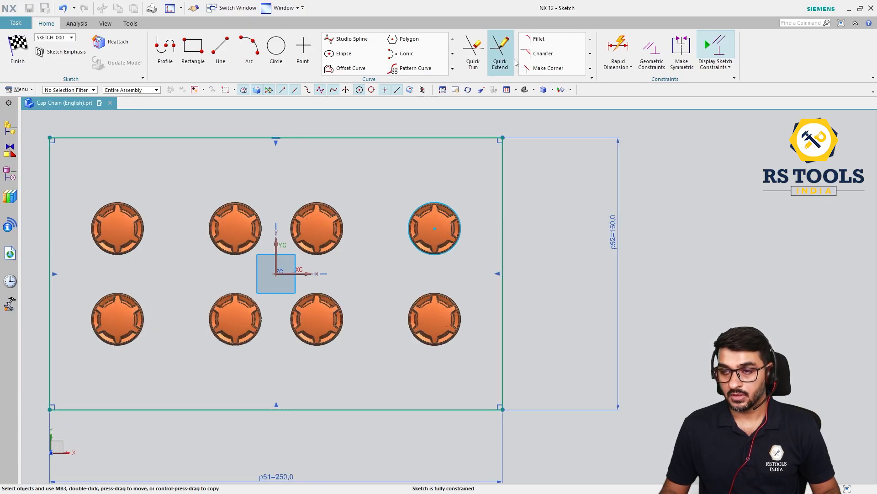
Check the gap between the rectangle's right side and the projected cap rim with a temporary dimension, and delete it.
{"action": "left_click", "coordinate": [622, 43]}
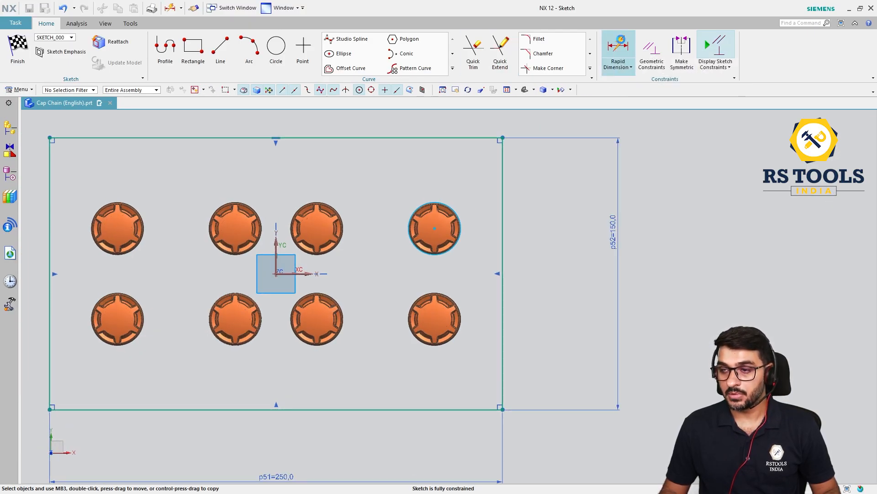
{"action": "left_click", "coordinate": [502, 223]}
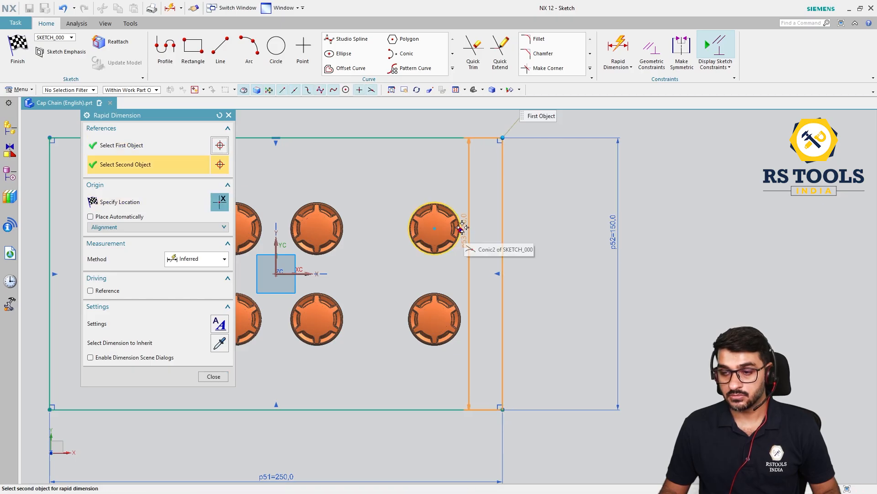
{"action": "left_click", "coordinate": [461, 227]}
{"action": "left_click", "coordinate": [475, 277]}
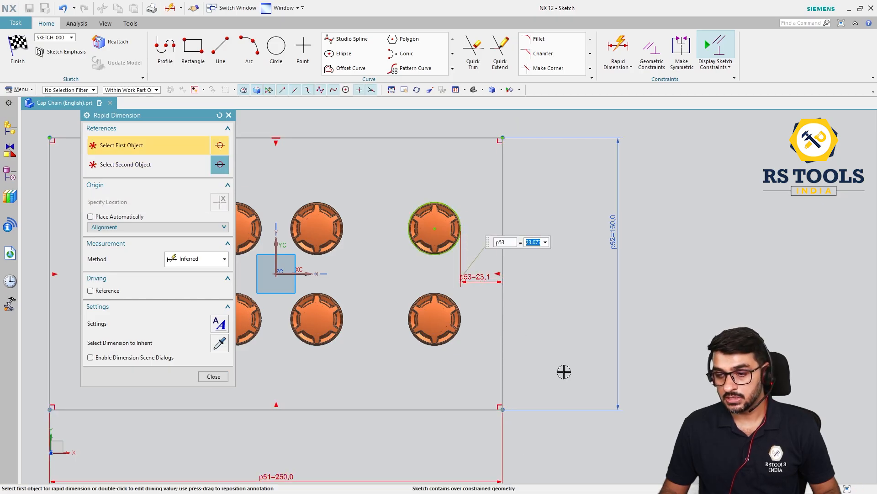
{"action": "key", "text": "Escape"}
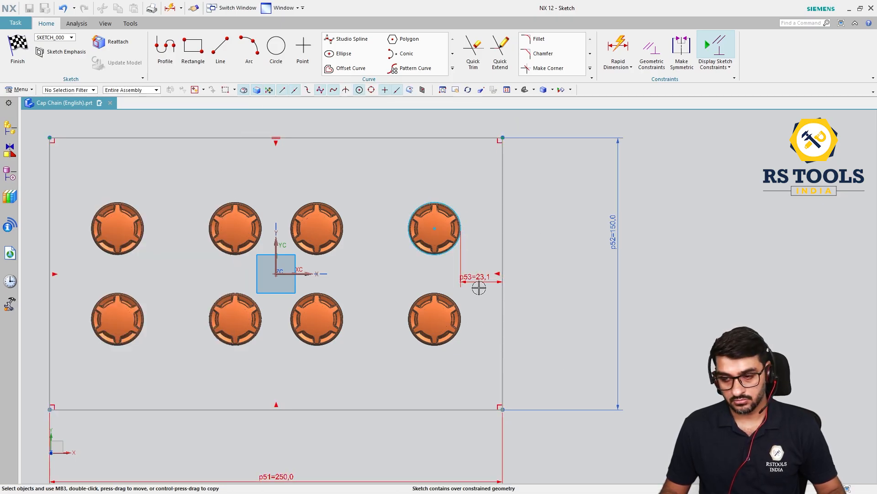
{"action": "scroll", "coordinate": [485, 248], "scroll_direction": "down", "scroll_amount": 2}
{"action": "left_click", "coordinate": [471, 266]}
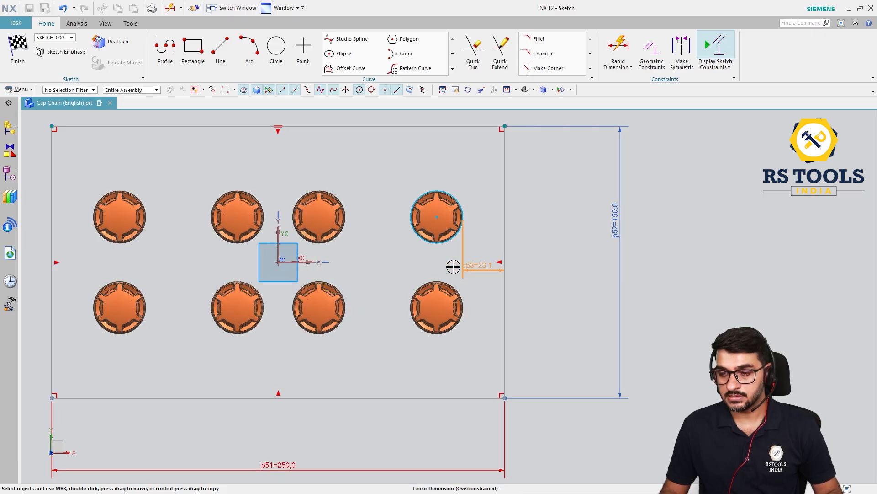
{"action": "key", "text": "Delete"}
Set the rectangle's overall width to 270 mm.
{"action": "scroll", "coordinate": [453, 283], "scroll_direction": "up", "scroll_amount": 1}
{"action": "double_click", "coordinate": [318, 422]}
{"action": "type", "text": "2"}
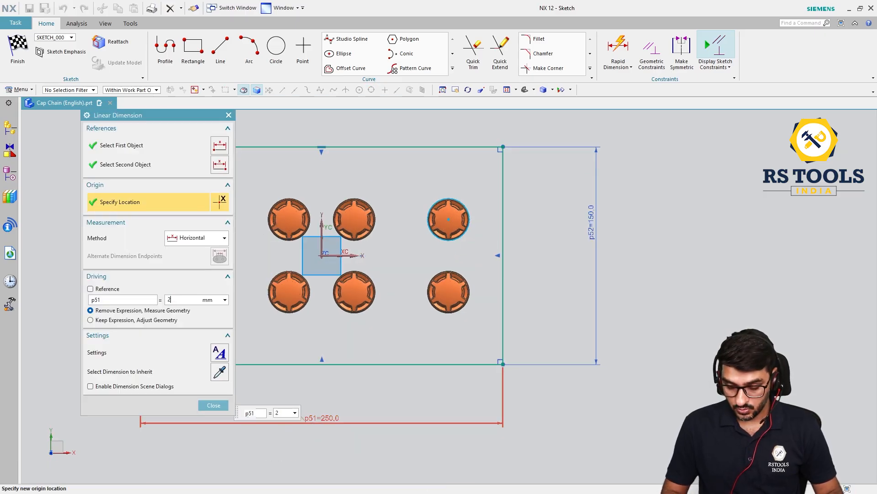
{"action": "type", "text": "70"}
{"action": "key", "text": "Return"}
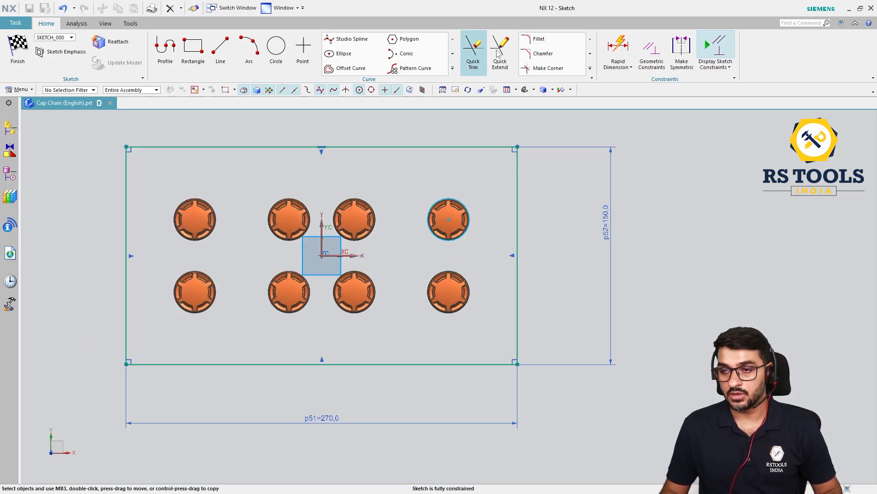
Dimension the horizontal gap from the projected cap rim to the rectangle's right side to check the clearance.
{"action": "left_click", "coordinate": [611, 49]}
{"action": "scroll", "coordinate": [498, 218], "scroll_direction": "up", "scroll_amount": 3}
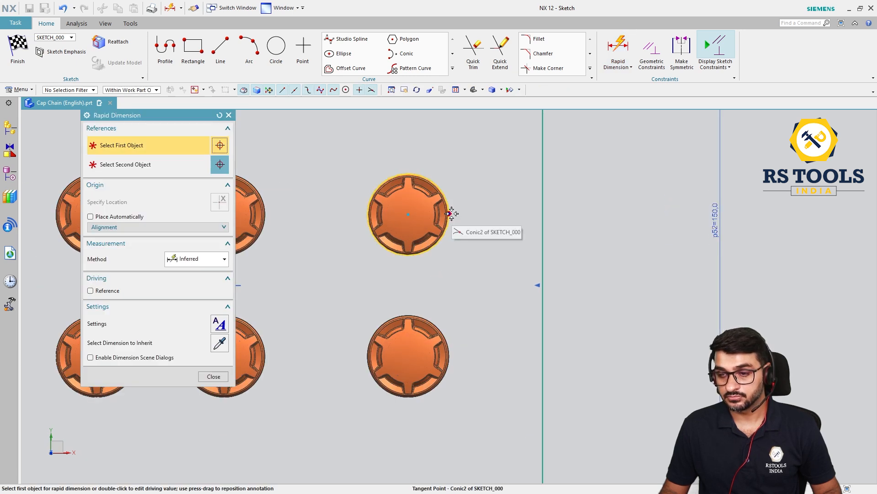
{"action": "left_click", "coordinate": [450, 214]}
{"action": "left_click", "coordinate": [543, 210]}
{"action": "left_click", "coordinate": [500, 274]}
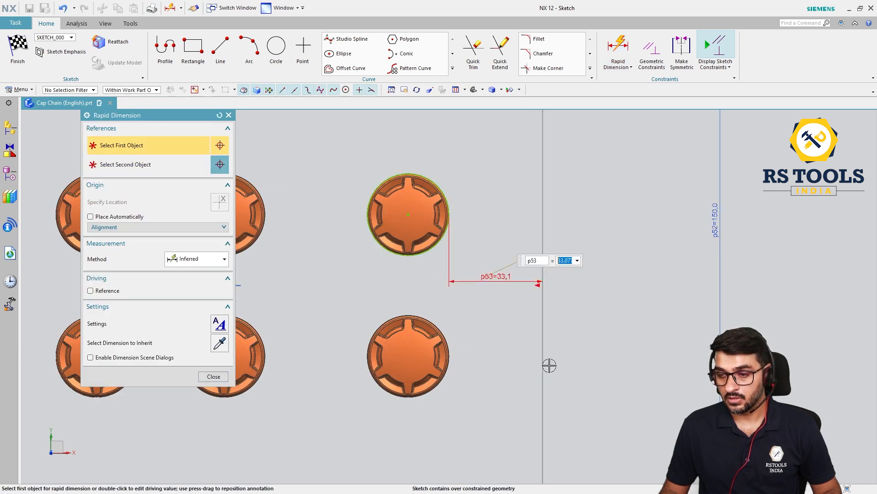
{"action": "scroll", "coordinate": [474, 252], "scroll_direction": "down", "scroll_amount": 2}
{"action": "scroll", "coordinate": [473, 253], "scroll_direction": "down", "scroll_amount": 1}
{"action": "key", "text": "Escape"}
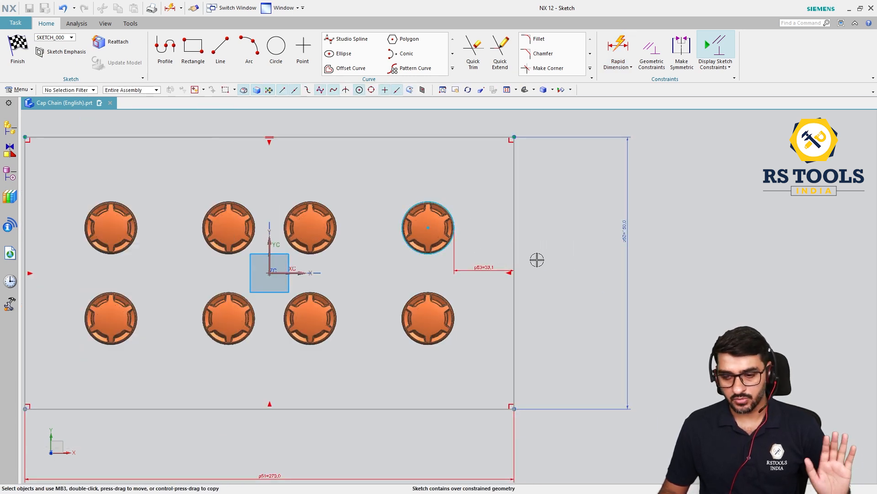
{"action": "scroll", "coordinate": [537, 259], "scroll_direction": "down", "scroll_amount": 1}
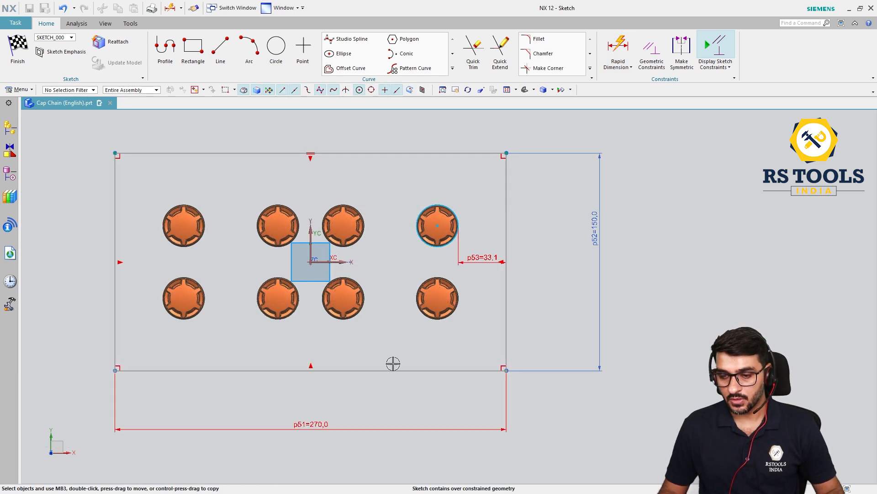
Delete the rectangle's overall width dimension and undo that deletion.
{"action": "left_click", "coordinate": [312, 438]}
{"action": "key", "text": "Delete"}
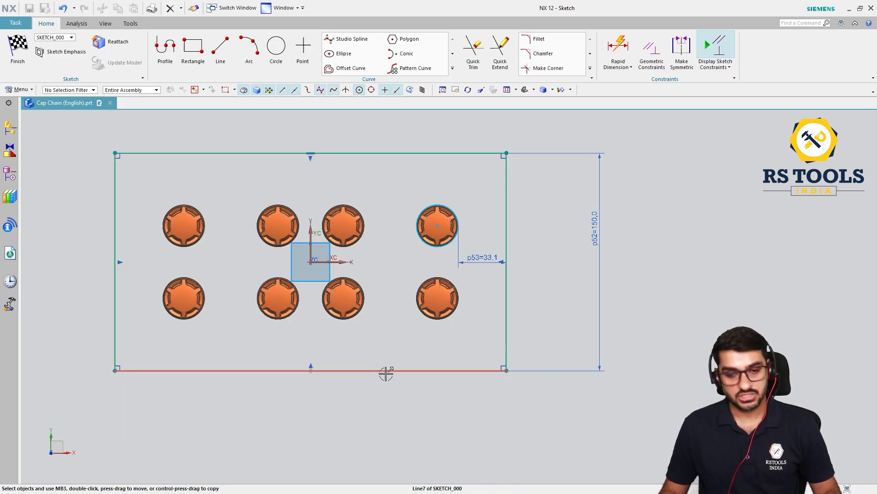
{"action": "key", "text": "ctrl+z"}
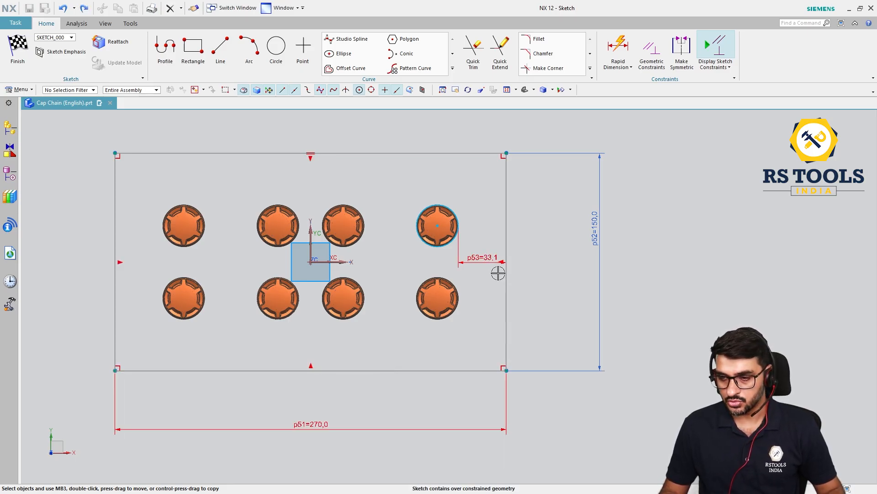
Delete the horizontal gap dimension between the projected cap rim and the rectangle's right side.
{"action": "left_click", "coordinate": [497, 263]}
{"action": "key", "text": "Delete"}
{"action": "scroll", "coordinate": [356, 326], "scroll_direction": "down", "scroll_amount": 1}
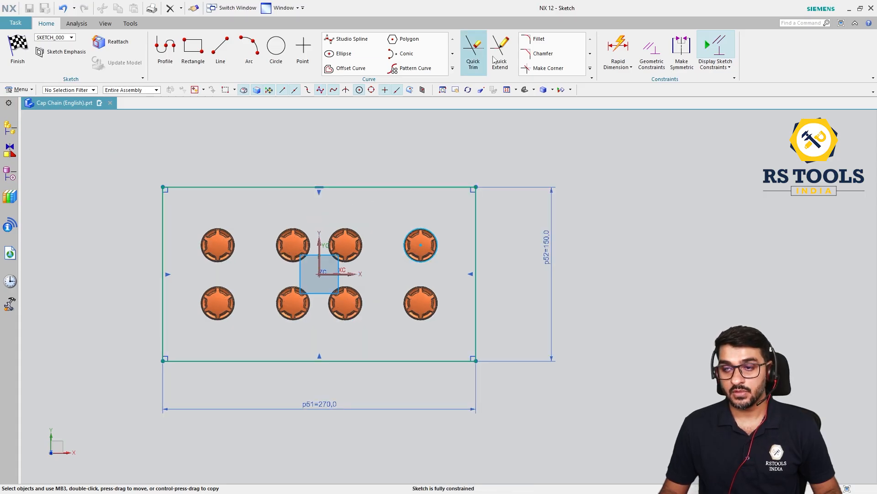
Check the vertical gap between the rectangle's upper side and the projected cap rim with a temporary dimension, and discard it.
{"action": "left_click", "coordinate": [618, 48]}
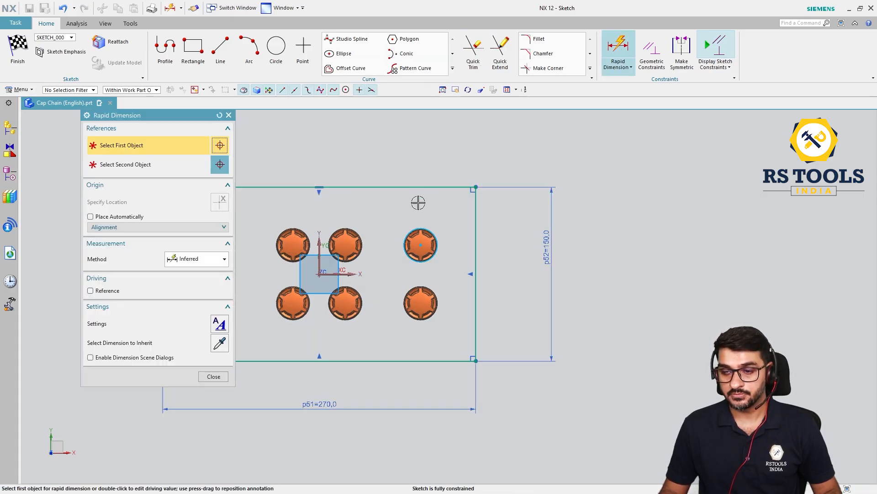
{"action": "scroll", "coordinate": [419, 202], "scroll_direction": "up", "scroll_amount": 2}
{"action": "left_click", "coordinate": [420, 187]}
{"action": "scroll", "coordinate": [420, 229], "scroll_direction": "up", "scroll_amount": 3}
{"action": "left_click", "coordinate": [421, 228]}
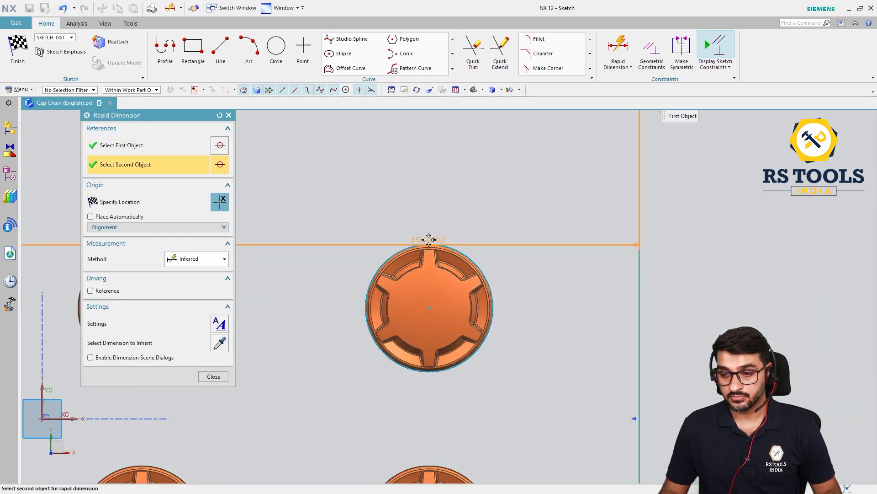
{"action": "left_click", "coordinate": [546, 209]}
{"action": "scroll", "coordinate": [571, 283], "scroll_direction": "down", "scroll_amount": 2}
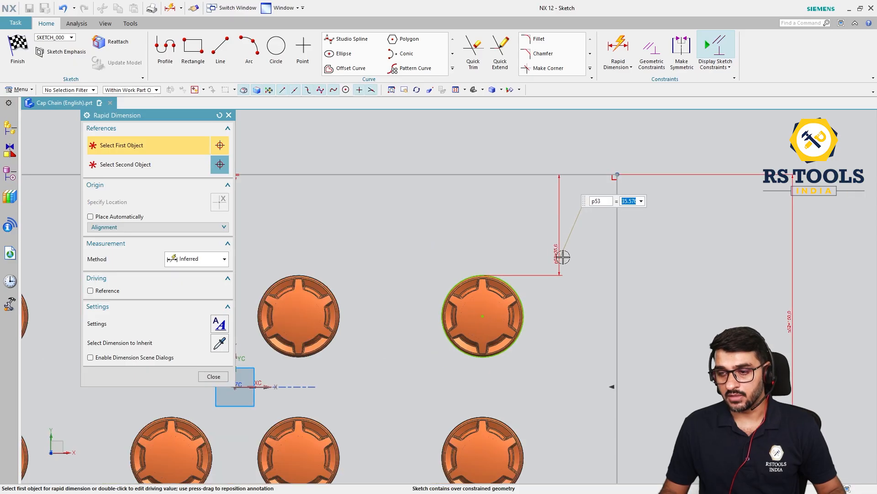
{"action": "middle_click", "coordinate": [563, 258]}
{"action": "scroll", "coordinate": [515, 221], "scroll_direction": "down", "scroll_amount": 2}
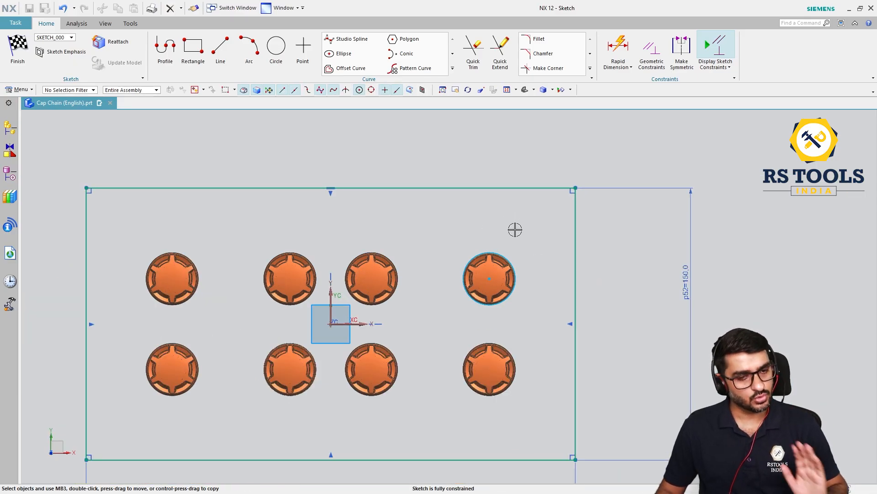
{"action": "scroll", "coordinate": [493, 230], "scroll_direction": "down", "scroll_amount": 1}
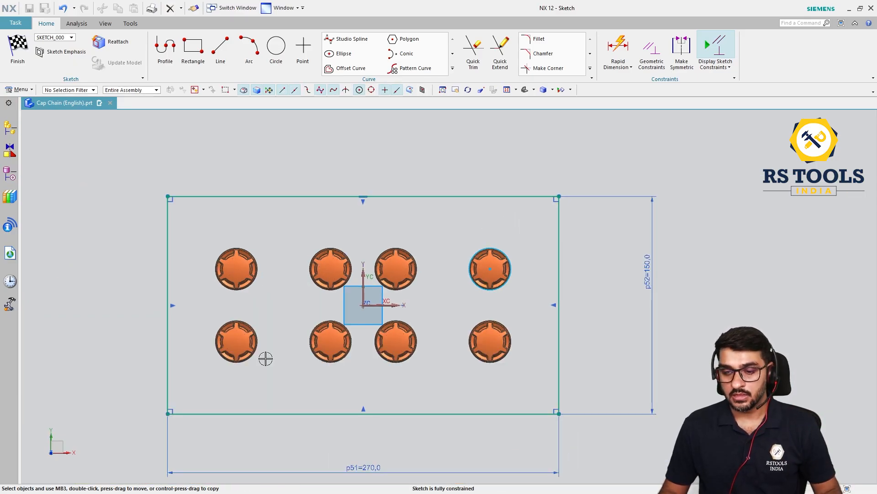
{"action": "scroll", "coordinate": [305, 276], "scroll_direction": "down", "scroll_amount": 1}
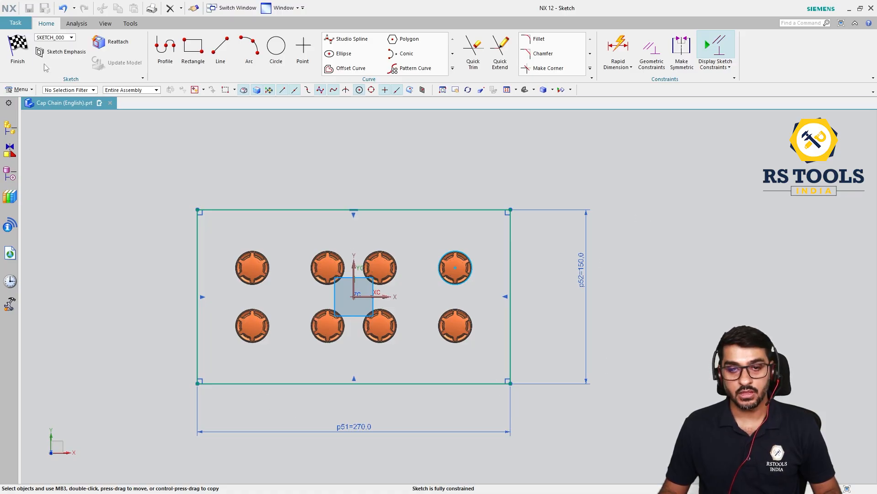
Delete the projected cap rim curve from the rectangle sketch and finish the sketch.
{"action": "left_click", "coordinate": [19, 51]}
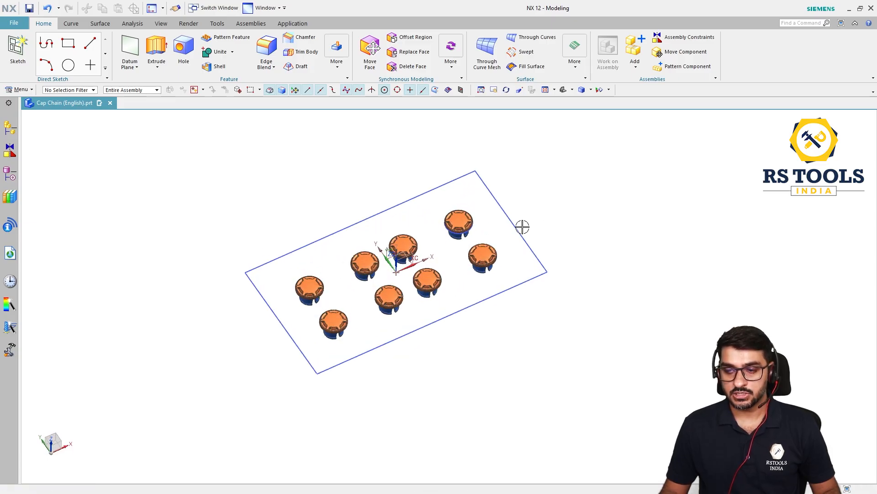
{"action": "scroll", "coordinate": [467, 229], "scroll_direction": "up", "scroll_amount": 2}
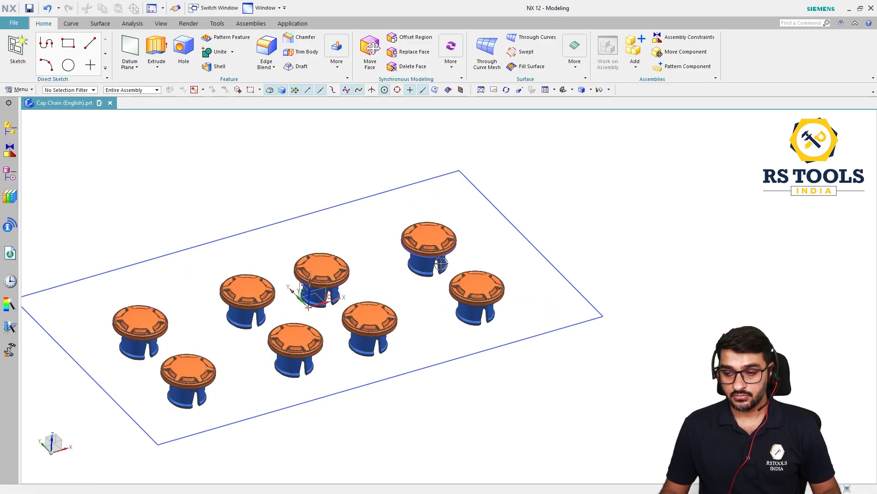
{"action": "double_click", "coordinate": [530, 237]}
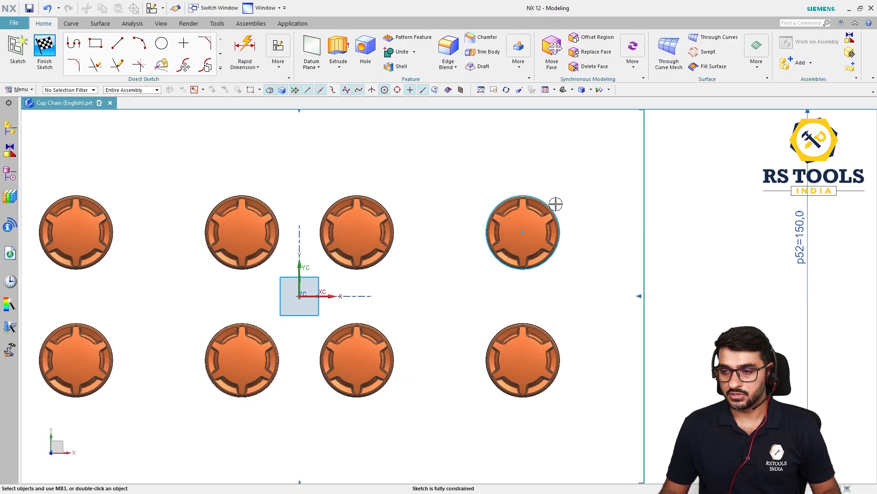
{"action": "scroll", "coordinate": [483, 226], "scroll_direction": "down", "scroll_amount": 3}
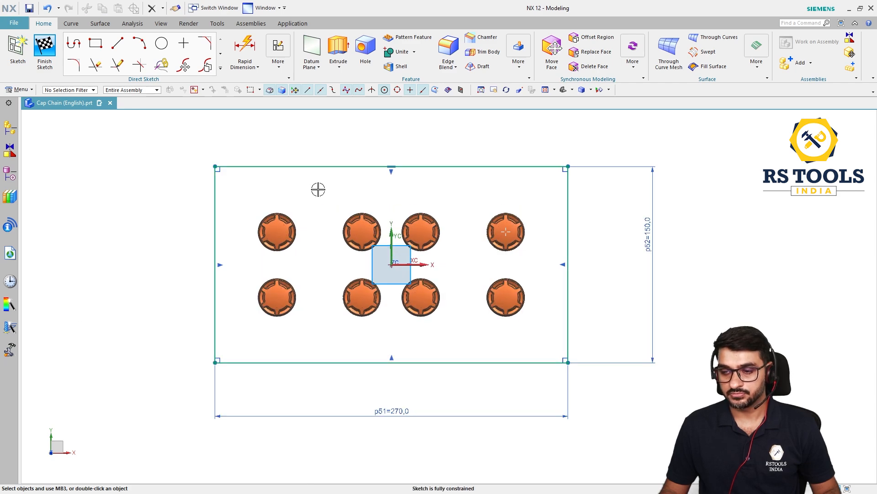
{"action": "left_click", "coordinate": [45, 50]}
{"action": "mouse_move", "coordinate": [512, 219]}
{"action": "middle_mouse_down"}
{"action": "mouse_move", "coordinate": [542, 227]}
{"action": "mouse_move", "coordinate": [605, 276]}
{"action": "mouse_move", "coordinate": [629, 264]}
{"action": "mouse_move", "coordinate": [566, 252]}
{"action": "middle_mouse_up"}
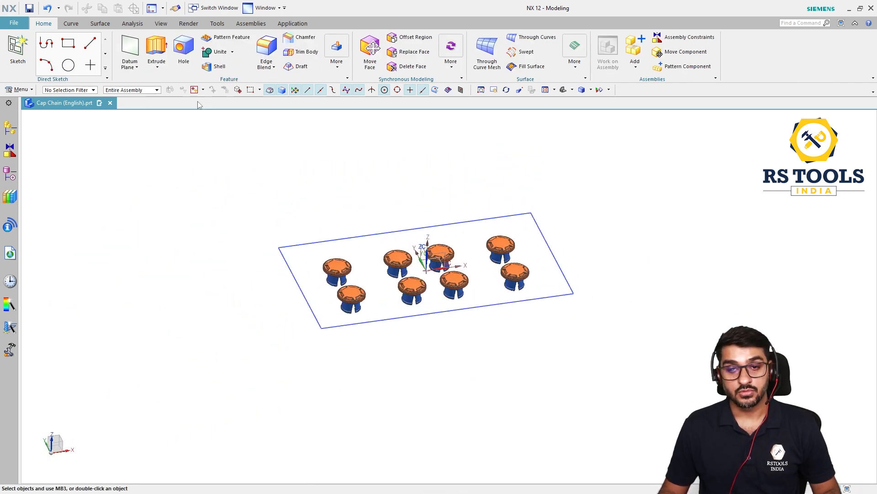
Start Offset Surface and filter the face selection by the orange colour inherited from a cap's top face.
{"action": "left_click", "coordinate": [336, 67]}
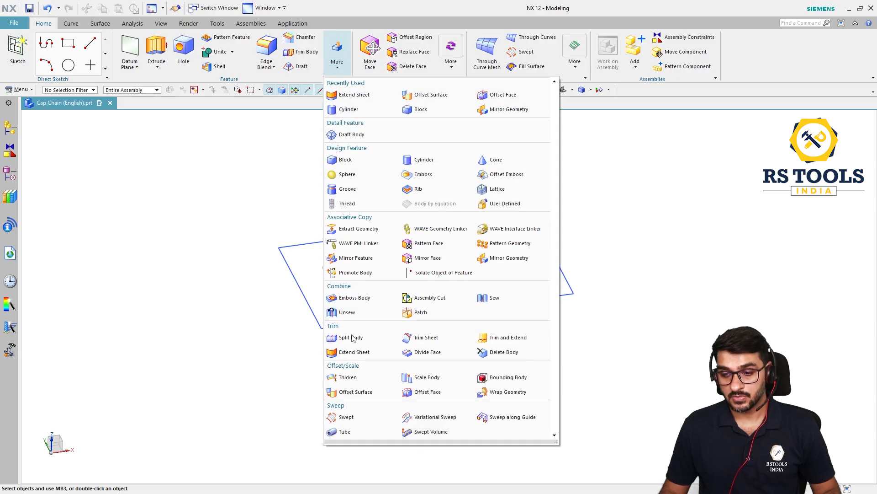
{"action": "left_click", "coordinate": [355, 391]}
{"action": "scroll", "coordinate": [522, 286], "scroll_direction": "up", "scroll_amount": 5}
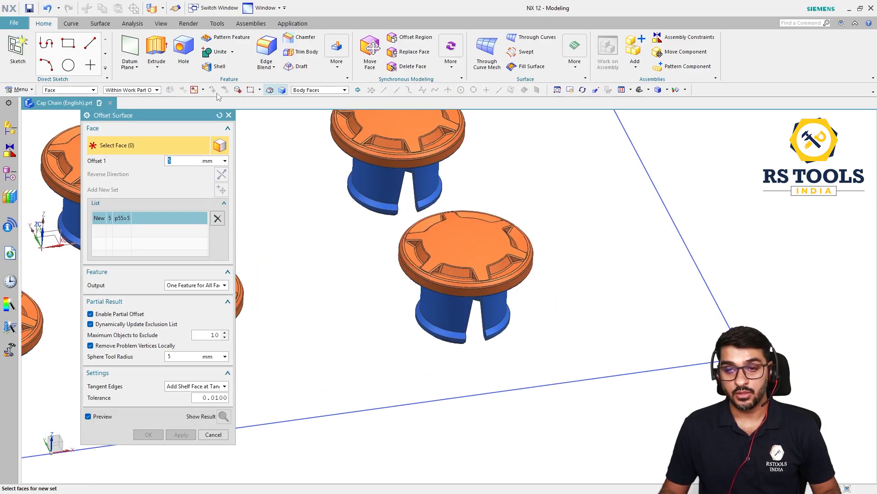
{"action": "left_click", "coordinate": [203, 90]}
{"action": "left_click", "coordinate": [205, 117]}
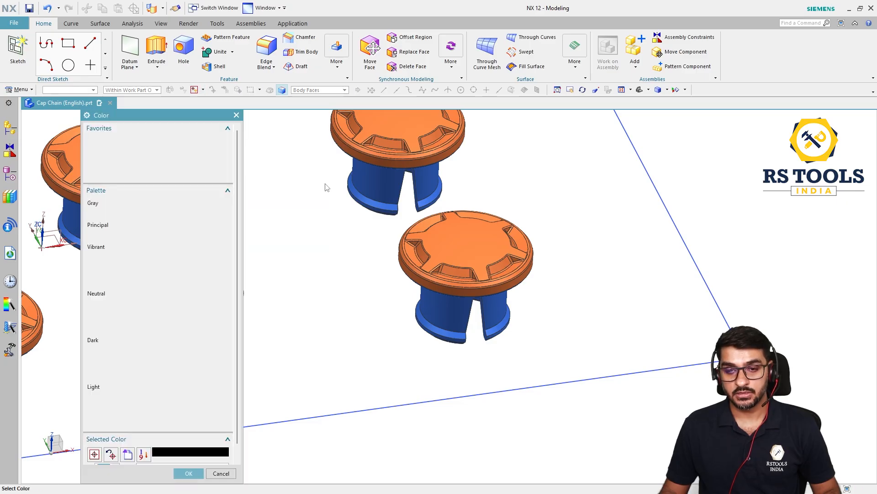
{"action": "left_click_drag", "start_coordinate": [154, 114], "coordinate": [270, 56]}
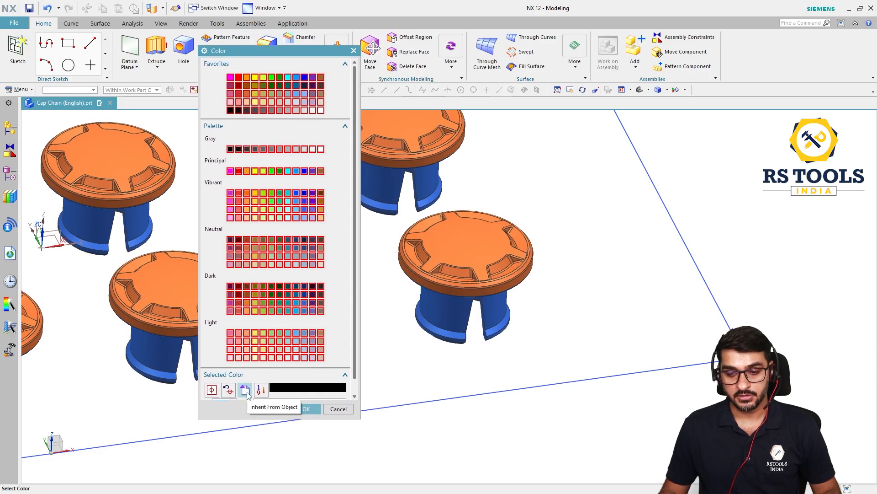
{"action": "left_click", "coordinate": [246, 389]}
{"action": "left_click", "coordinate": [460, 246]}
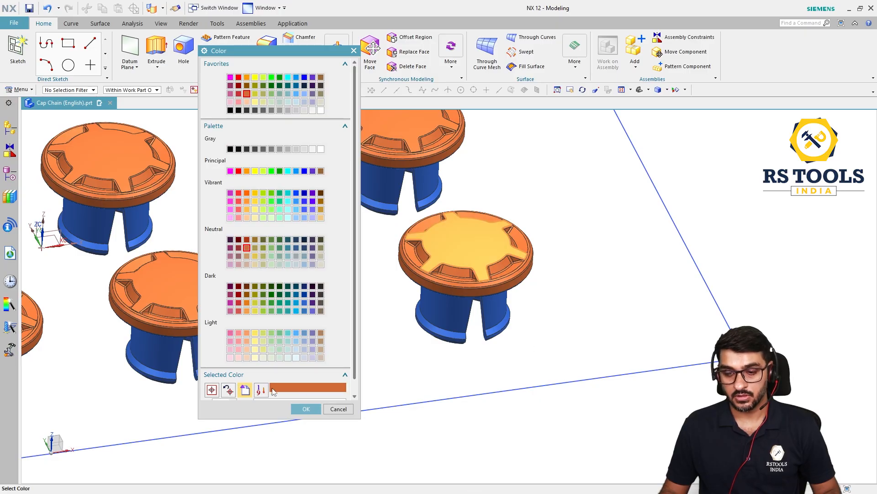
{"action": "left_click", "coordinate": [305, 409]}
Create a 0 mm offset surface from all orange faces of the outer cap at the layout's lower-right corner.
{"action": "left_click_drag", "start_coordinate": [465, 282], "coordinate": [389, 363]}
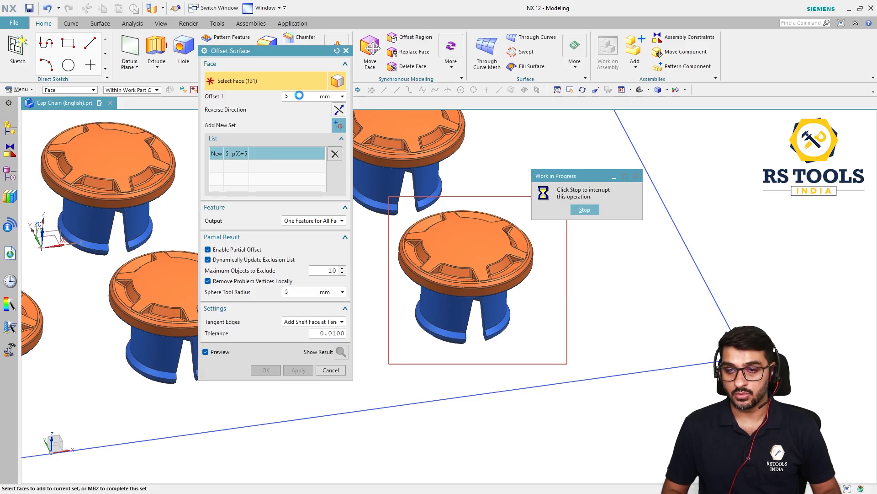
{"action": "left_click", "coordinate": [299, 96]}
{"action": "type", "text": "1"}
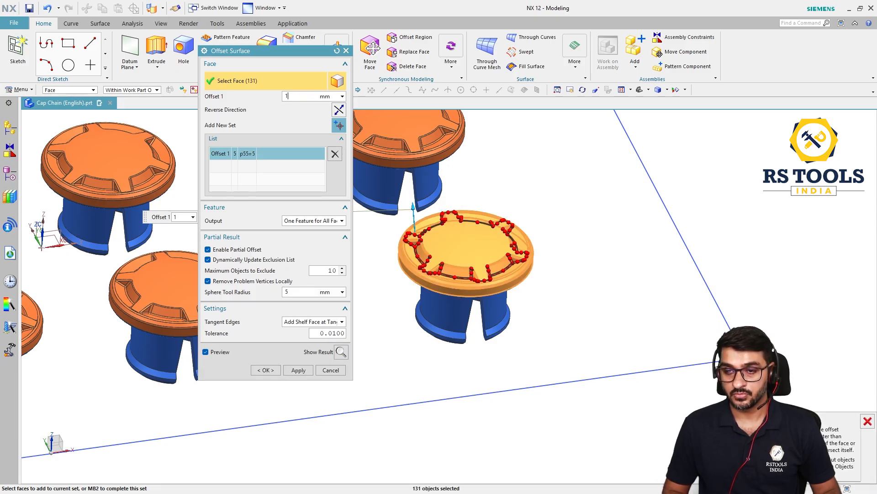
{"action": "type", "text": "0"}
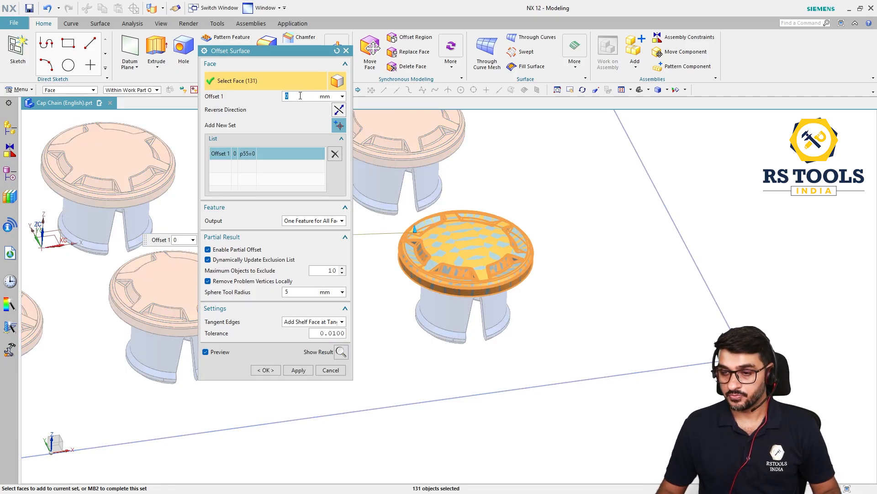
{"action": "left_click", "coordinate": [265, 370]}
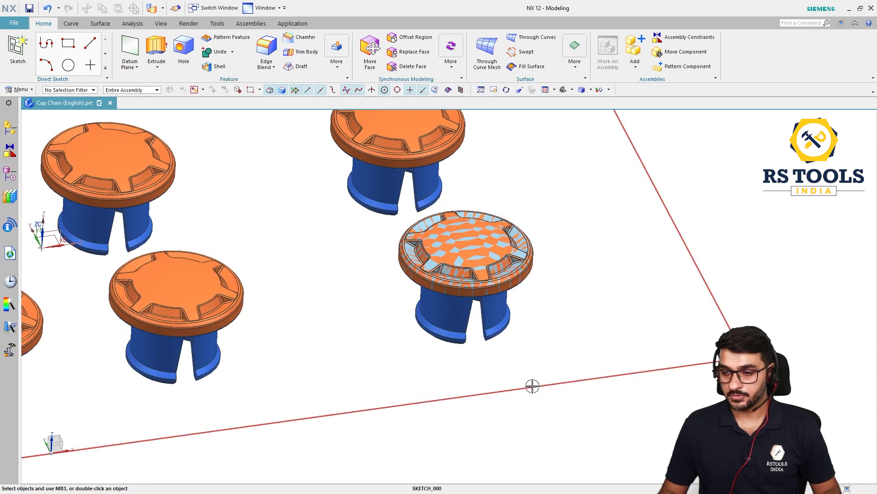
{"action": "key", "text": "ctrl+alt+t"}
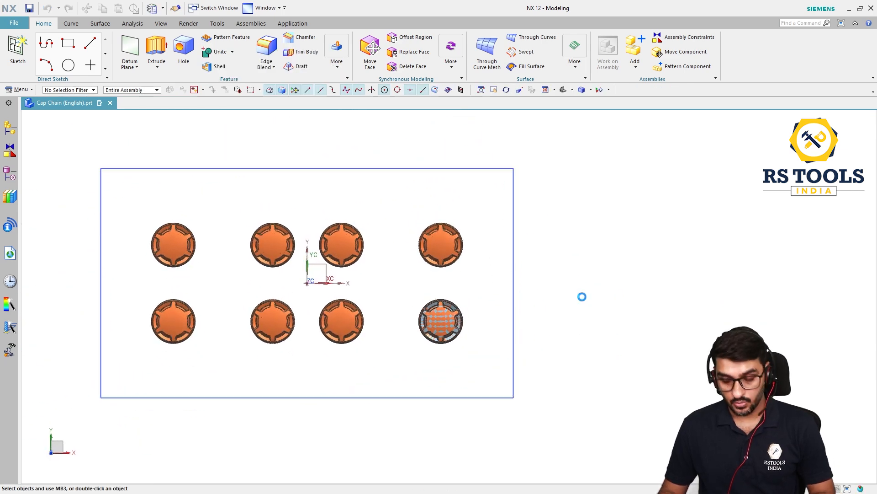
Hide the eight caps, keeping the rectangle sketch and the cap's offset surface displayed.
{"action": "key", "text": "ctrl+l"}
{"action": "left_click", "coordinate": [223, 201]}
{"action": "middle_click", "coordinate": [473, 245]}
{"action": "middle_click_drag", "start_coordinate": [474, 245], "coordinate": [458, 314]}
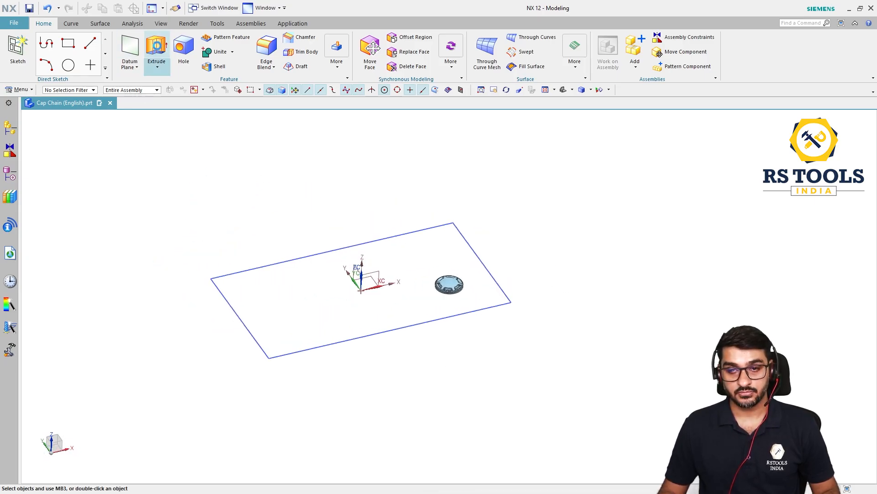
Start an Extrude and select the rectangle's four lines as its section, using the Single Curve rule with no selection filter.
{"action": "left_click", "coordinate": [156, 48]}
{"action": "scroll", "coordinate": [575, 285], "scroll_direction": "down", "scroll_amount": 2}
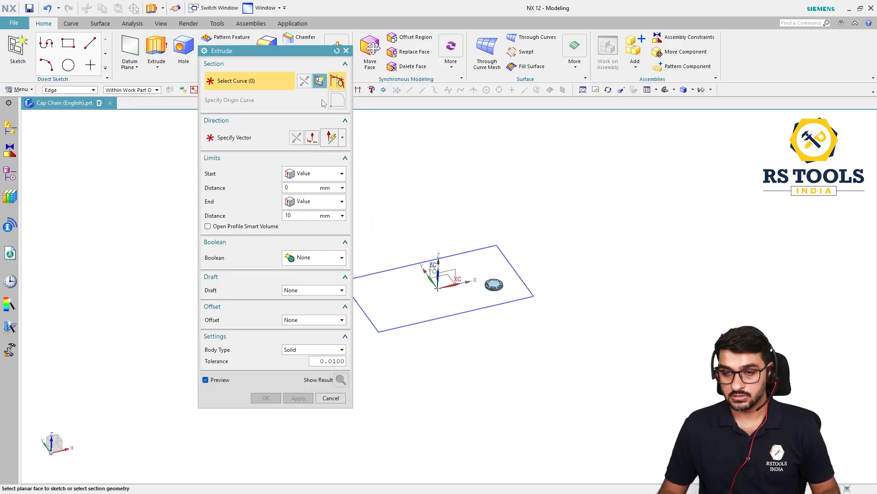
{"action": "left_click_drag", "start_coordinate": [275, 49], "coordinate": [687, 64]}
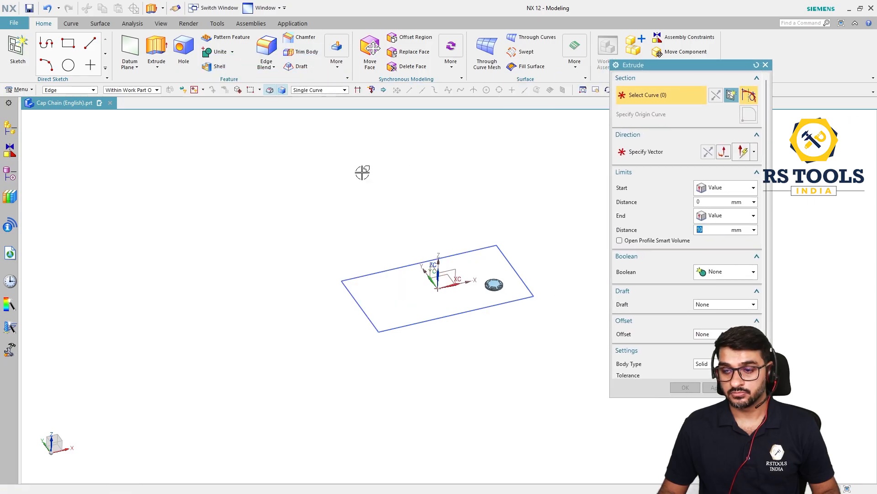
{"action": "scroll", "coordinate": [481, 254], "scroll_direction": "down", "scroll_amount": 1}
{"action": "scroll", "coordinate": [431, 223], "scroll_direction": "up", "scroll_amount": 2}
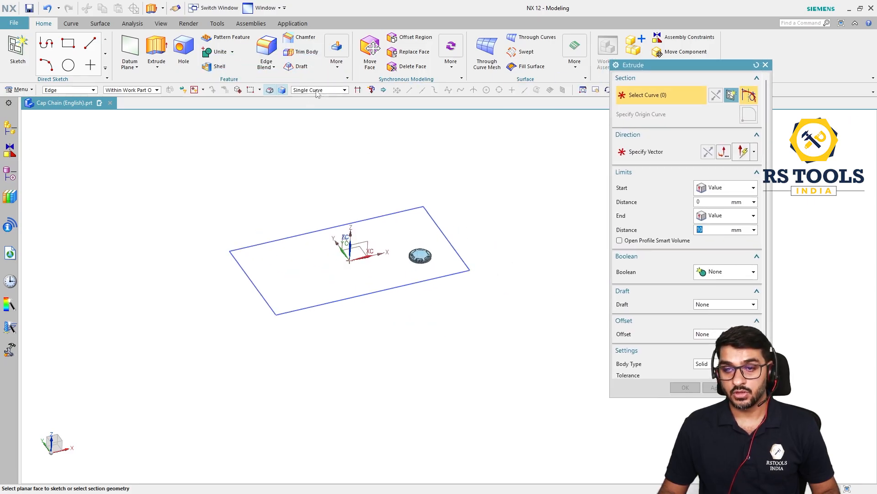
{"action": "left_click", "coordinate": [69, 90]}
{"action": "left_click", "coordinate": [59, 96]}
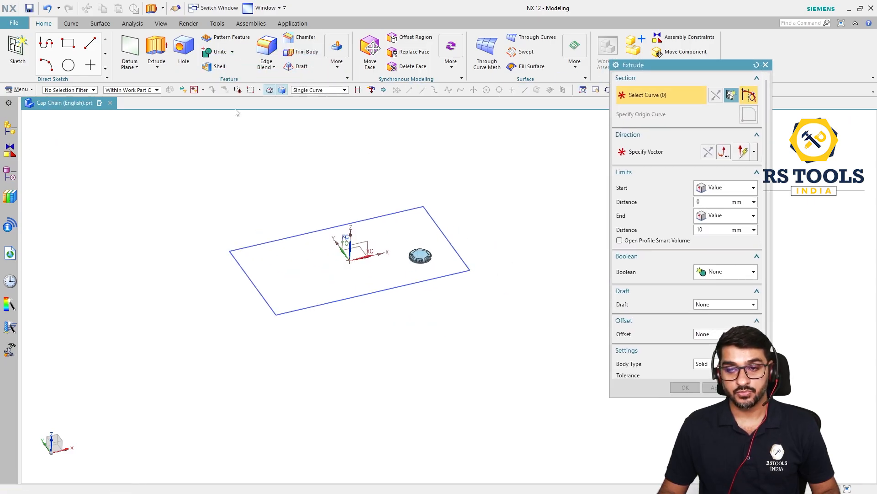
{"action": "left_click", "coordinate": [320, 90]}
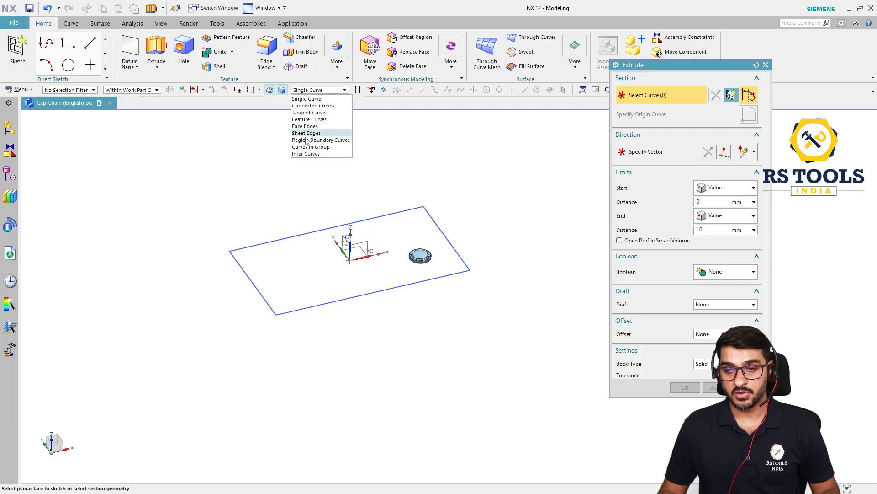
{"action": "left_click", "coordinate": [320, 97]}
{"action": "left_click", "coordinate": [308, 233]}
{"action": "left_click", "coordinate": [310, 312]}
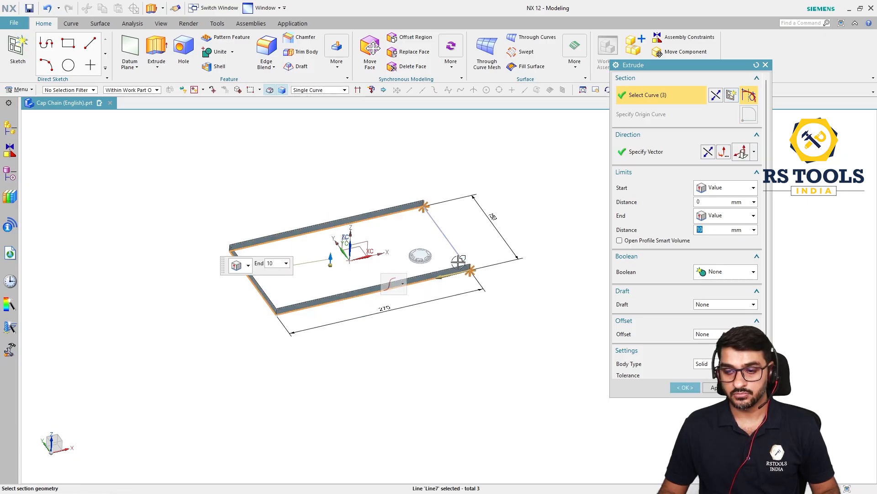
{"action": "left_click", "coordinate": [457, 252]}
Set the extrusion's end distance to 25 mm, using a wireframe front view to compare it with the cap surface's height.
{"action": "key", "text": "ctrl+alt+f"}
{"action": "right_click", "coordinate": [429, 211]}
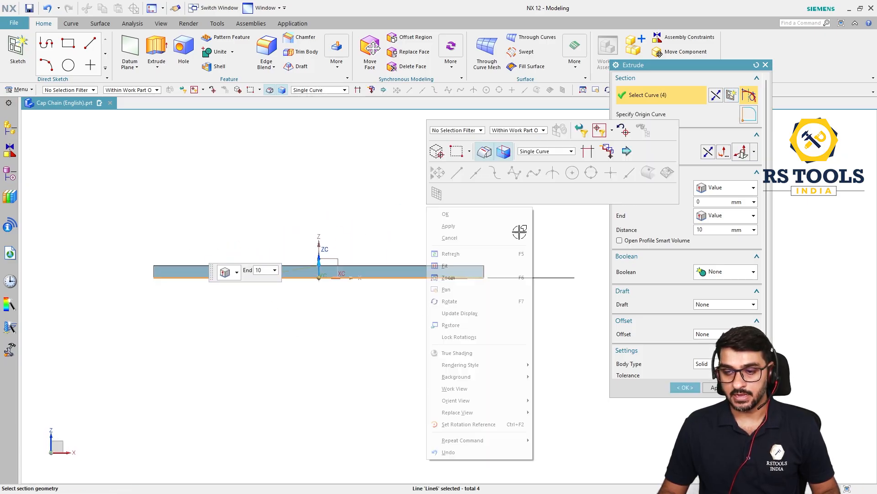
{"action": "mouse_move", "coordinate": [492, 366]}
{"action": "left_click", "coordinate": [568, 413]}
{"action": "scroll", "coordinate": [442, 282], "scroll_direction": "up", "scroll_amount": 3}
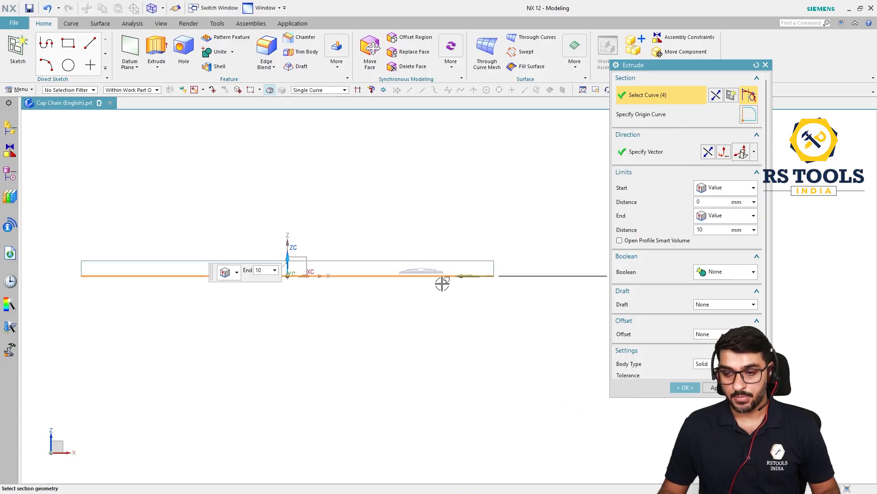
{"action": "left_click_drag", "start_coordinate": [166, 258], "coordinate": [166, 204]}
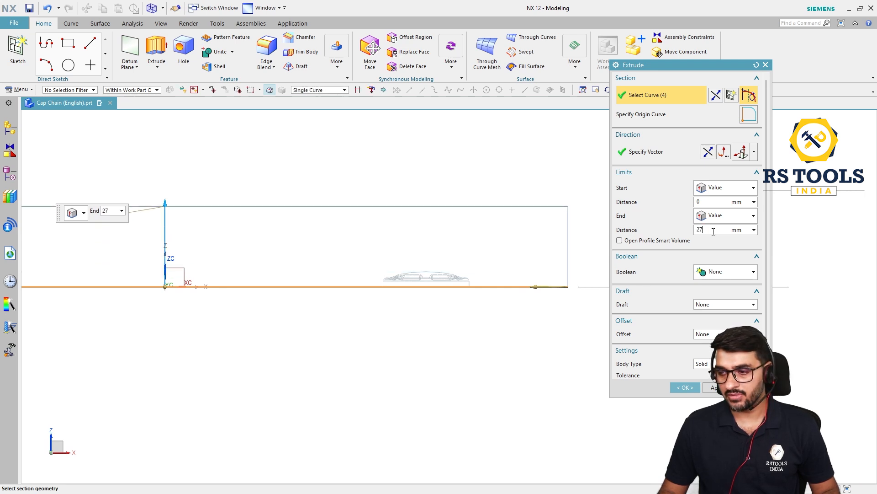
{"action": "key", "text": "Return"}
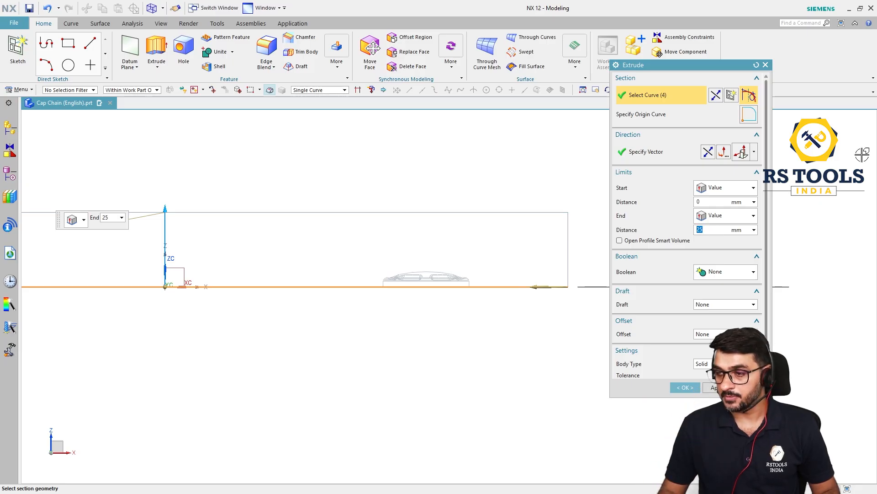
Specify the upward Z direction as the extrusion vector and create the solid block from the rectangle.
{"action": "left_click", "coordinate": [754, 155]}
{"action": "left_click", "coordinate": [742, 170]}
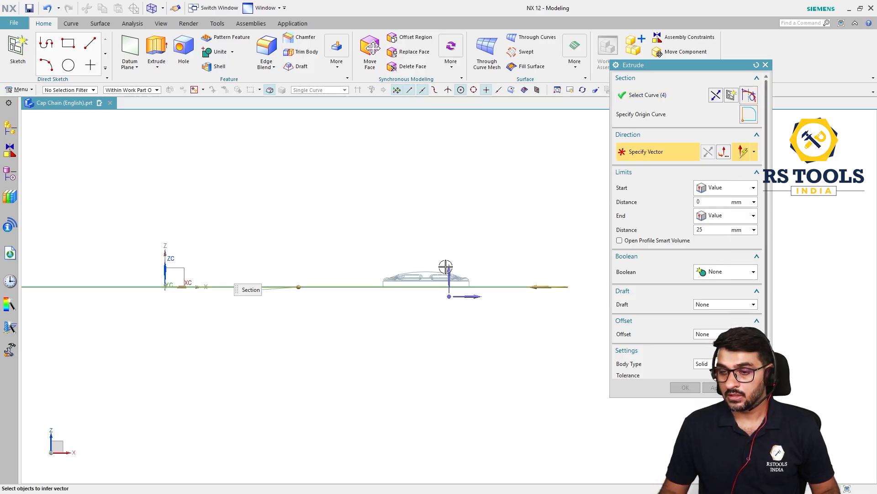
{"action": "middle_click_drag", "start_coordinate": [465, 202], "coordinate": [505, 260]}
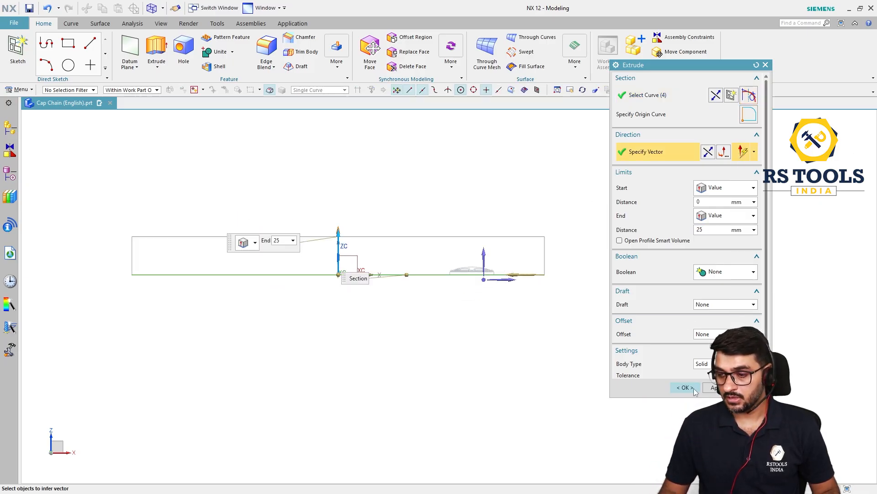
{"action": "left_click", "coordinate": [693, 388]}
{"action": "middle_click_drag", "start_coordinate": [552, 397], "coordinate": [677, 211]}
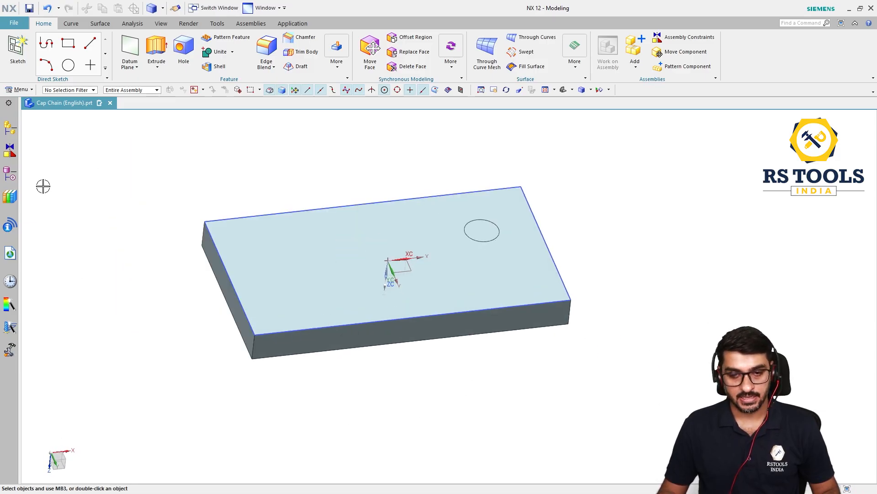
Make the rectangle sketch internal to the block's Extrude feature.
{"action": "left_click", "coordinate": [9, 177]}
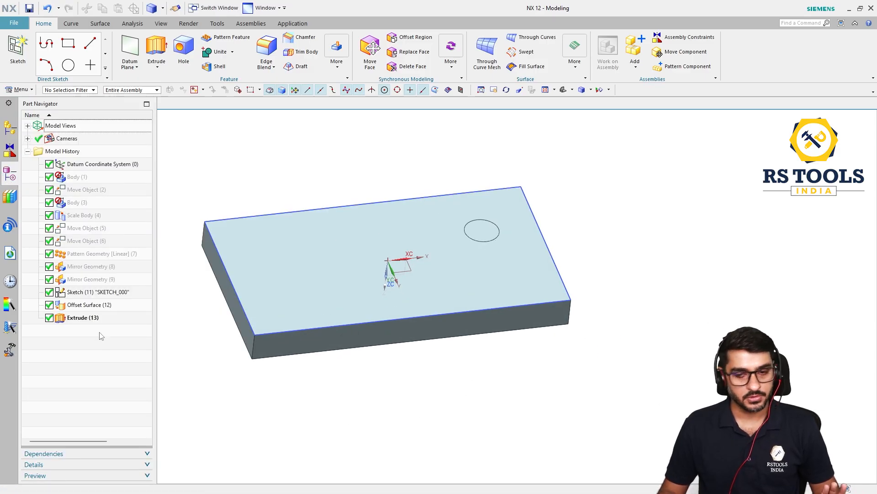
{"action": "right_click", "coordinate": [86, 322]}
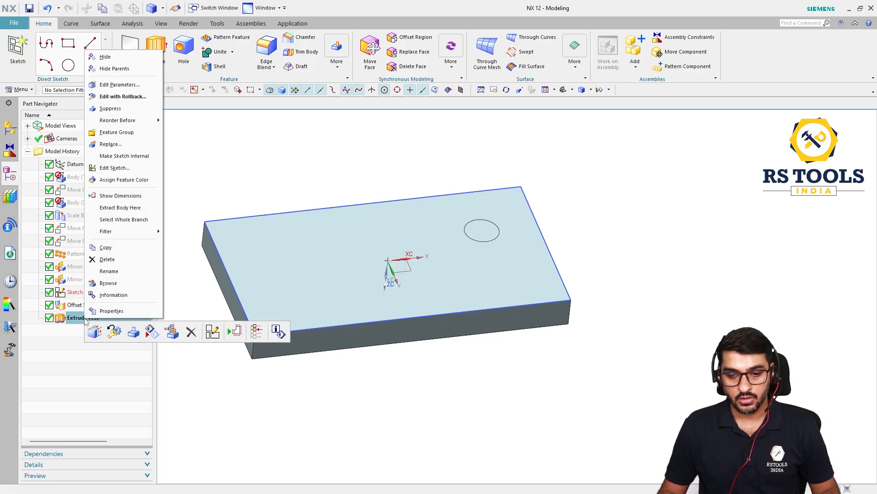
{"action": "left_click", "coordinate": [130, 157]}
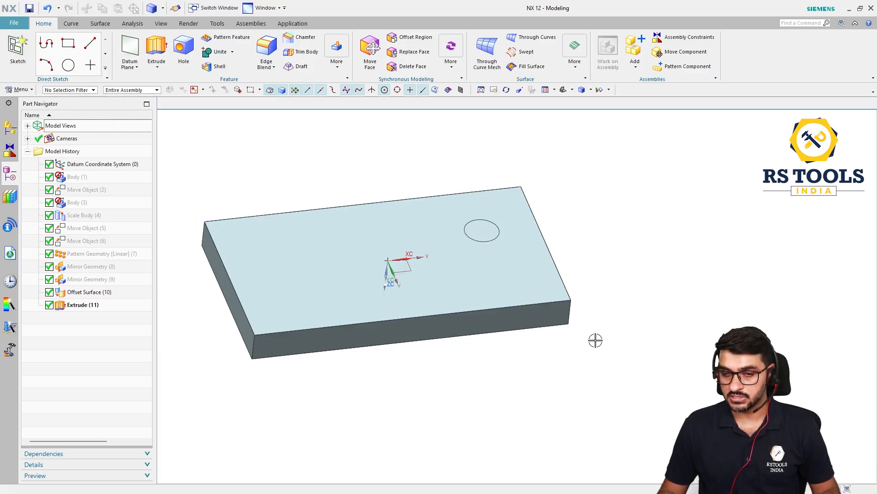
{"action": "key", "text": "ctrl+alt+t"}
{"action": "key", "text": "Home"}
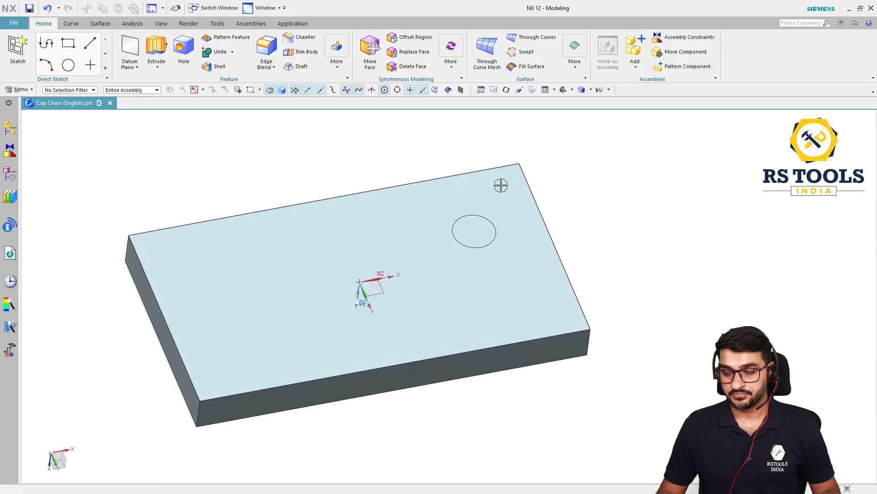
{"action": "scroll", "coordinate": [478, 307], "scroll_direction": "up", "scroll_amount": 2}
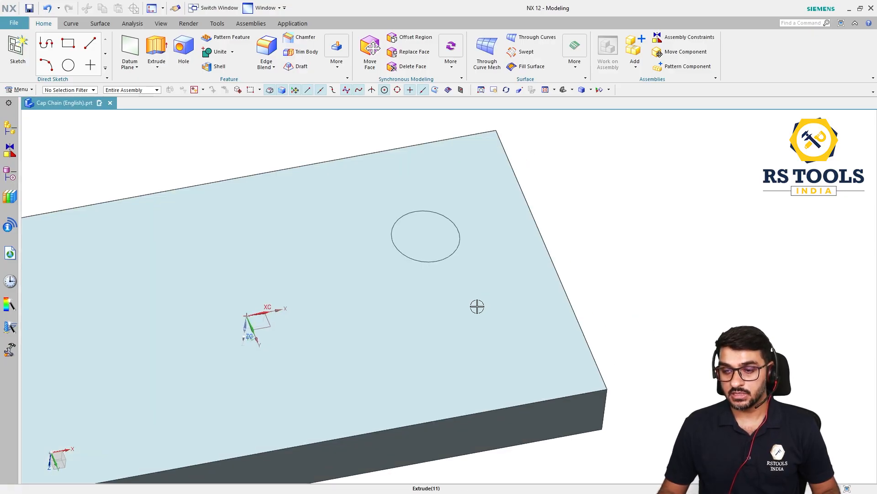
{"action": "left_click", "coordinate": [338, 67]}
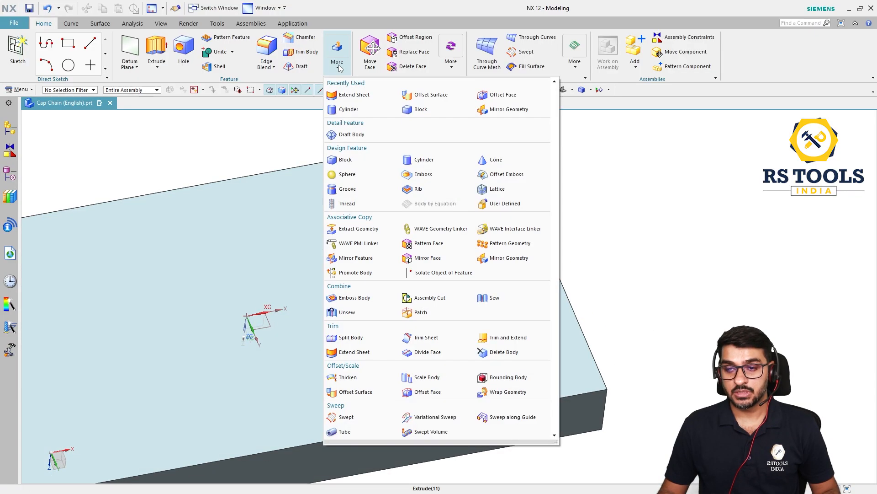
{"action": "left_click", "coordinate": [255, 148]}
Temporarily hide the block to examine the cap's offset surface from its open side, and restore the block.
{"action": "scroll", "coordinate": [398, 231], "scroll_direction": "down", "scroll_amount": 3}
{"action": "key", "text": "ctrl+shift+b"}
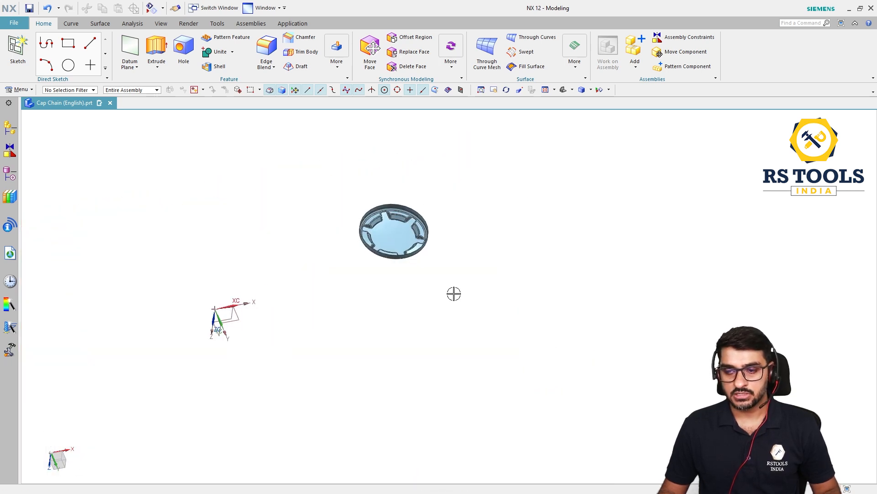
{"action": "middle_click_drag", "start_coordinate": [454, 293], "coordinate": [498, 311]}
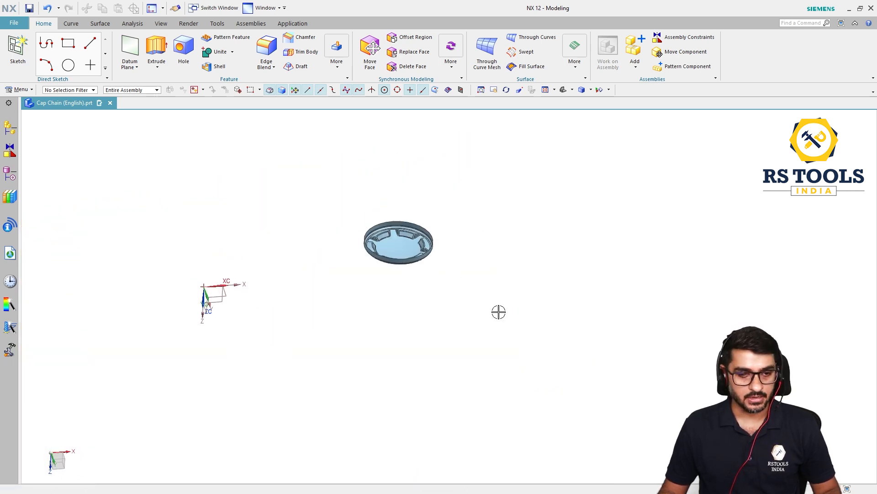
{"action": "key", "text": "ctrl+z"}
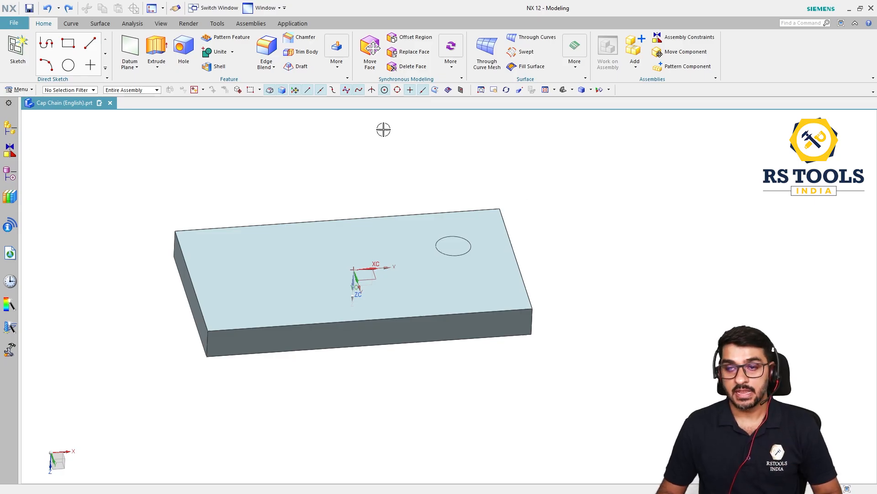
{"action": "left_click", "coordinate": [341, 68]}
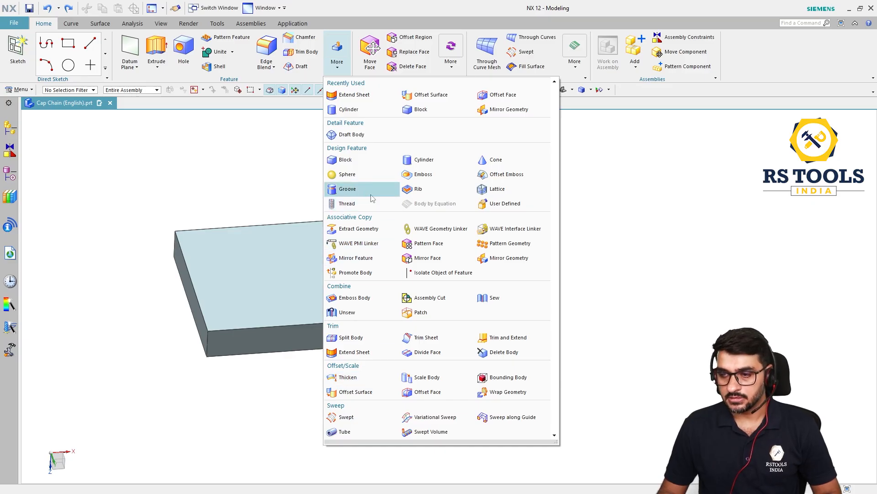
{"action": "left_click", "coordinate": [257, 147]}
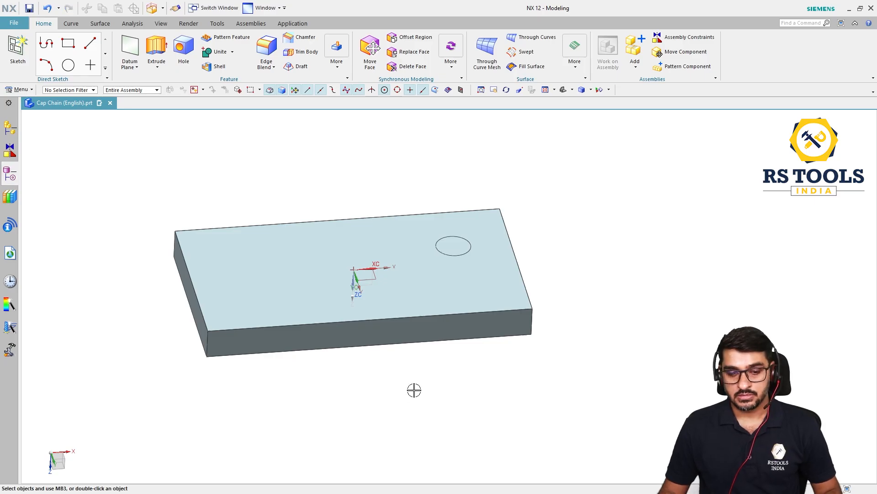
{"action": "middle_click_drag", "start_coordinate": [414, 390], "coordinate": [360, 376]}
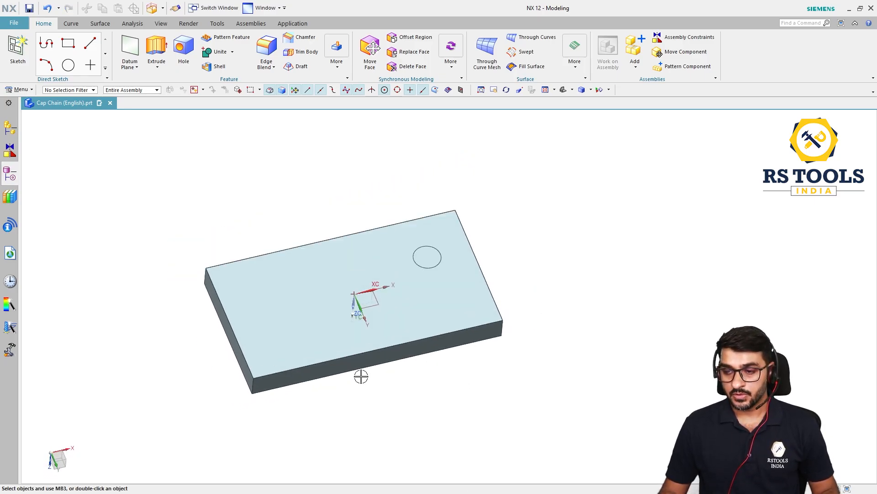
{"action": "middle_click_drag", "start_coordinate": [463, 264], "coordinate": [586, 275]}
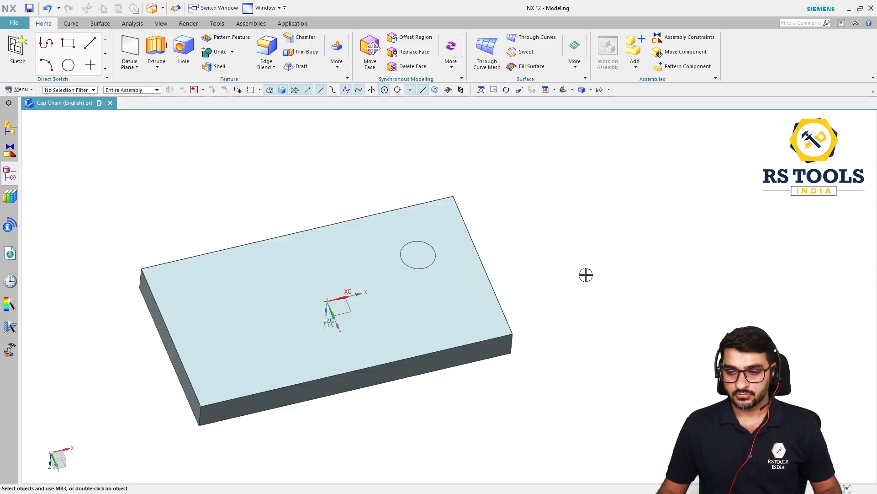
Hide the block again to inspect the cap surface's outer wall and recesses up close, and undo the hiding.
{"action": "left_click", "coordinate": [452, 333]}
{"action": "key", "text": "ctrl+b"}
{"action": "middle_click_drag", "start_coordinate": [439, 264], "coordinate": [417, 256]}
{"action": "scroll", "coordinate": [415, 263], "scroll_direction": "up", "scroll_amount": 6}
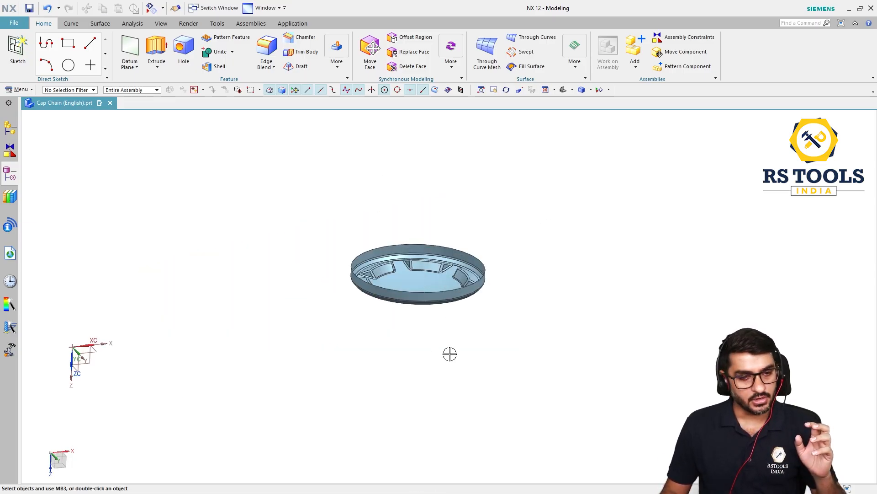
{"action": "scroll", "coordinate": [455, 266], "scroll_direction": "down", "scroll_amount": 3}
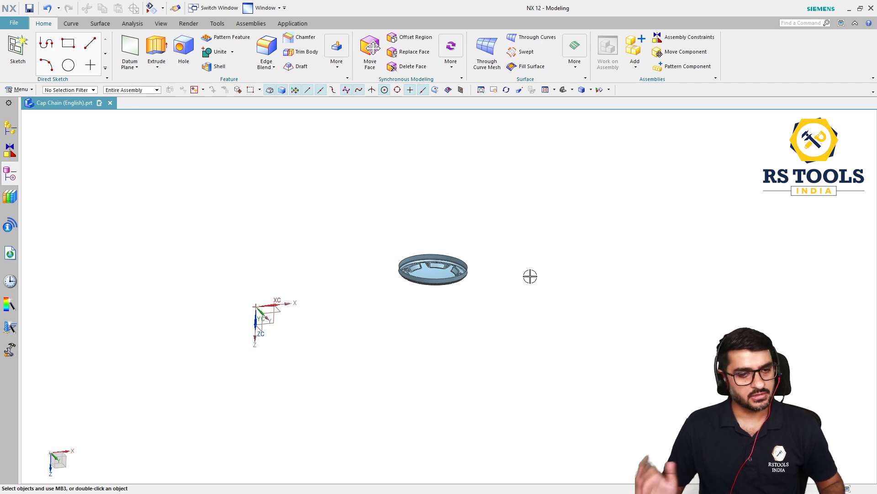
{"action": "key", "text": "ctrl+z"}
{"action": "scroll", "coordinate": [426, 270], "scroll_direction": "down", "scroll_amount": 3}
{"action": "middle_click_drag", "start_coordinate": [427, 270], "coordinate": [478, 234]}
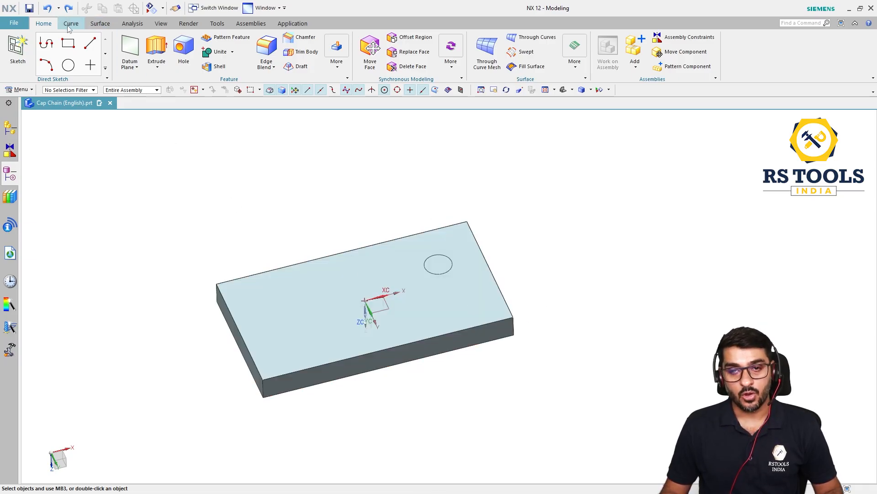
Patch the cap's offset surface into the block with Make Hole in Solid Target enabled, previewing the result before accepting.
{"action": "left_click", "coordinate": [100, 23]}
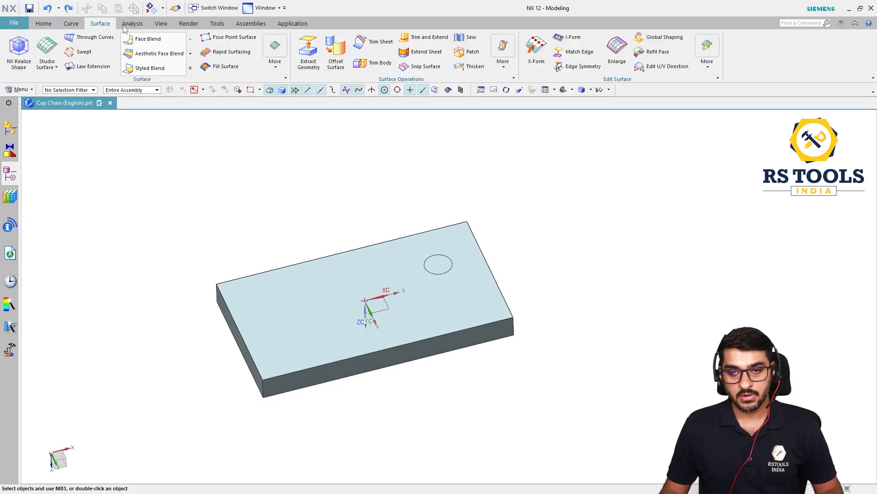
{"action": "left_click", "coordinate": [462, 52]}
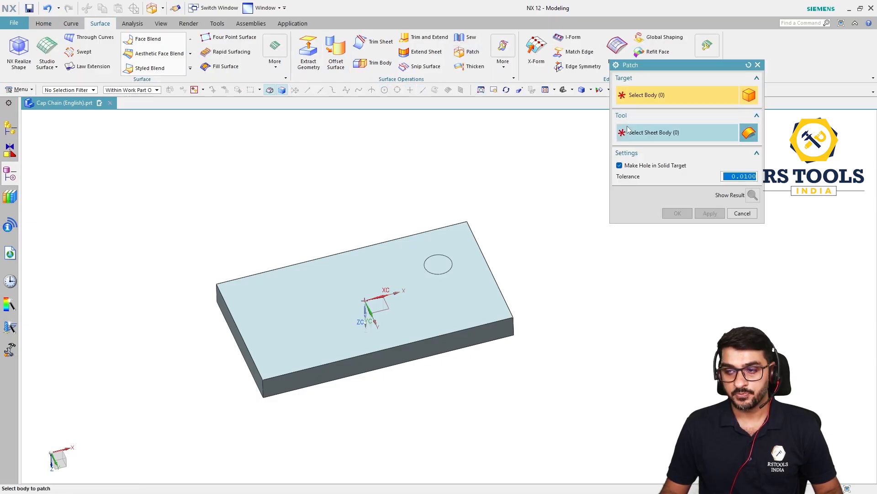
{"action": "left_click", "coordinate": [454, 313]}
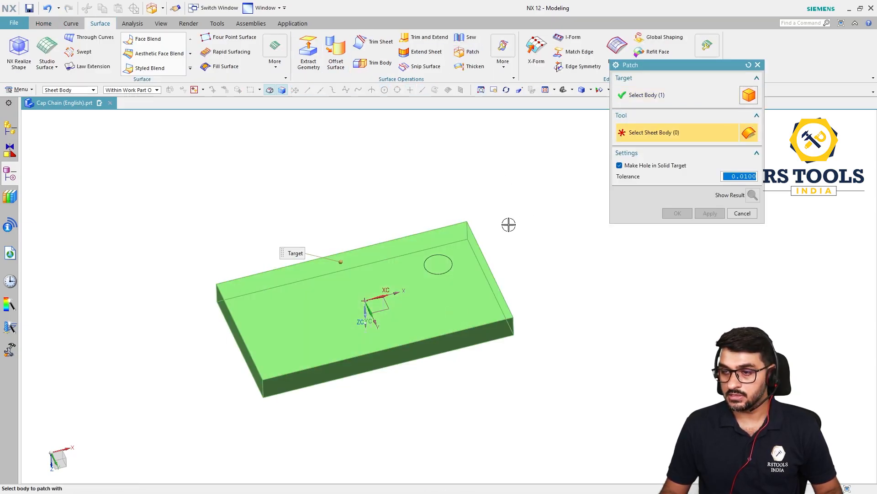
{"action": "left_click", "coordinate": [440, 264]}
{"action": "left_click", "coordinate": [753, 195]}
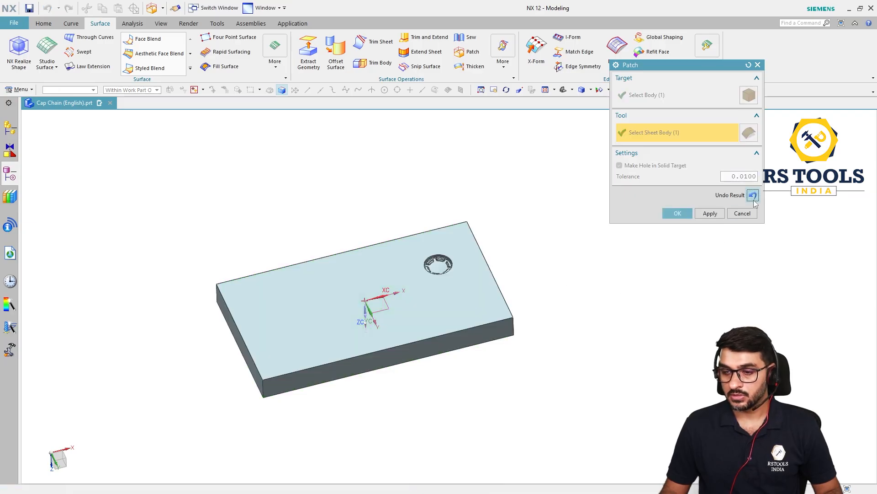
{"action": "scroll", "coordinate": [484, 253], "scroll_direction": "up", "scroll_amount": 5}
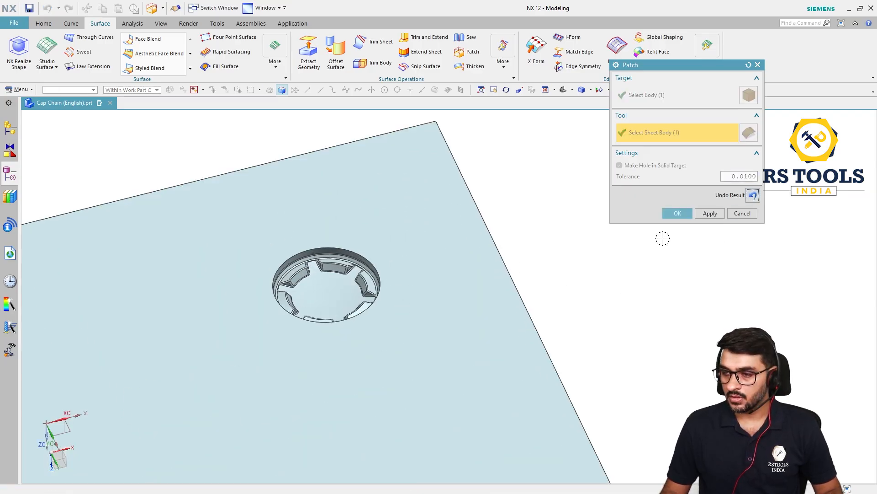
{"action": "left_click", "coordinate": [681, 212]}
Make layer 2 (SHRINKAGE PART) visible to show the cap bodies over the block.
{"action": "scroll", "coordinate": [499, 221], "scroll_direction": "down", "scroll_amount": 5}
{"action": "middle_click_drag", "start_coordinate": [500, 221], "coordinate": [522, 255]}
{"action": "key", "text": "F8"}
{"action": "scroll", "coordinate": [426, 319], "scroll_direction": "up", "scroll_amount": 1}
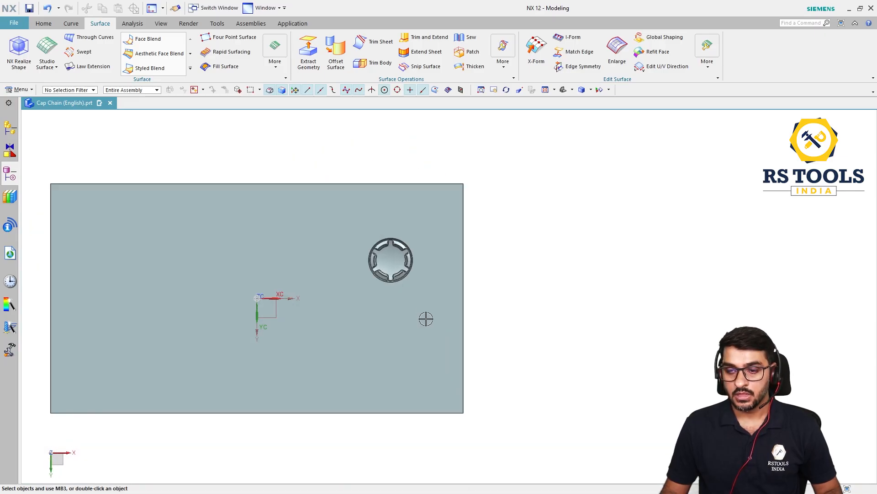
{"action": "middle_click_drag", "start_coordinate": [426, 319], "coordinate": [439, 296]}
{"action": "middle_click_drag", "start_coordinate": [383, 226], "coordinate": [452, 278]}
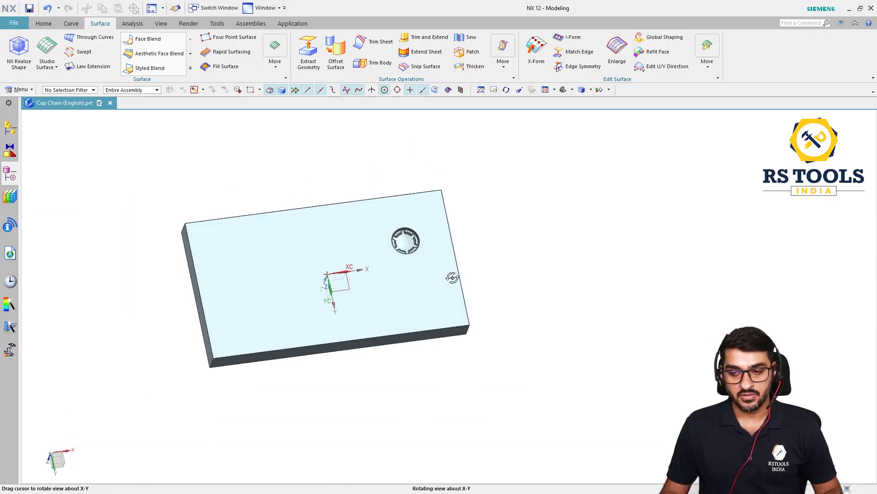
{"action": "key", "text": "F8"}
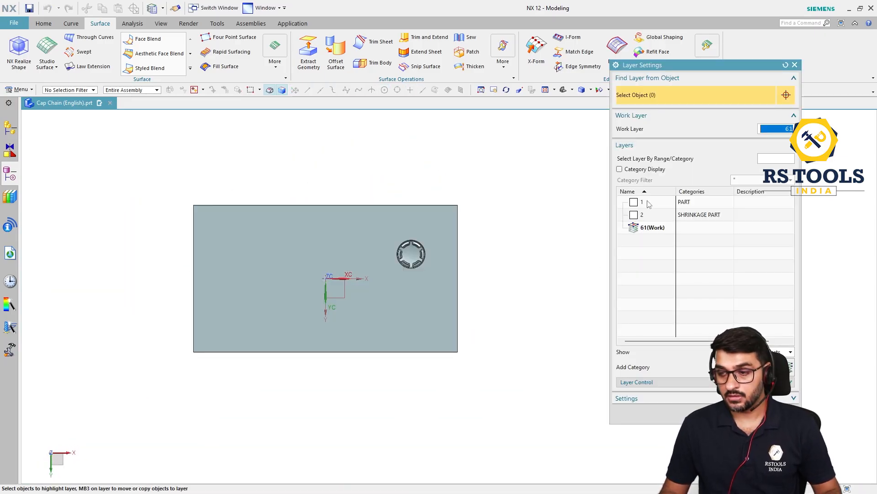
{"action": "left_click", "coordinate": [633, 216]}
{"action": "middle_click", "coordinate": [542, 301]}
{"action": "middle_click_drag", "start_coordinate": [543, 302], "coordinate": [543, 273]}
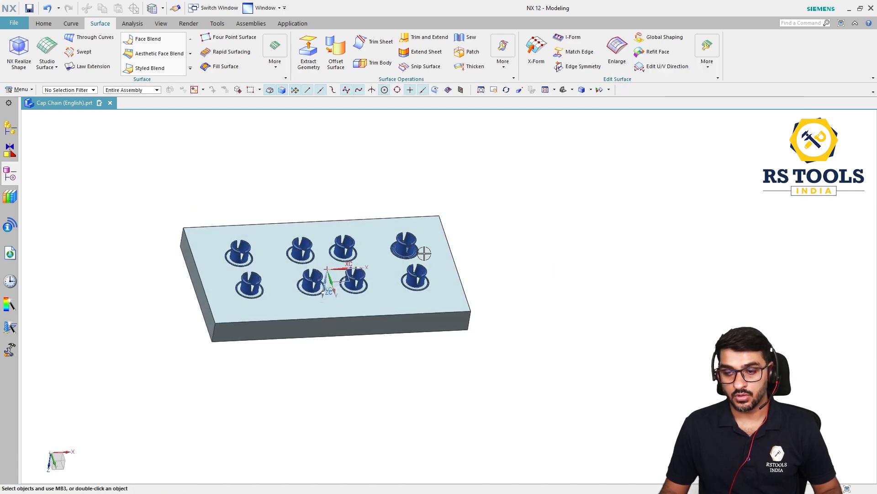
{"action": "scroll", "coordinate": [404, 252], "scroll_direction": "up", "scroll_amount": 4}
{"action": "left_click", "coordinate": [404, 252]}
{"action": "key", "text": "ctrl+b"}
{"action": "key", "text": "ctrl+z"}
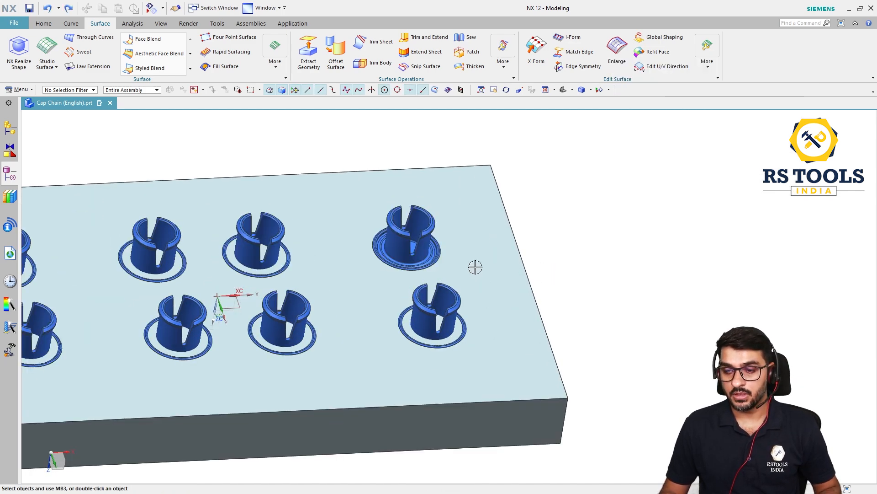
Restrict selection to solid bodies and hide the cap body sitting over the patched cavity.
{"action": "scroll", "coordinate": [478, 245], "scroll_direction": "down", "scroll_amount": 3}
{"action": "middle_click_drag", "start_coordinate": [486, 249], "coordinate": [506, 255]}
{"action": "left_click", "coordinate": [76, 91]}
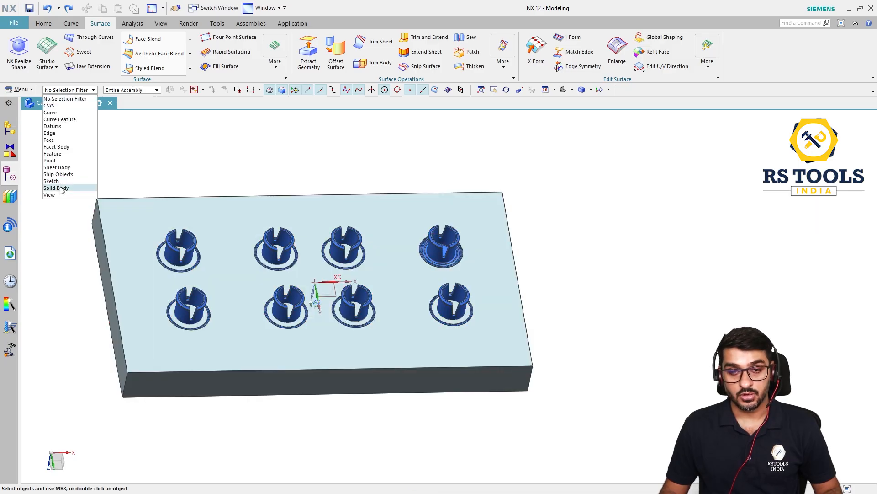
{"action": "left_click", "coordinate": [62, 190]}
{"action": "left_click", "coordinate": [444, 270]}
{"action": "key", "text": "ctrl+b"}
{"action": "middle_click_drag", "start_coordinate": [542, 256], "coordinate": [546, 268]}
{"action": "scroll", "coordinate": [464, 230], "scroll_direction": "up", "scroll_amount": 1}
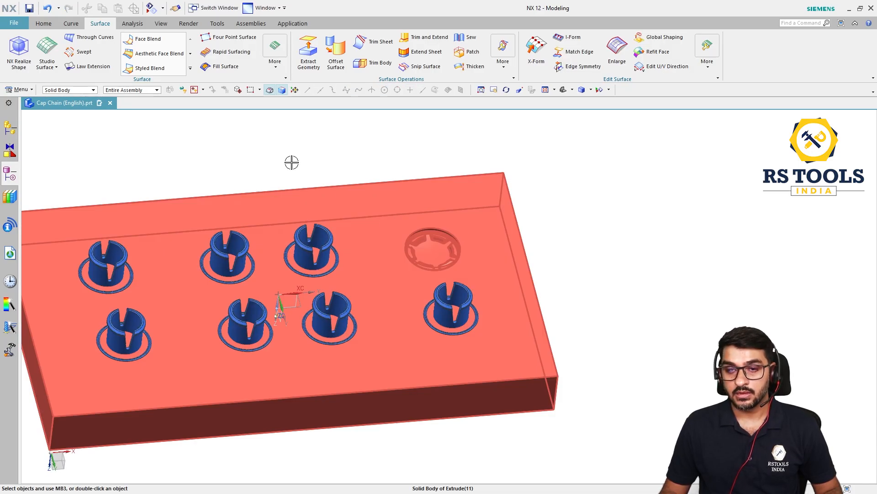
Set up a Pattern Face of all the patched cavity's faces with the General layout.
{"action": "left_click", "coordinate": [44, 24]}
{"action": "left_click", "coordinate": [340, 68]}
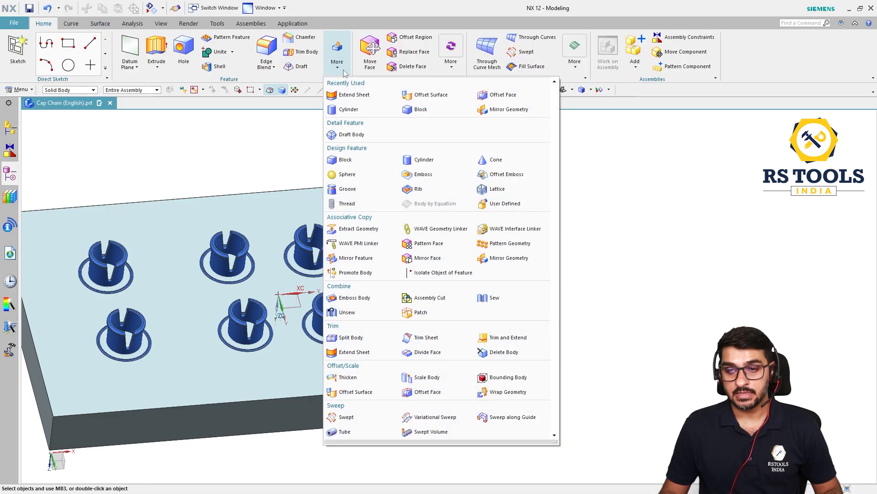
{"action": "left_click", "coordinate": [444, 246]}
{"action": "scroll", "coordinate": [476, 208], "scroll_direction": "down", "scroll_amount": 2}
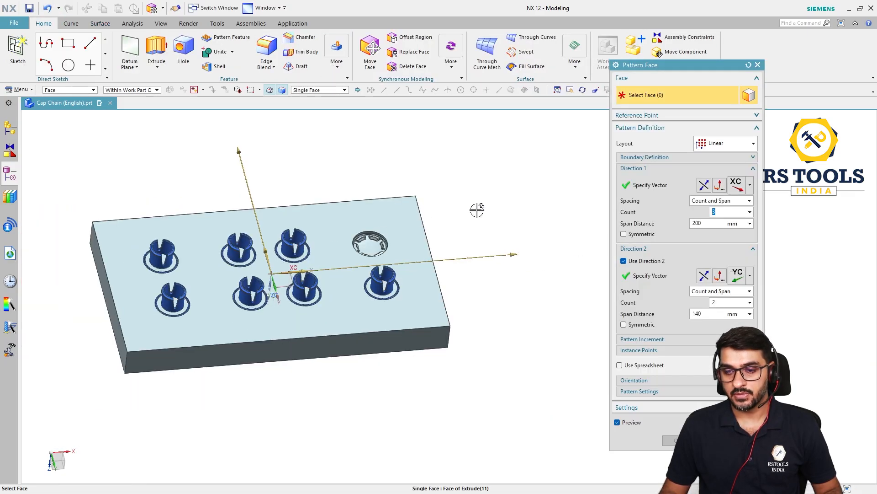
{"action": "left_click", "coordinate": [716, 144]}
{"action": "left_click", "coordinate": [669, 91]}
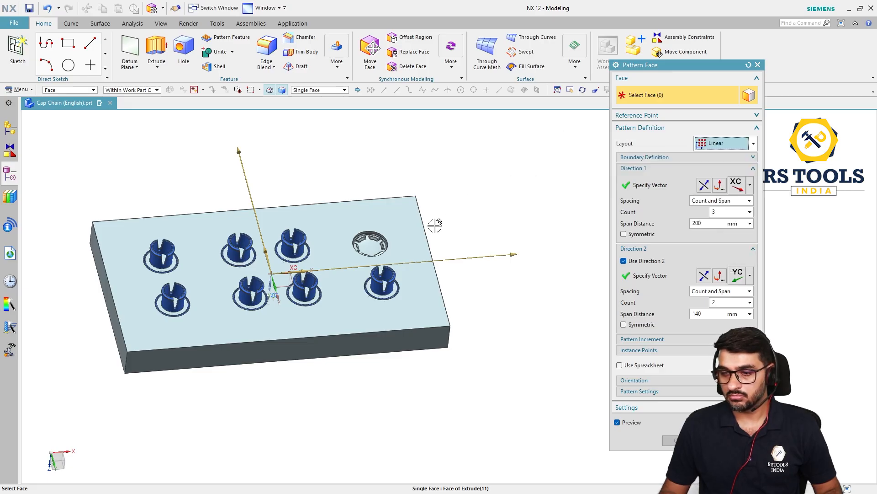
{"action": "scroll", "coordinate": [394, 241], "scroll_direction": "up", "scroll_amount": 5}
{"action": "left_click_drag", "start_coordinate": [292, 285], "coordinate": [240, 303]}
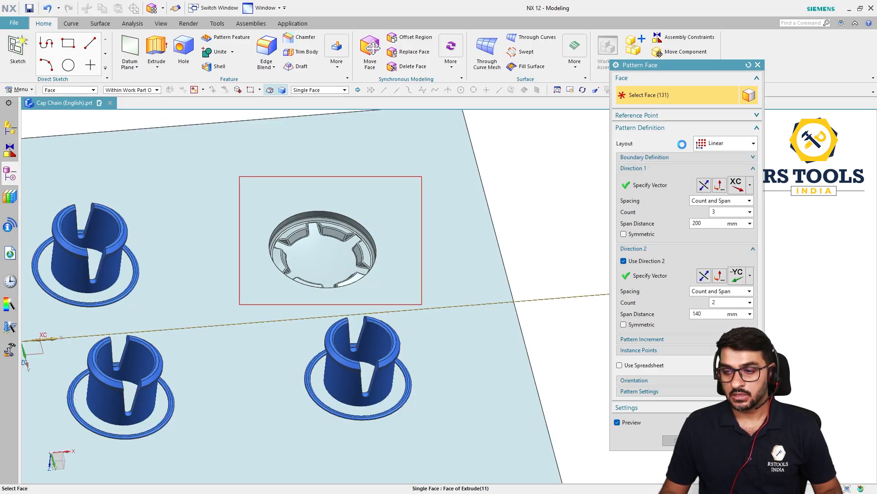
{"action": "left_click", "coordinate": [723, 145]}
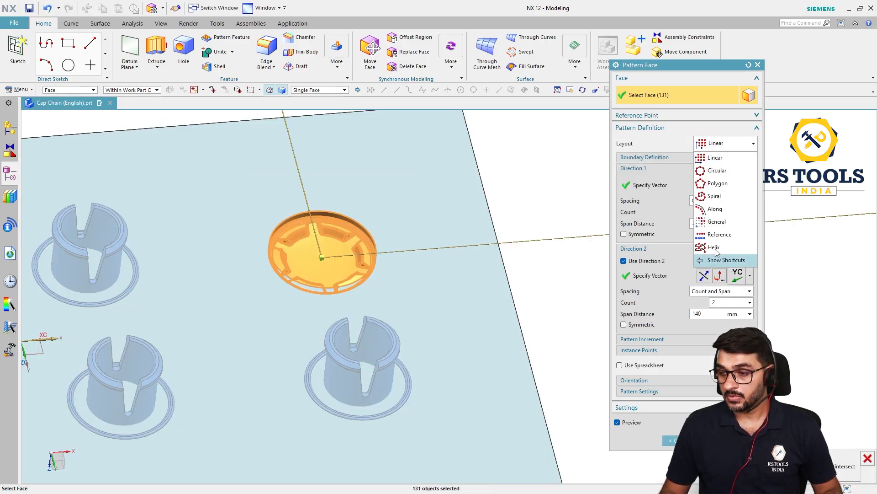
{"action": "left_click", "coordinate": [717, 221]}
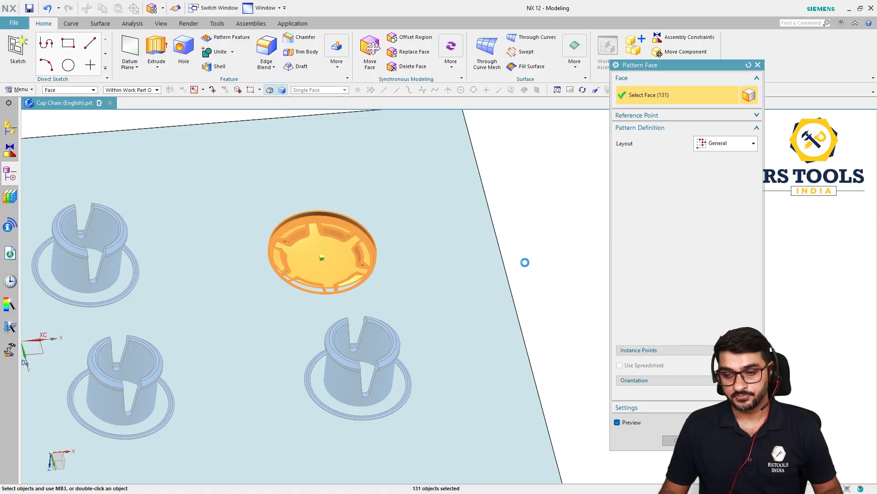
Show the hidden cap body again and specify the slot corner on its upper rim as the pattern's From point.
{"action": "scroll", "coordinate": [456, 239], "scroll_direction": "down", "scroll_amount": 4}
{"action": "left_click", "coordinate": [667, 184]}
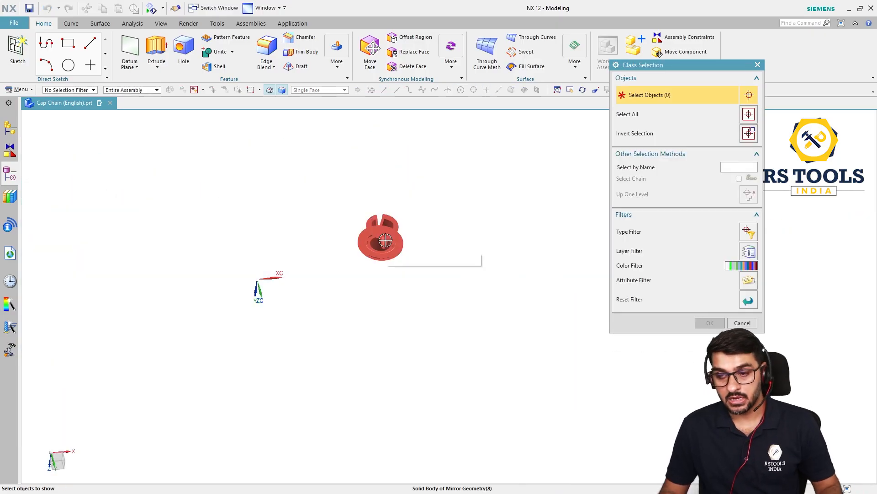
{"action": "left_click", "coordinate": [397, 240]}
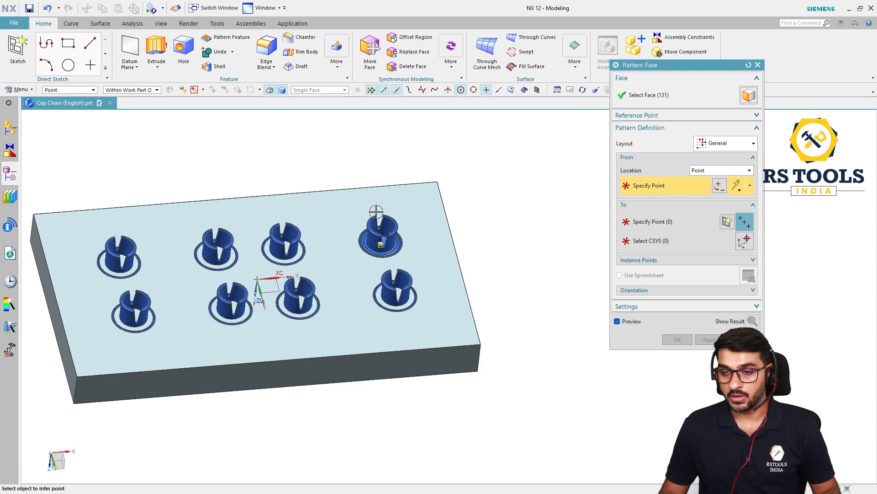
{"action": "scroll", "coordinate": [376, 212], "scroll_direction": "down", "scroll_amount": 10}
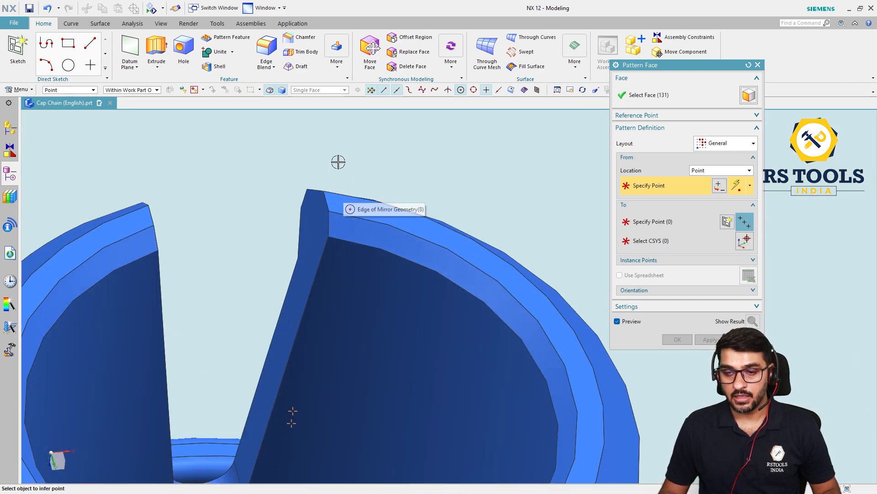
{"action": "scroll", "coordinate": [343, 243], "scroll_direction": "up", "scroll_amount": 8}
{"action": "scroll", "coordinate": [344, 242], "scroll_direction": "down", "scroll_amount": 5}
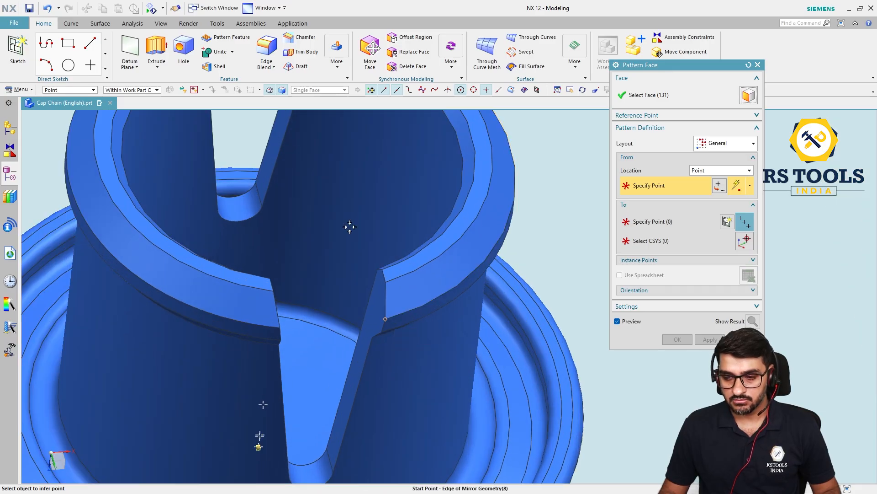
{"action": "scroll", "coordinate": [349, 227], "scroll_direction": "up", "scroll_amount": 5}
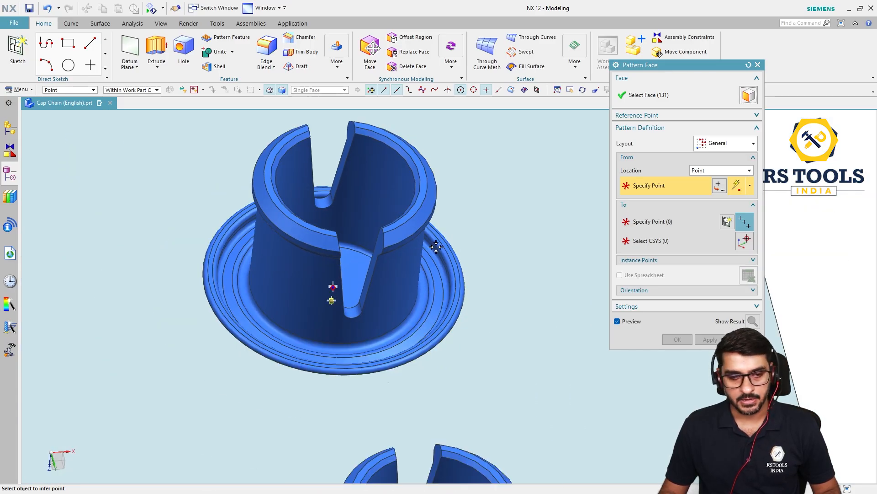
{"action": "scroll", "coordinate": [380, 256], "scroll_direction": "down", "scroll_amount": 5}
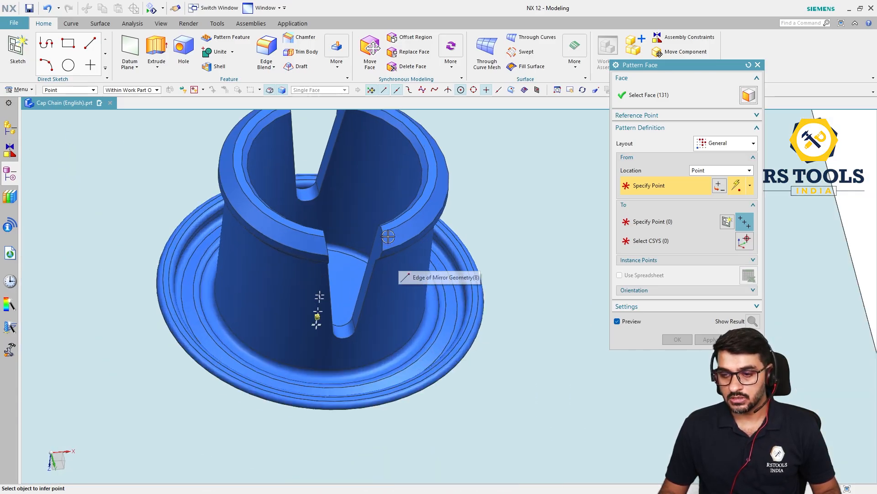
{"action": "left_click", "coordinate": [375, 227]}
Add To points at the matching slot corners of the cap opposite the source cavity and its inner neighbour in that row.
{"action": "scroll", "coordinate": [376, 227], "scroll_direction": "up", "scroll_amount": 5}
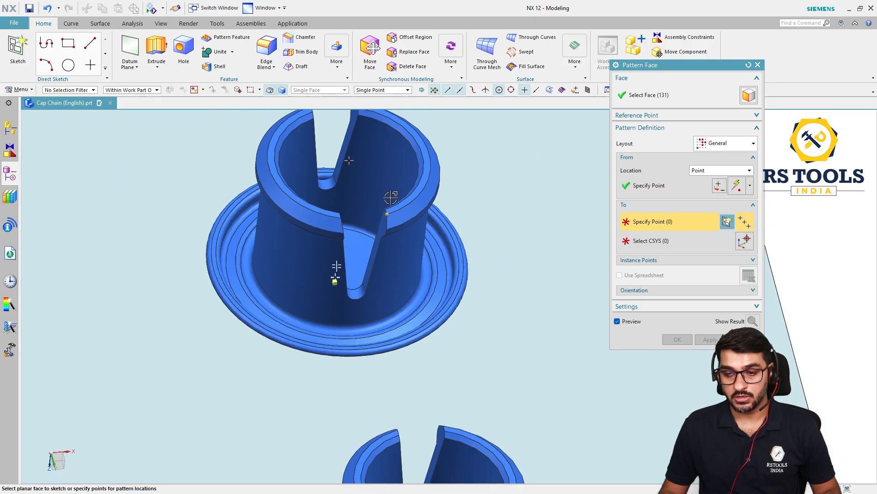
{"action": "scroll", "coordinate": [413, 259], "scroll_direction": "down", "scroll_amount": 5}
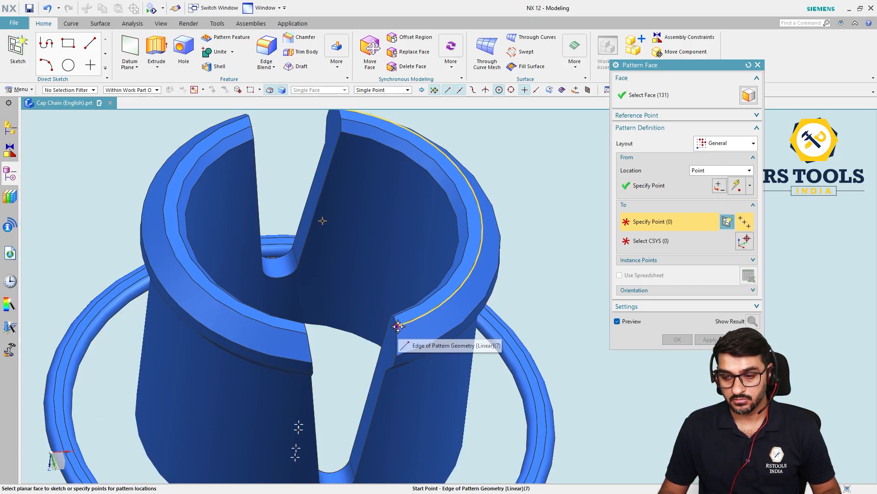
{"action": "left_click", "coordinate": [393, 320]}
{"action": "scroll", "coordinate": [394, 320], "scroll_direction": "up", "scroll_amount": 5}
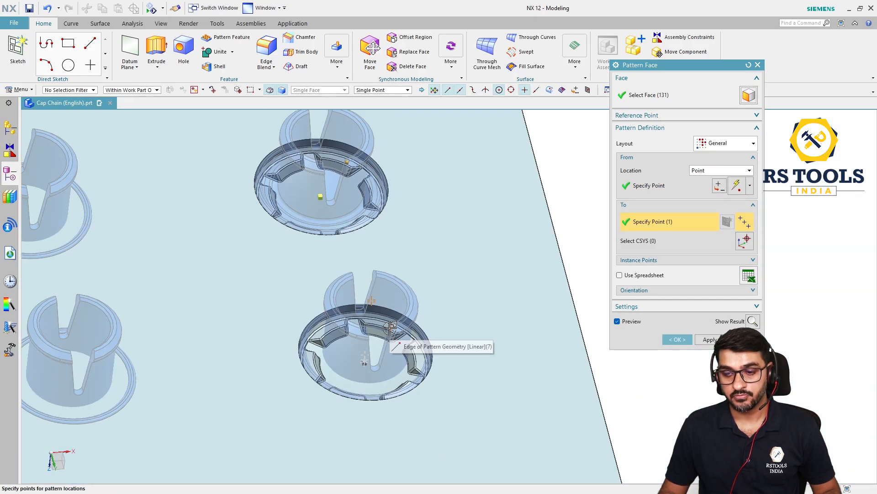
{"action": "scroll", "coordinate": [361, 201], "scroll_direction": "up", "scroll_amount": 5}
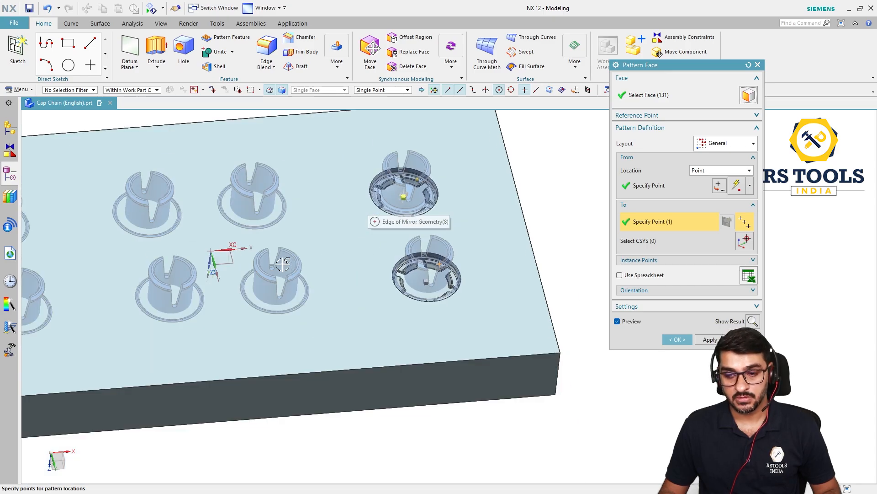
{"action": "scroll", "coordinate": [308, 313], "scroll_direction": "down", "scroll_amount": 8}
{"action": "left_click", "coordinate": [308, 311]}
{"action": "scroll", "coordinate": [431, 372], "scroll_direction": "up", "scroll_amount": 5}
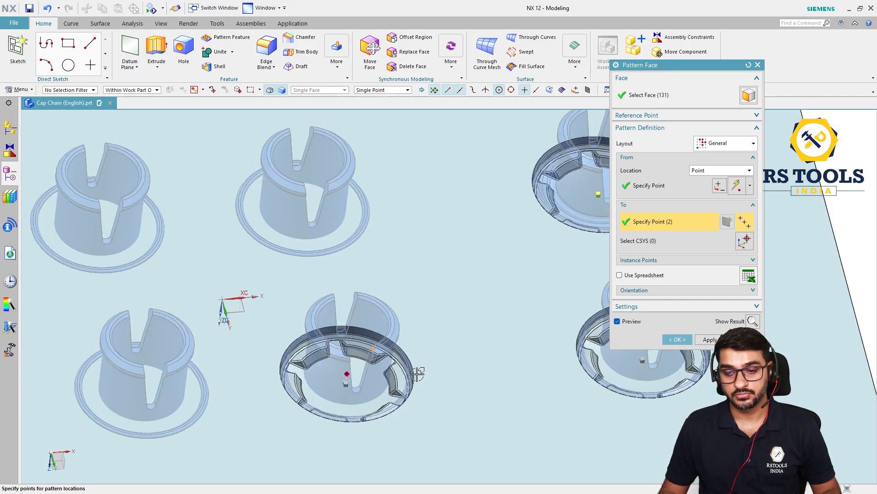
Add To points at the matching rim corners of the two middle caps in the source cavity's row.
{"action": "scroll", "coordinate": [356, 280], "scroll_direction": "down", "scroll_amount": 6}
{"action": "left_click", "coordinate": [426, 315]}
{"action": "scroll", "coordinate": [469, 216], "scroll_direction": "up", "scroll_amount": 5}
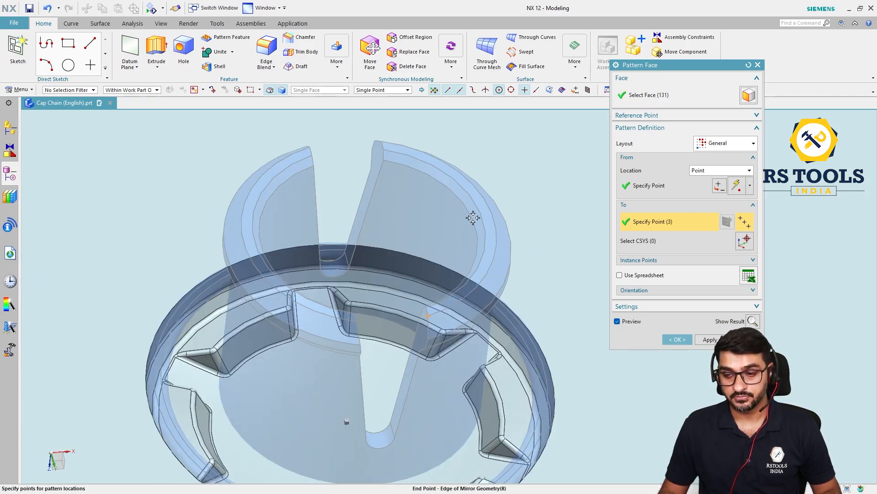
{"action": "scroll", "coordinate": [304, 234], "scroll_direction": "down", "scroll_amount": 6}
{"action": "left_click", "coordinate": [308, 210]}
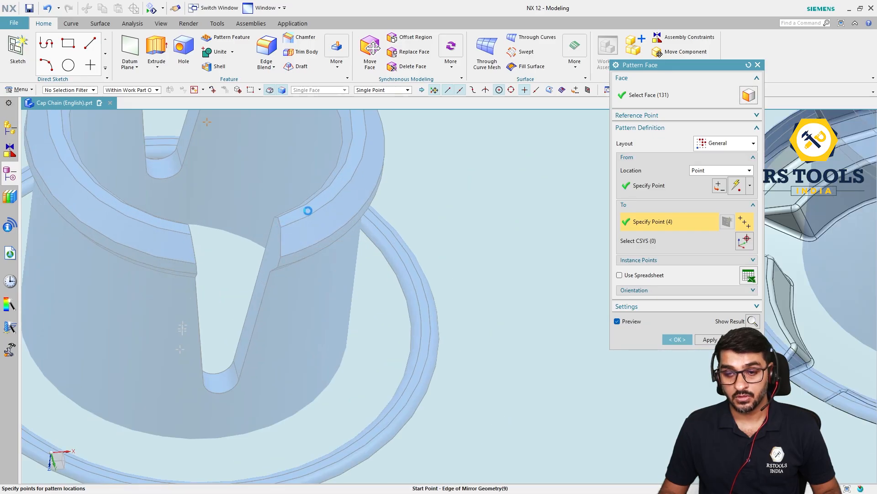
{"action": "scroll", "coordinate": [354, 149], "scroll_direction": "up", "scroll_amount": 5}
Add To points at the matching rim corners of the remaining three caps, covering the far end of both rows.
{"action": "scroll", "coordinate": [352, 279], "scroll_direction": "down", "scroll_amount": 6}
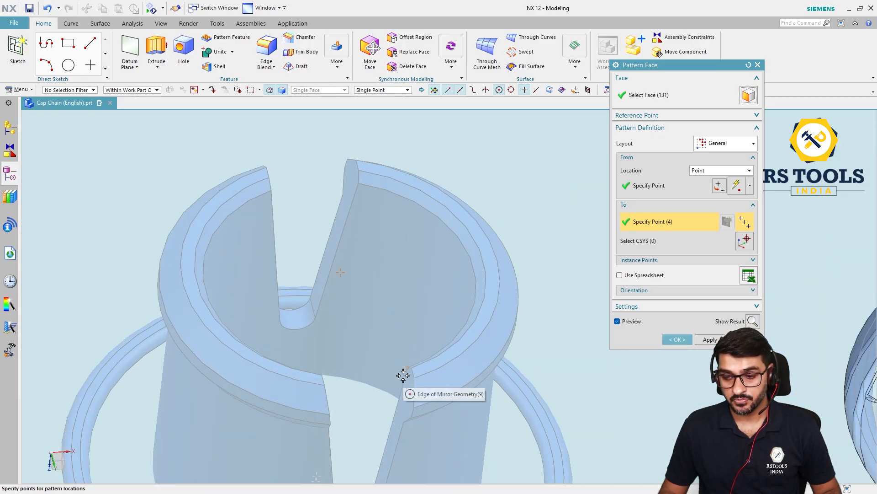
{"action": "left_click", "coordinate": [500, 269]}
{"action": "scroll", "coordinate": [503, 267], "scroll_direction": "up", "scroll_amount": 5}
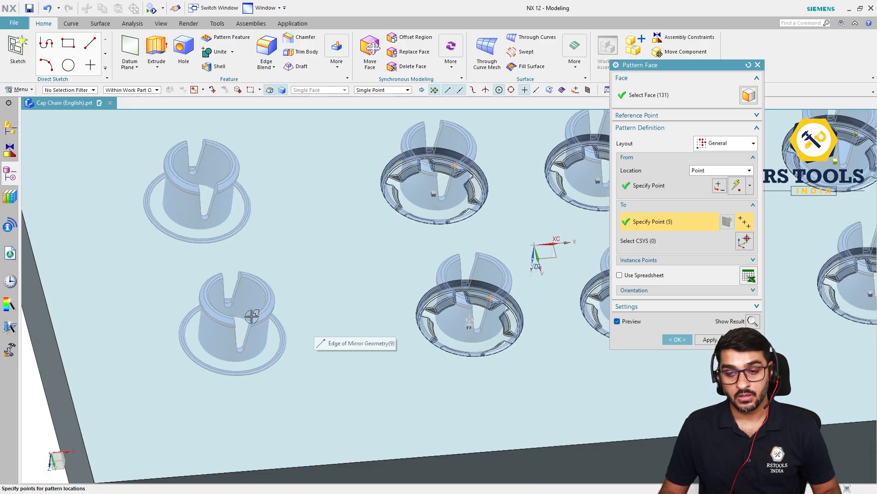
{"action": "scroll", "coordinate": [251, 314], "scroll_direction": "down", "scroll_amount": 6}
{"action": "left_click", "coordinate": [296, 335]}
{"action": "scroll", "coordinate": [365, 392], "scroll_direction": "up", "scroll_amount": 5}
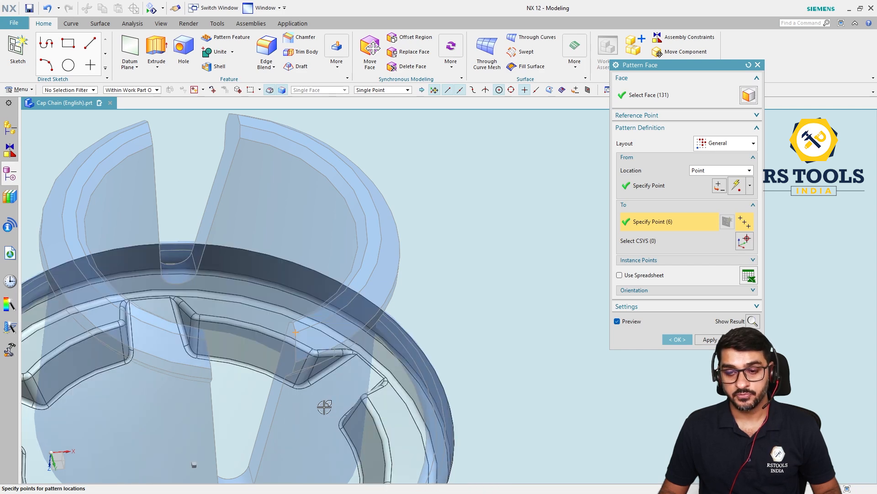
{"action": "scroll", "coordinate": [286, 211], "scroll_direction": "down", "scroll_amount": 6}
{"action": "left_click", "coordinate": [256, 215]}
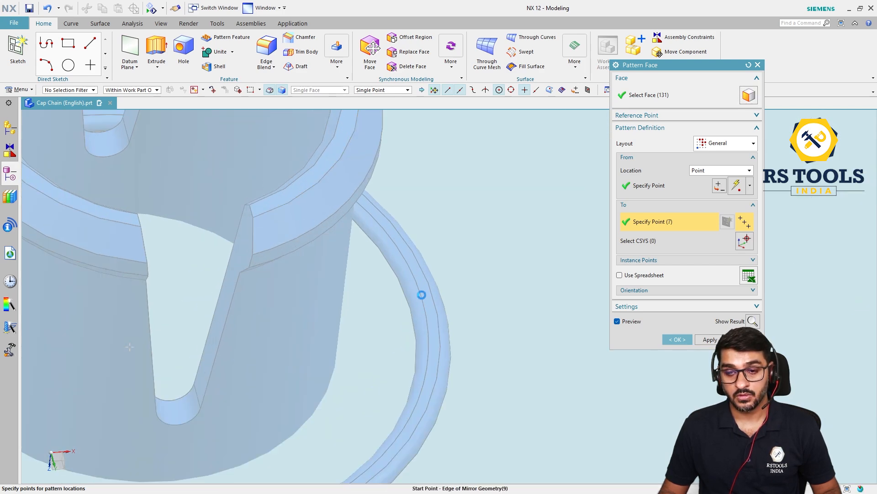
Create the face pattern that copies the cavity to the seven specified cap locations in the block.
{"action": "scroll", "coordinate": [127, 382], "scroll_direction": "up", "scroll_amount": 5}
{"action": "scroll", "coordinate": [127, 382], "scroll_direction": "down", "scroll_amount": 5}
{"action": "left_click", "coordinate": [677, 340]}
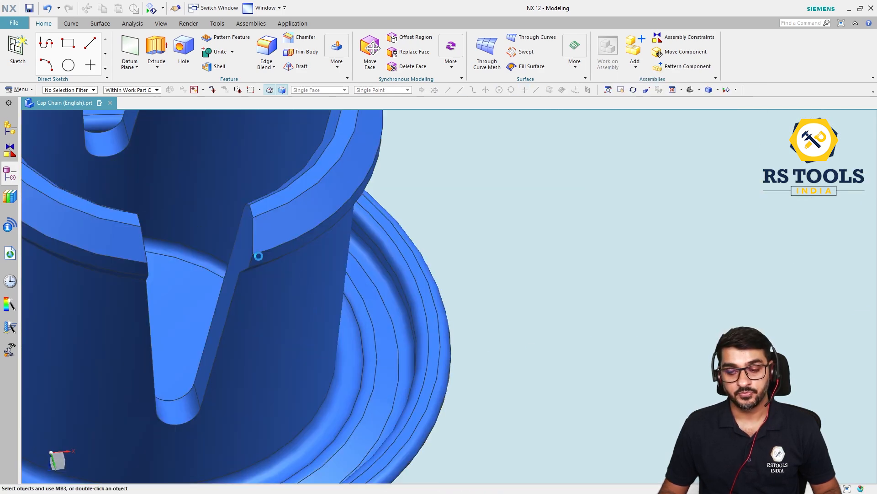
{"action": "scroll", "coordinate": [201, 233], "scroll_direction": "up", "scroll_amount": 9}
{"action": "middle_click_drag", "start_coordinate": [302, 228], "coordinate": [506, 264]}
{"action": "key", "text": "F8"}
{"action": "key", "text": "Home"}
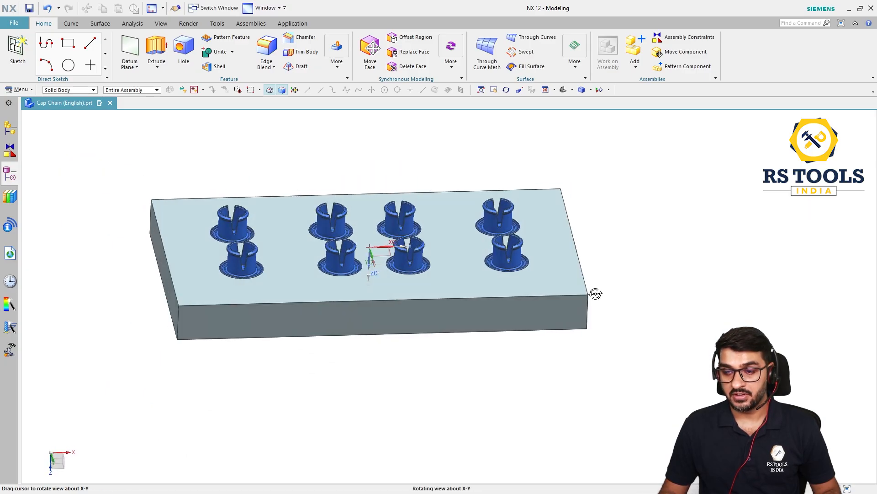
Hide layer 2 (SHRINKAGE PART) to examine the patterned cavities in the block.
{"action": "key", "text": "ctrl+l"}
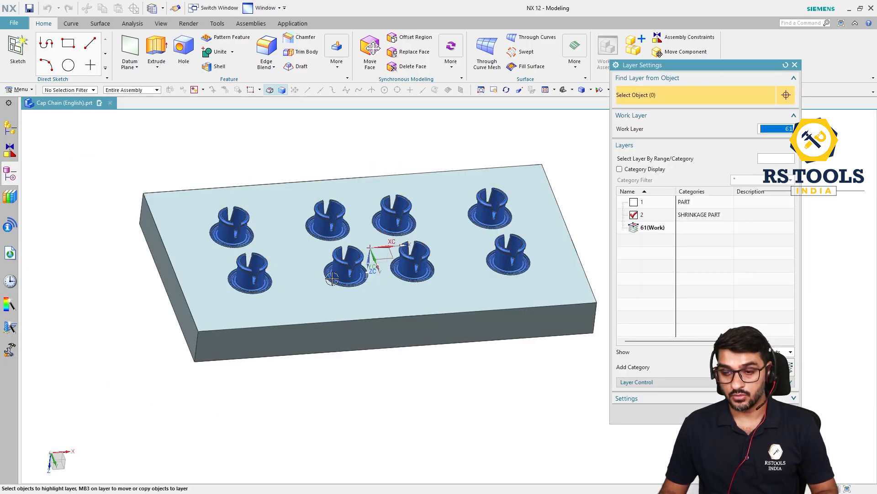
{"action": "left_click", "coordinate": [637, 216]}
{"action": "middle_click", "coordinate": [525, 347]}
{"action": "middle_click_drag", "start_coordinate": [526, 347], "coordinate": [547, 384]}
{"action": "key", "text": "F8"}
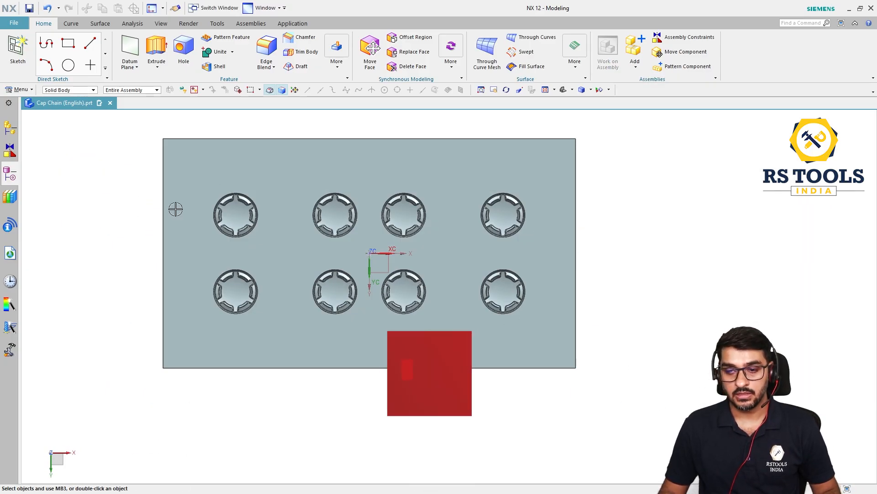
Undo the cavity face pattern and redo it to compare the block before and after patterning.
{"action": "key", "text": "ctrl+z"}
{"action": "key", "text": "ctrl+z"}
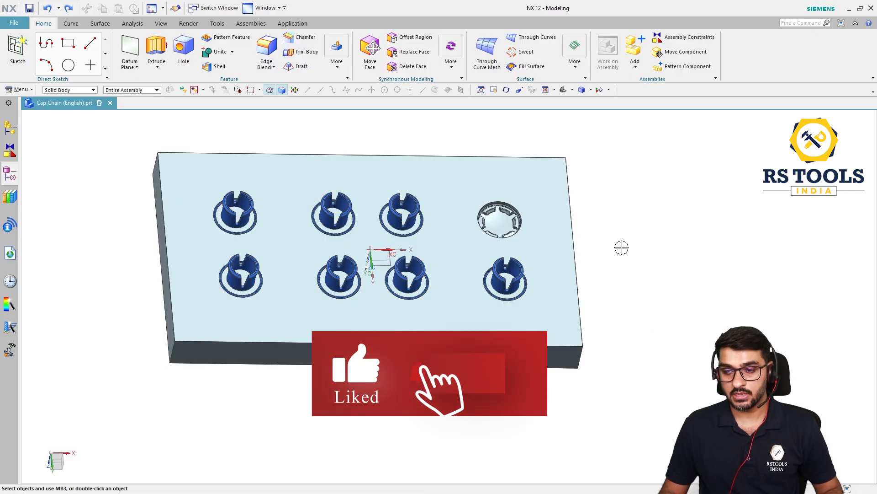
{"action": "mouse_move", "coordinate": [617, 273]}
{"action": "middle_mouse_down"}
{"action": "mouse_move", "coordinate": [605, 278]}
{"action": "mouse_move", "coordinate": [616, 279]}
{"action": "middle_mouse_up"}
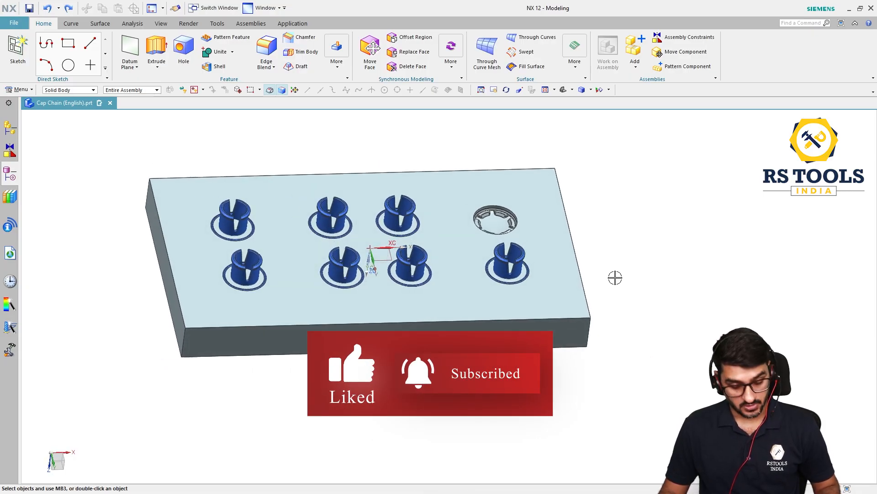
{"action": "key", "text": "ctrl+y"}
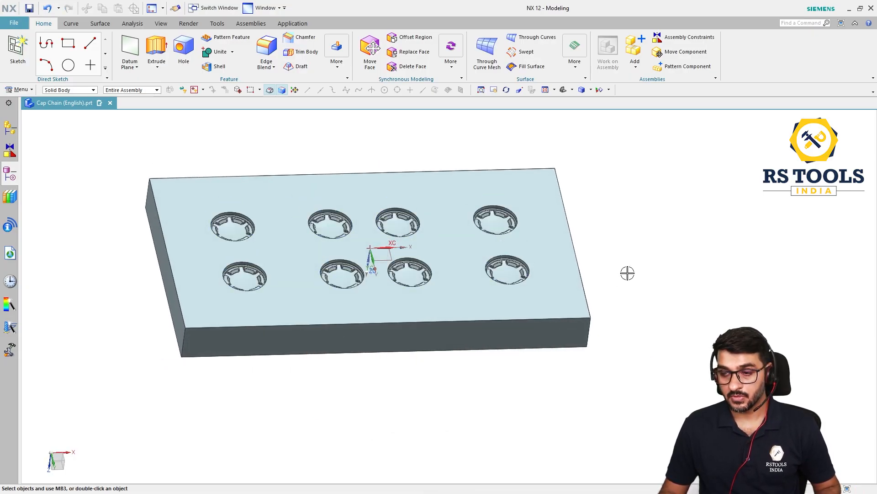
Make layer 2 (SHRINKAGE PART) visible again so the cap bodies show on the block.
{"action": "key", "text": "ctrl+shift+k"}
{"action": "key", "text": "Escape"}
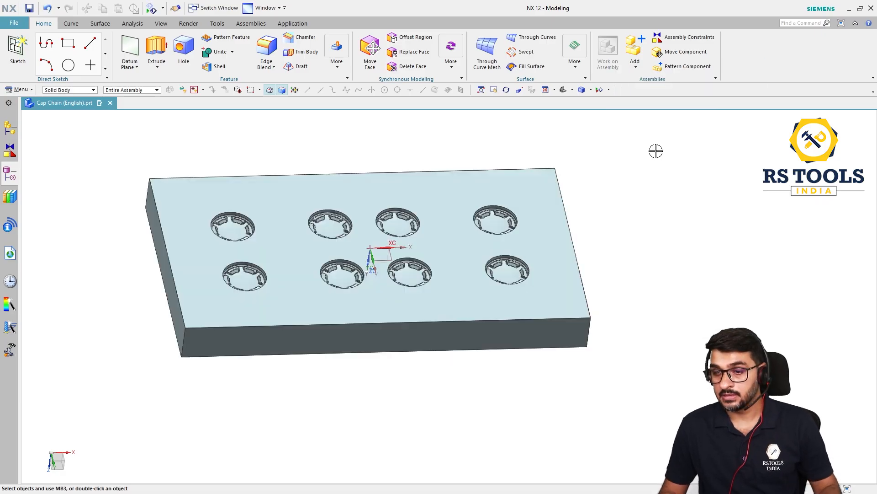
{"action": "key", "text": "ctrl+l"}
{"action": "left_click", "coordinate": [631, 219]}
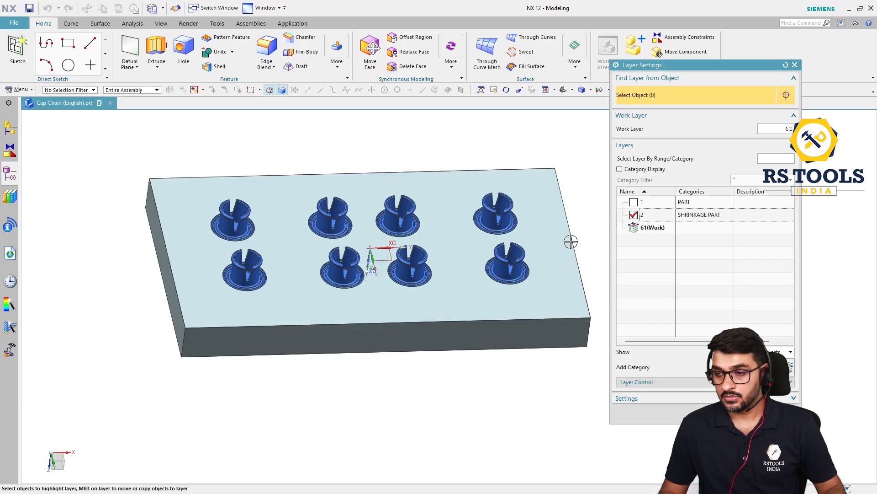
Set the translucency of the block's large flat underside face to 100 and inspect the cavities through it.
{"action": "middle_click_drag", "start_coordinate": [571, 239], "coordinate": [572, 293]}
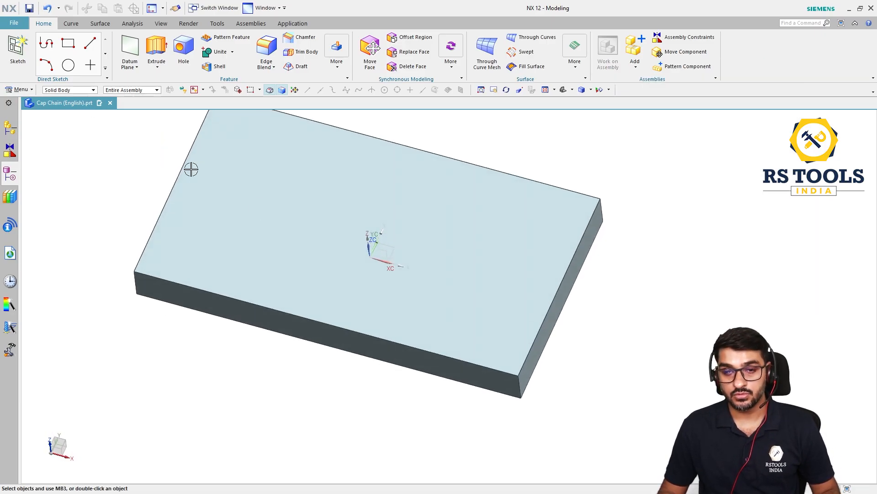
{"action": "left_click", "coordinate": [66, 90]}
{"action": "left_click", "coordinate": [55, 143]}
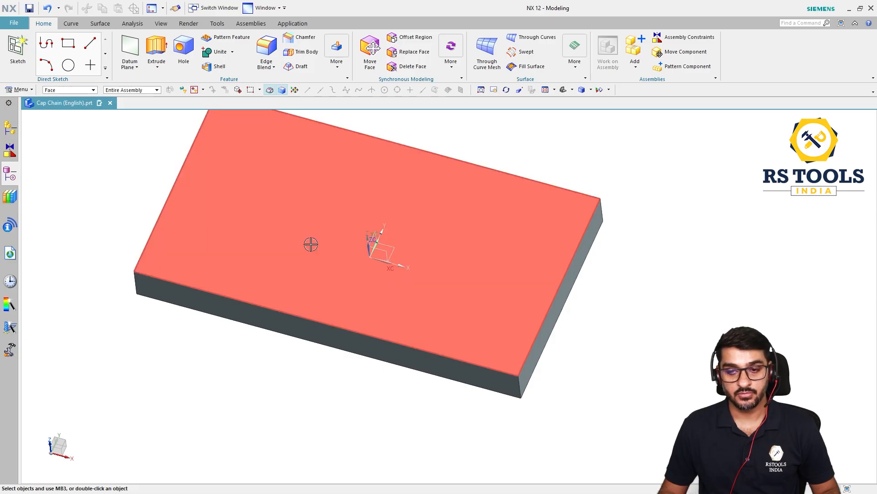
{"action": "left_click", "coordinate": [309, 243]}
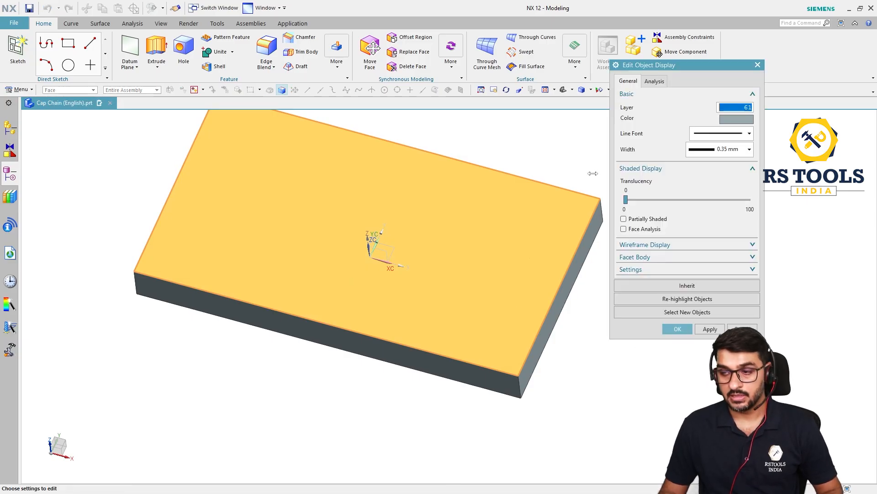
{"action": "left_click_drag", "start_coordinate": [625, 200], "coordinate": [748, 200]}
{"action": "middle_click_drag", "start_coordinate": [571, 283], "coordinate": [527, 337]}
{"action": "scroll", "coordinate": [480, 320], "scroll_direction": "up", "scroll_amount": 5}
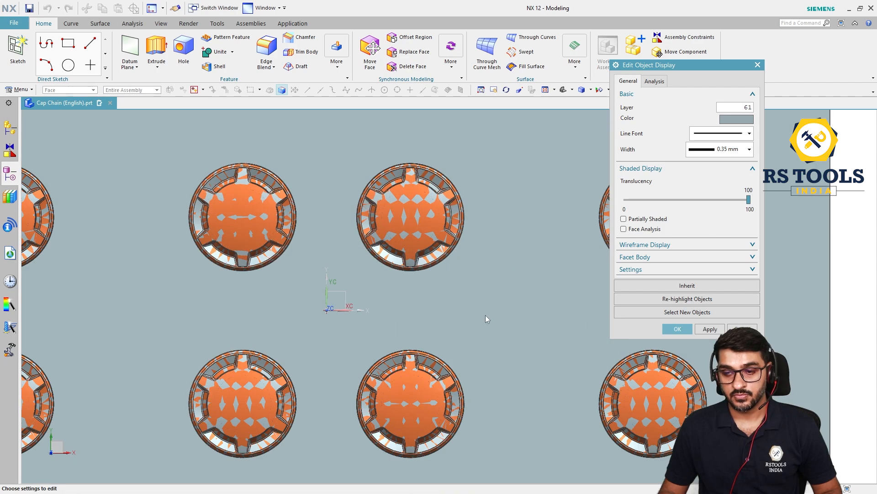
{"action": "scroll", "coordinate": [478, 311], "scroll_direction": "down", "scroll_amount": 5}
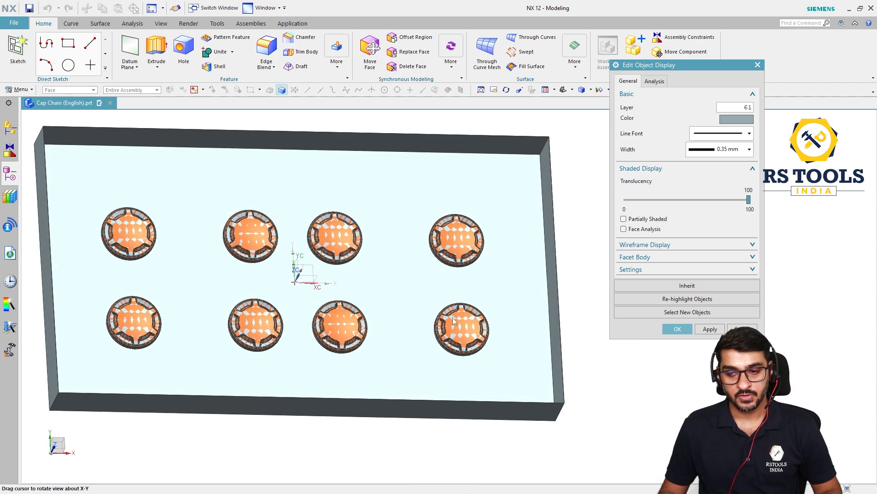
{"action": "middle_click", "coordinate": [627, 391]}
{"action": "middle_click_drag", "start_coordinate": [632, 387], "coordinate": [567, 290]}
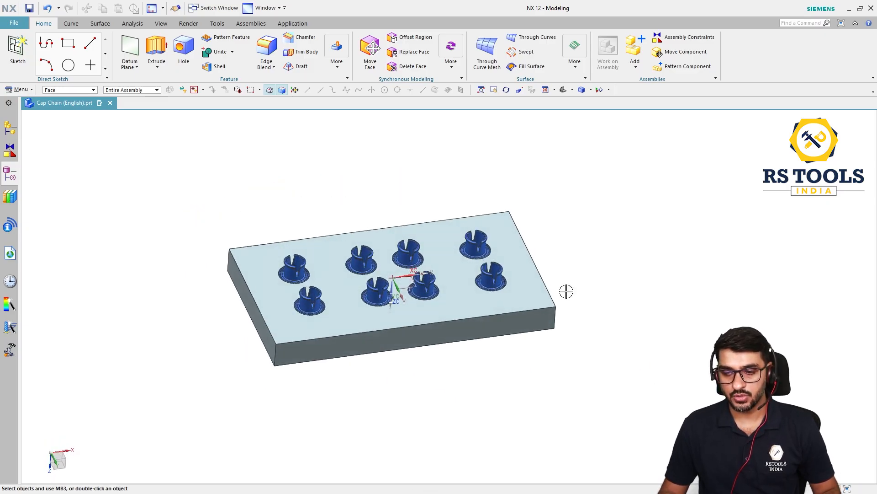
{"action": "scroll", "coordinate": [645, 289], "scroll_direction": "up", "scroll_amount": 3}
{"action": "key", "text": "F8"}
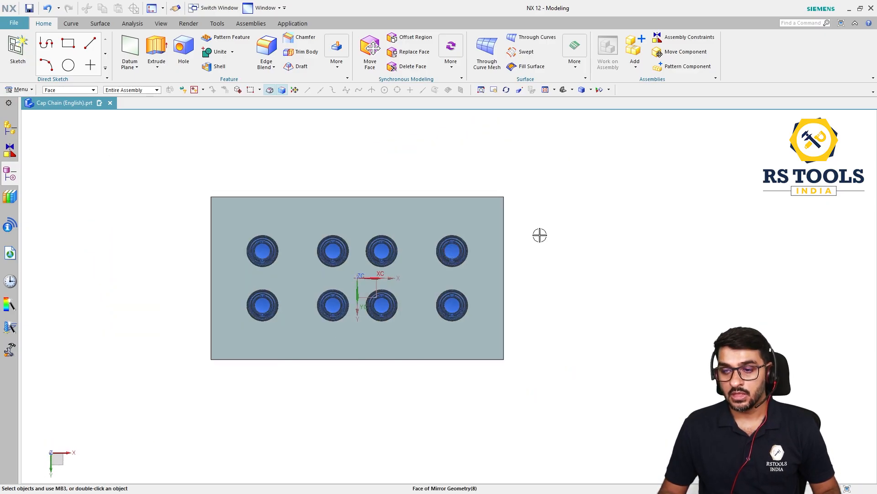
{"action": "left_click", "coordinate": [72, 25]}
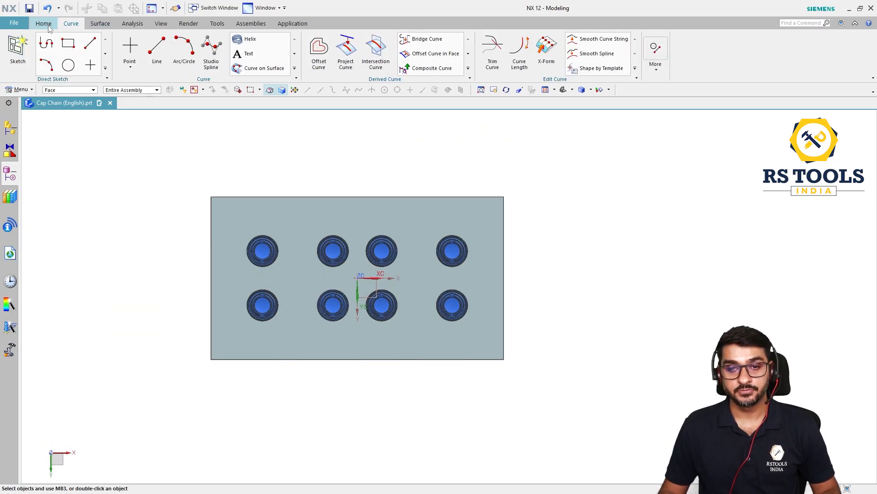
{"action": "left_click", "coordinate": [43, 25]}
{"action": "left_click", "coordinate": [100, 25]}
{"action": "left_click", "coordinate": [44, 25]}
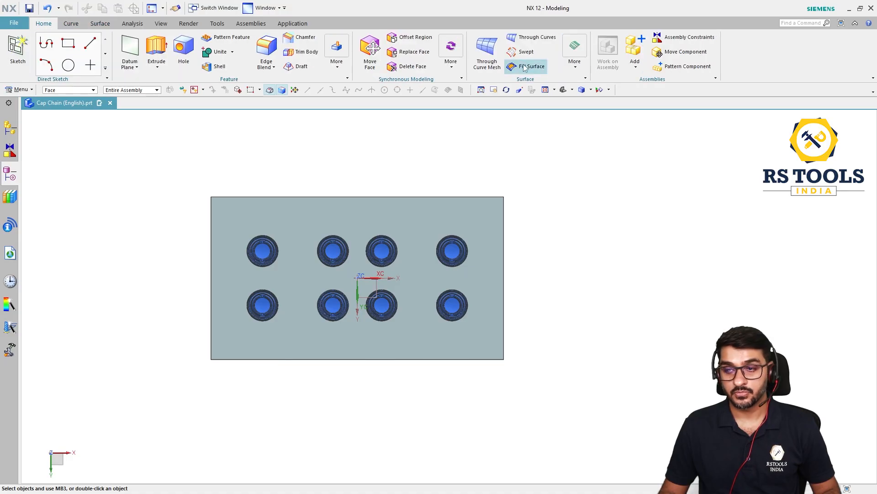
Start a chamfer on the block's vertical edge at the positive-X, negative-Y corner with a Symmetric cross section.
{"action": "left_click", "coordinate": [299, 37]}
{"action": "left_click_drag", "start_coordinate": [531, 164], "coordinate": [489, 202]}
{"action": "key", "text": "shift+Tab"}
{"action": "key", "text": "alt+Down"}
{"action": "key", "text": "Up"}
{"action": "key", "text": "Return"}
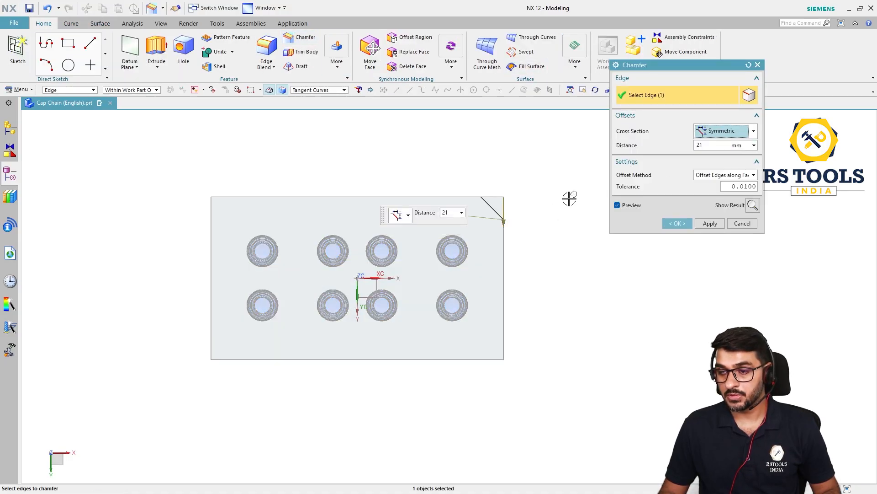
Set the corner chamfer's distance to 15 mm and create it.
{"action": "left_click", "coordinate": [711, 145]}
{"action": "type", "text": "120"}
{"action": "key", "text": "Return"}
{"action": "type", "text": "1"}
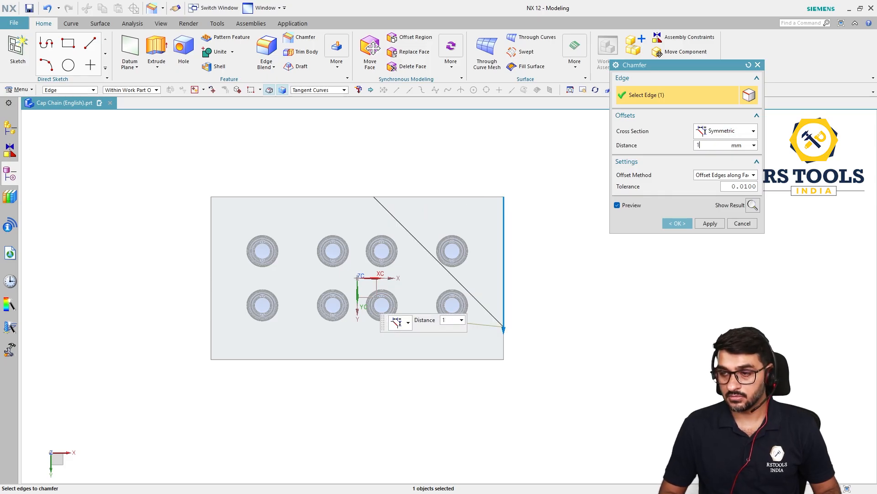
{"action": "type", "text": "0"}
{"action": "key", "text": "Return"}
{"action": "key", "text": "Return"}
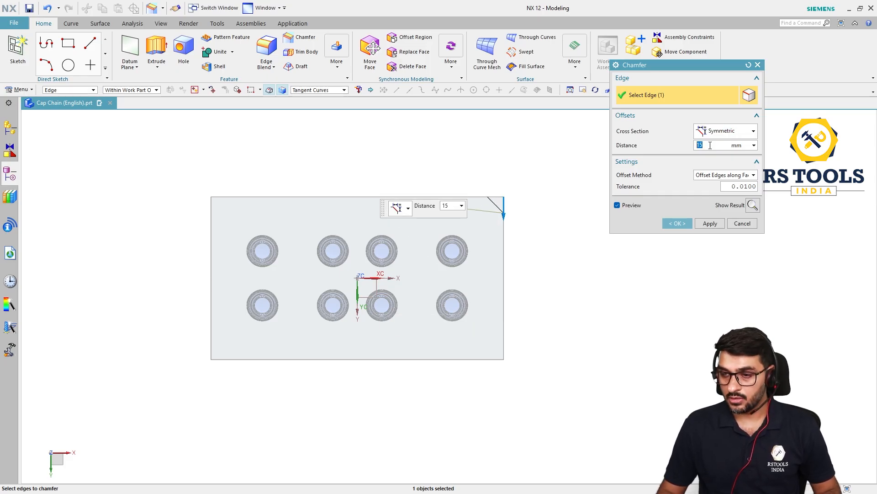
{"action": "left_click", "coordinate": [677, 224]}
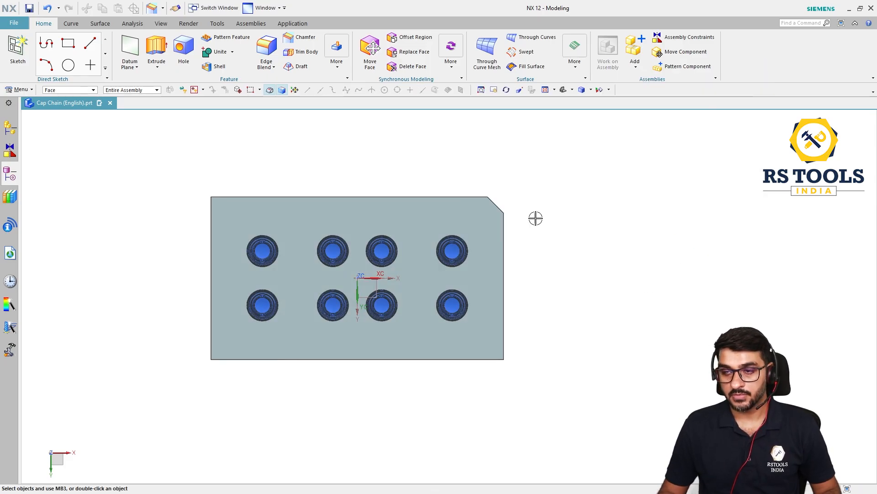
Blend the block's three remaining vertical corner edges and both vertical edges of the chamfer with a 10 mm radius.
{"action": "left_click", "coordinate": [267, 48]}
{"action": "scroll", "coordinate": [582, 249], "scroll_direction": "down", "scroll_amount": 2}
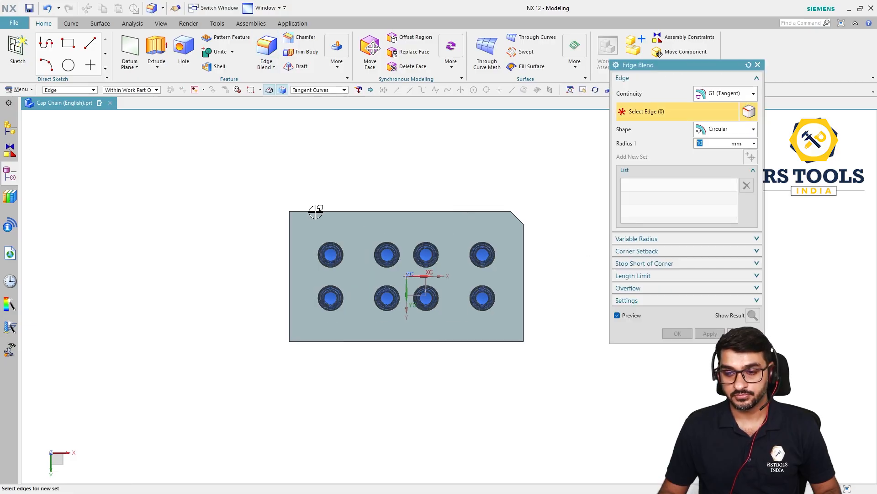
{"action": "left_click_drag", "start_coordinate": [306, 187], "coordinate": [274, 217]}
{"action": "left_click_drag", "start_coordinate": [306, 319], "coordinate": [281, 362]}
{"action": "left_click_drag", "start_coordinate": [542, 327], "coordinate": [509, 353]}
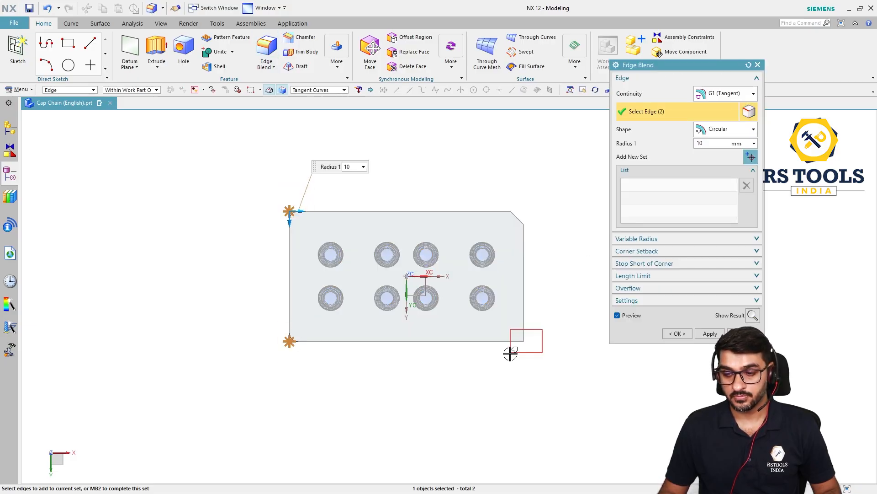
{"action": "scroll", "coordinate": [521, 205], "scroll_direction": "up", "scroll_amount": 3}
{"action": "scroll", "coordinate": [521, 204], "scroll_direction": "up", "scroll_amount": 1}
{"action": "left_click_drag", "start_coordinate": [519, 197], "coordinate": [488, 242]}
{"action": "left_click_drag", "start_coordinate": [518, 272], "coordinate": [567, 231]}
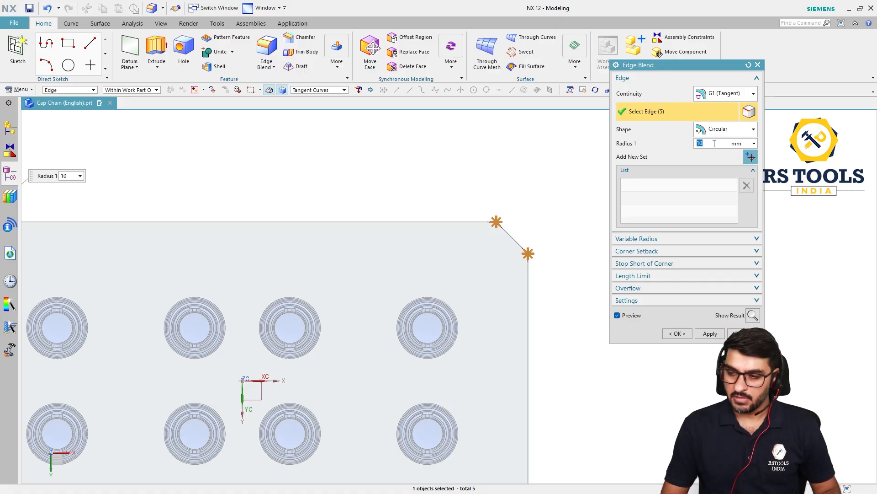
{"action": "middle_click", "coordinate": [568, 200]}
Change the colour of the whole block body to the yellow-green with ID 54.
{"action": "scroll", "coordinate": [492, 208], "scroll_direction": "down", "scroll_amount": 4}
{"action": "middle_click_drag", "start_coordinate": [533, 292], "coordinate": [526, 256]}
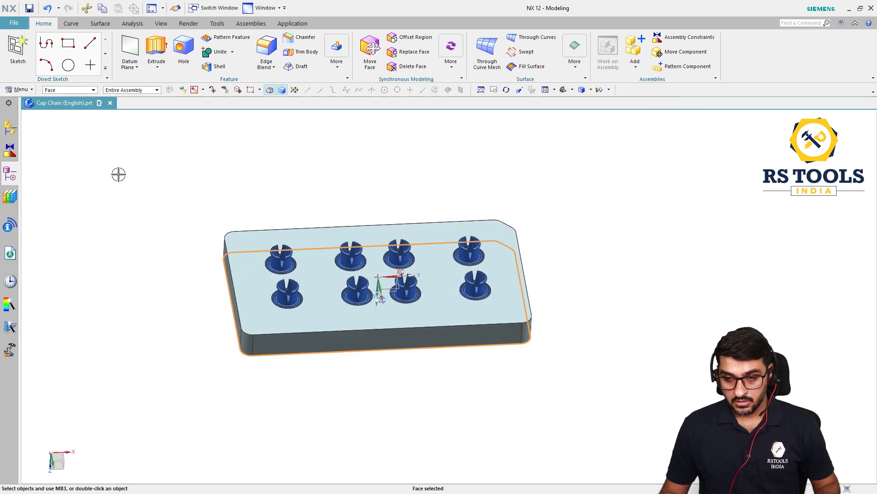
{"action": "left_click", "coordinate": [68, 90]}
{"action": "left_click", "coordinate": [56, 188]}
{"action": "left_click", "coordinate": [264, 307]}
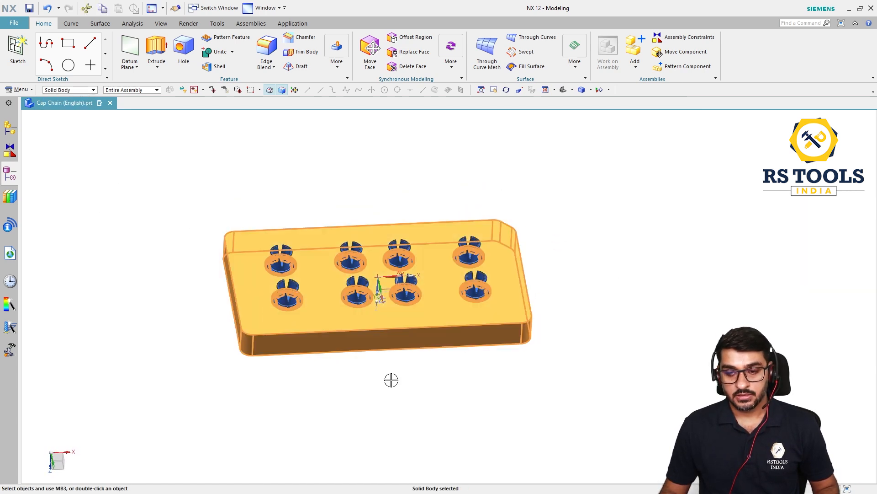
{"action": "key", "text": "ctrl+j"}
{"action": "left_click", "coordinate": [736, 119]}
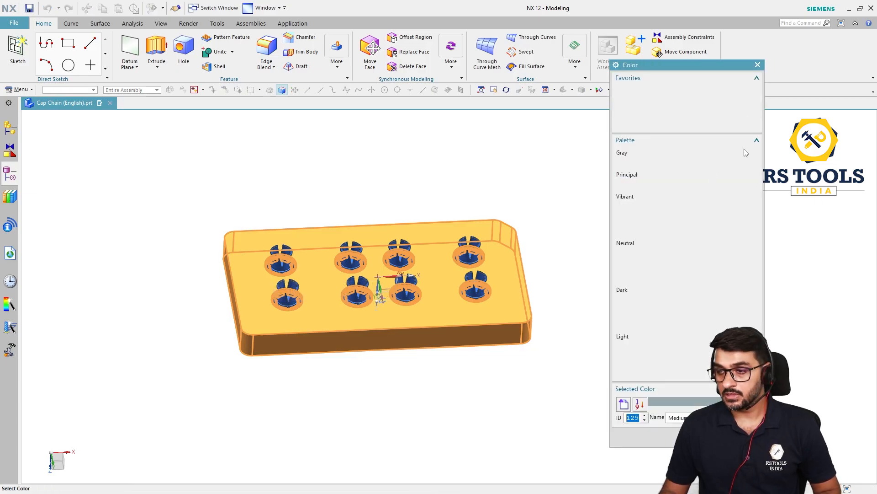
{"action": "left_click", "coordinate": [675, 326]}
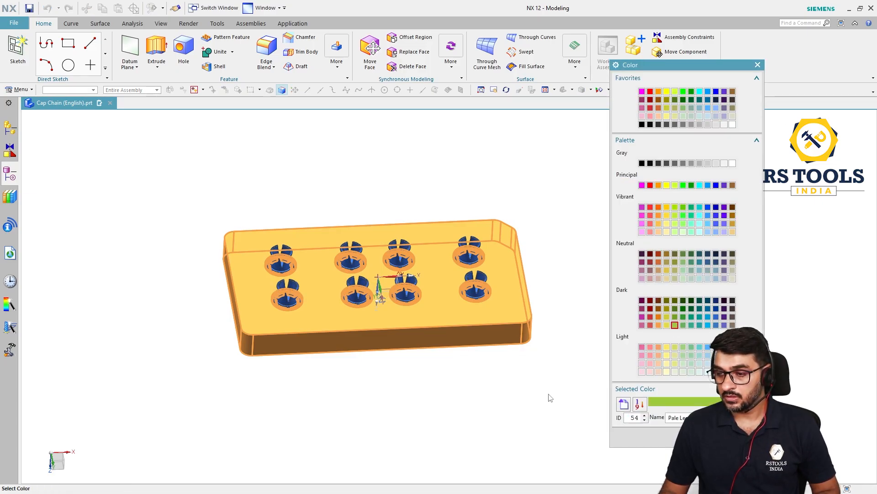
{"action": "middle_click", "coordinate": [550, 398]}
{"action": "middle_click", "coordinate": [550, 397]}
{"action": "mouse_move", "coordinate": [588, 347]}
{"action": "middle_mouse_down"}
{"action": "mouse_move", "coordinate": [609, 380]}
{"action": "mouse_move", "coordinate": [584, 384]}
{"action": "mouse_move", "coordinate": [593, 335]}
{"action": "mouse_move", "coordinate": [588, 347]}
{"action": "middle_mouse_up"}
Move the block body to layer 3 through its object display settings.
{"action": "left_click", "coordinate": [506, 329]}
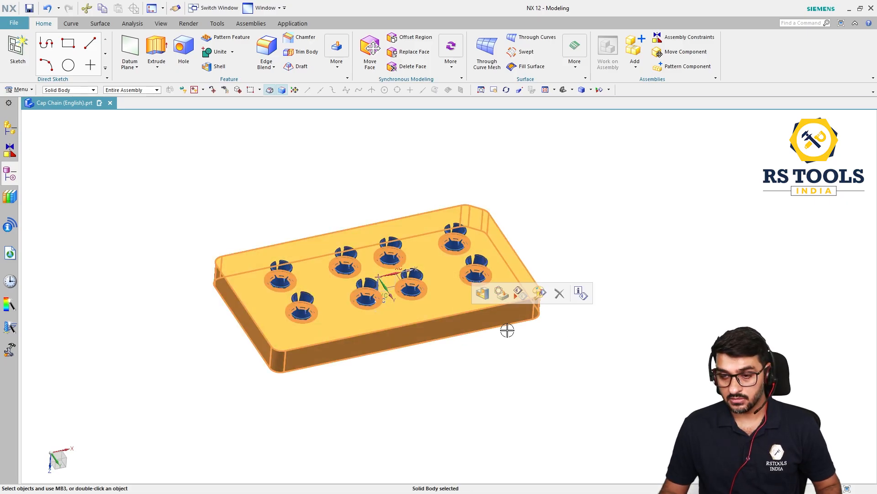
{"action": "key", "text": "ctrl+j"}
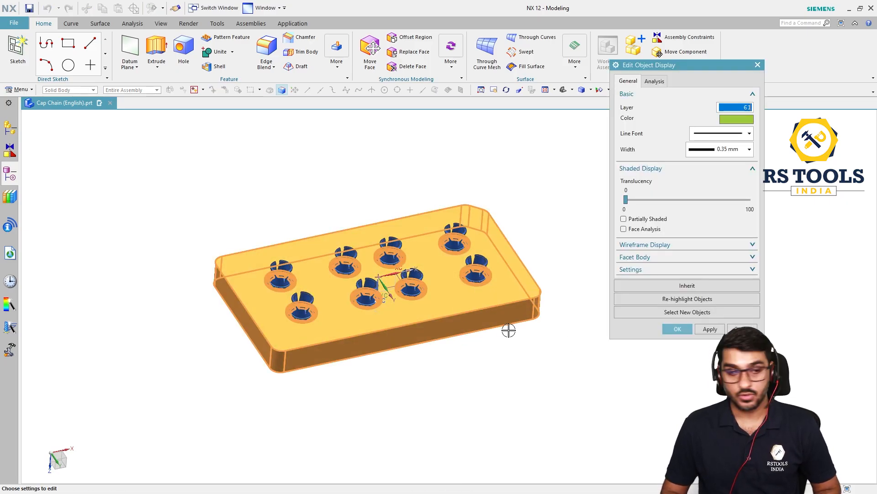
{"action": "type", "text": "3"}
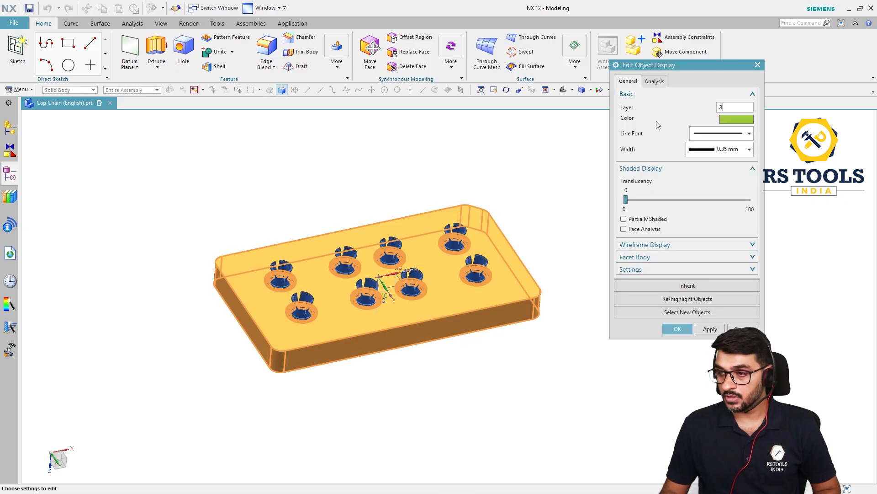
{"action": "left_click", "coordinate": [677, 329]}
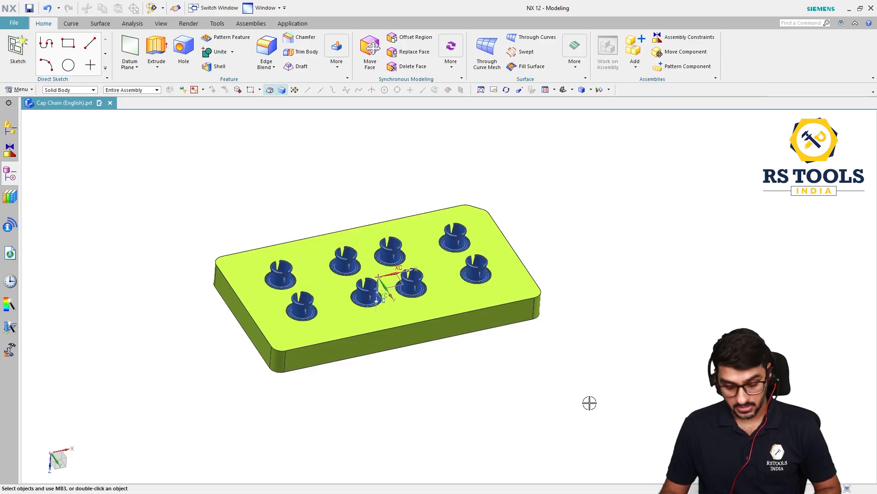
Name layer 3's category CAVITY INSERT and toggle the layer's visibility off and on to check its contents.
{"action": "key", "text": "ctrl+l"}
{"action": "left_click", "coordinate": [647, 227]}
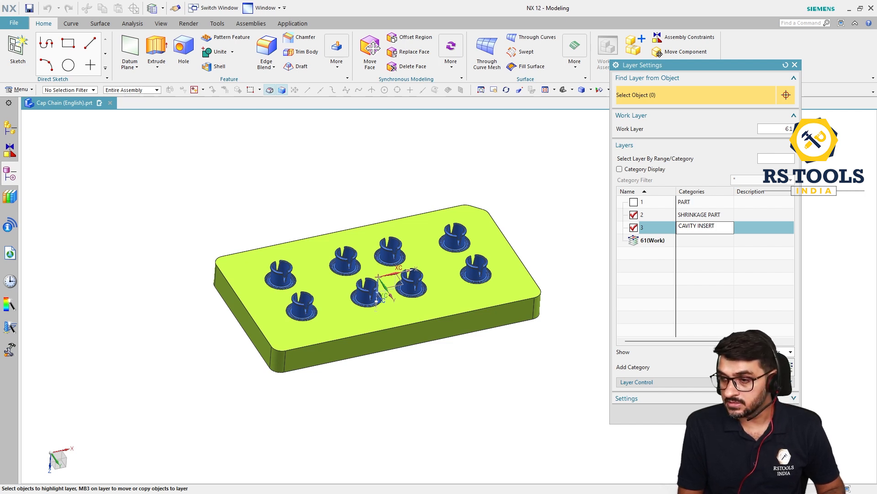
{"action": "key", "text": "Return"}
{"action": "left_click", "coordinate": [634, 228]}
{"action": "left_click", "coordinate": [634, 227]}
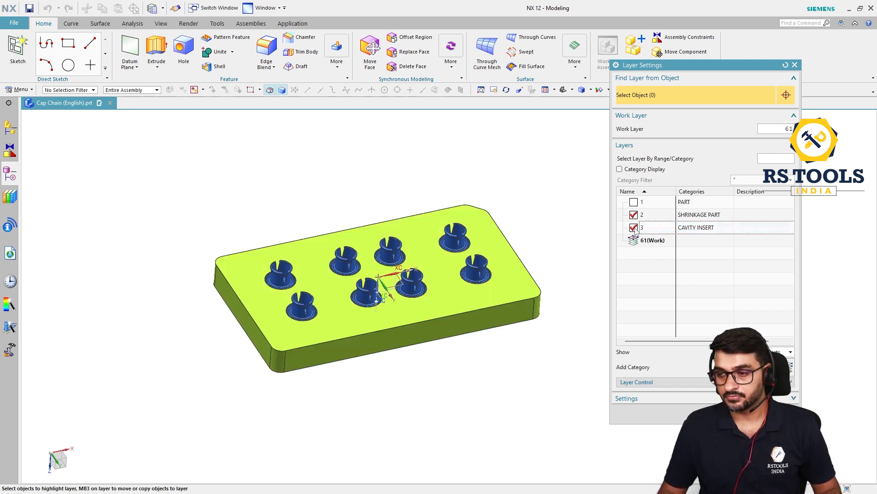
Toggle the CAVITY INSERT layer off and on, and inspect the block and caps from the underside and in a straight front view.
{"action": "left_click", "coordinate": [634, 227]}
{"action": "left_click", "coordinate": [635, 227]}
{"action": "middle_click", "coordinate": [521, 365]}
{"action": "middle_click_drag", "start_coordinate": [551, 350], "coordinate": [678, 364]}
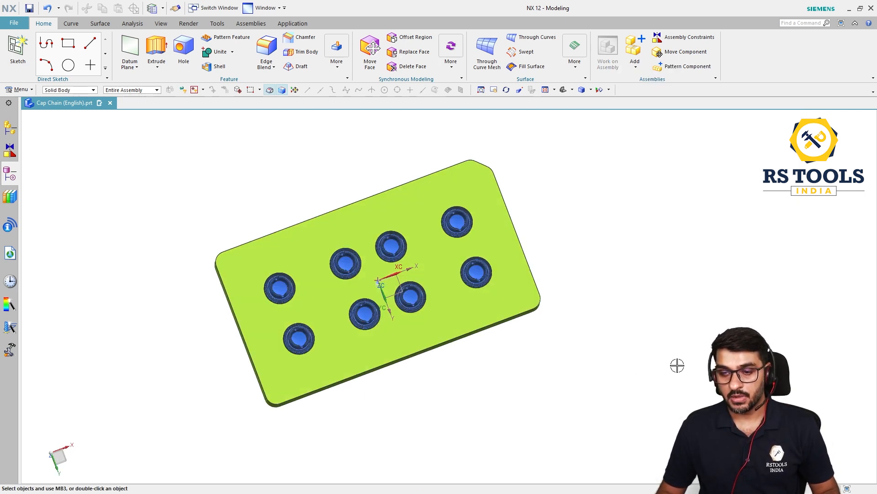
{"action": "key", "text": "F8"}
{"action": "middle_click_drag", "start_coordinate": [329, 265], "coordinate": [445, 335]}
{"action": "key", "text": "F8"}
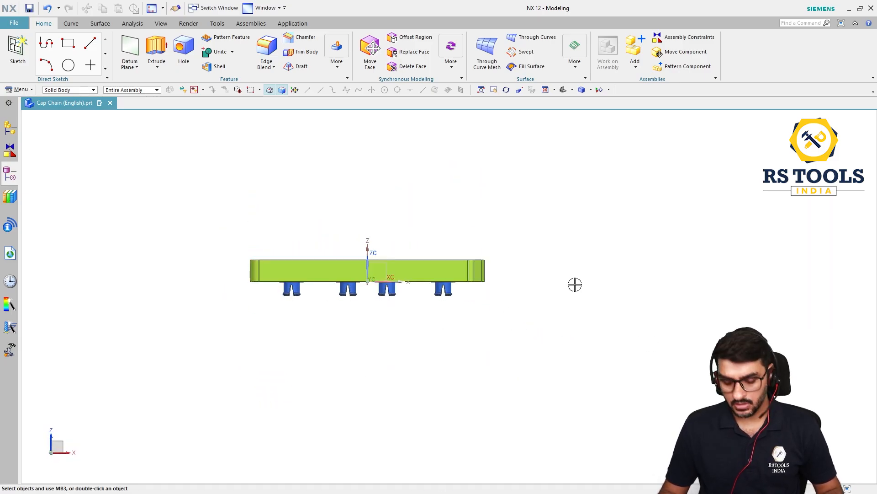
Hide the CAVITY INSERT layer so only the caps remain, and examine their orange upper faces and blue undersides.
{"action": "key", "text": "ctrl+l"}
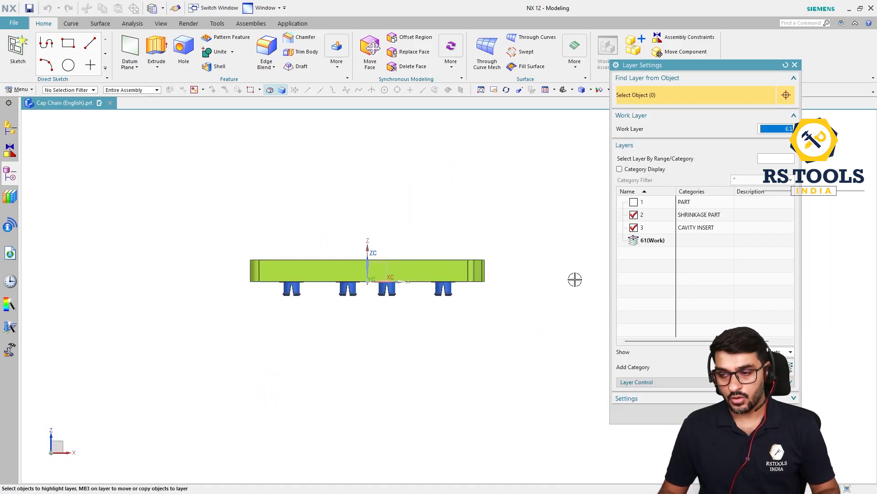
{"action": "left_click", "coordinate": [634, 227]}
{"action": "middle_click_drag", "start_coordinate": [509, 282], "coordinate": [460, 345]}
{"action": "scroll", "coordinate": [490, 304], "scroll_direction": "up", "scroll_amount": 3}
{"action": "middle_click", "coordinate": [501, 344]}
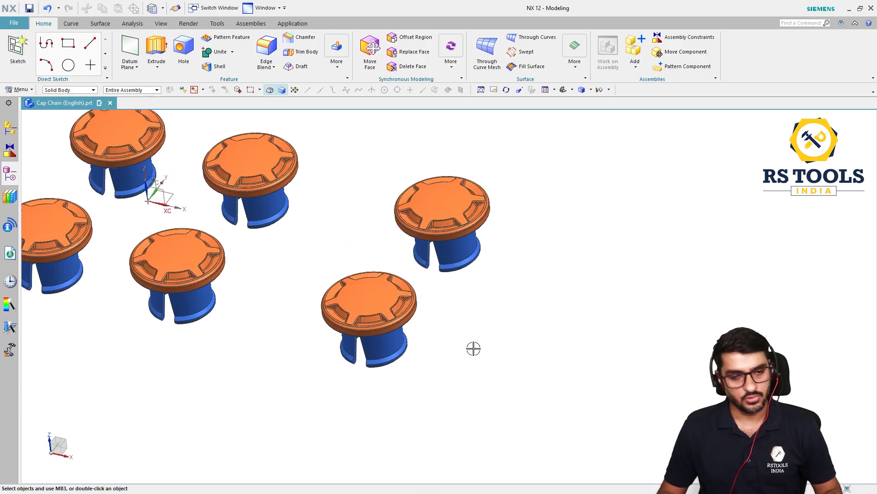
{"action": "middle_click_drag", "start_coordinate": [442, 280], "coordinate": [447, 322]}
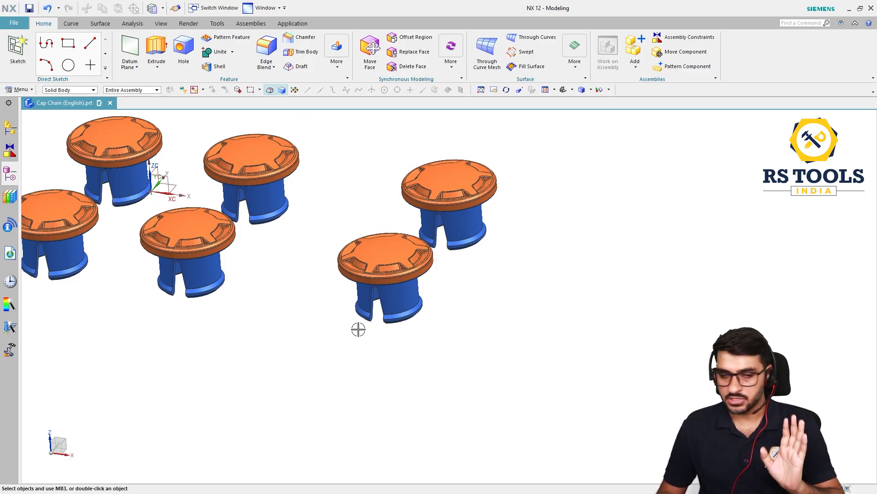
{"action": "scroll", "coordinate": [323, 312], "scroll_direction": "down", "scroll_amount": 3}
{"action": "middle_click_drag", "start_coordinate": [345, 355], "coordinate": [382, 270]}
{"action": "scroll", "coordinate": [388, 223], "scroll_direction": "up", "scroll_amount": 5}
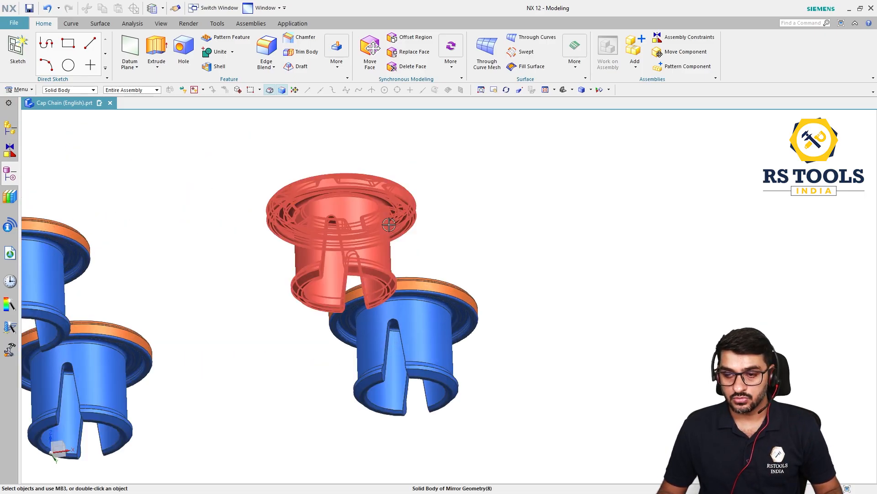
{"action": "scroll", "coordinate": [441, 226], "scroll_direction": "down", "scroll_amount": 4}
{"action": "middle_click_drag", "start_coordinate": [480, 222], "coordinate": [423, 351]}
Start Offset Surface and set a colour filter for face selection, inheriting the blue from a cap's stem face.
{"action": "left_click", "coordinate": [337, 55]}
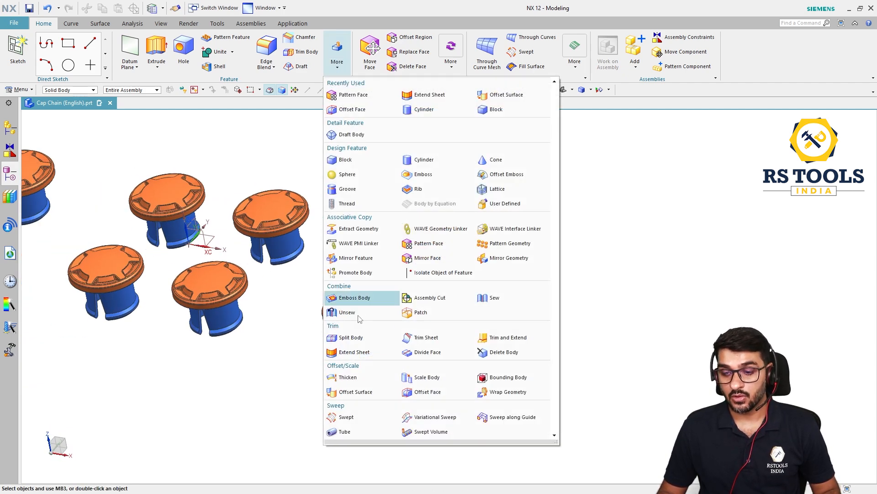
{"action": "left_click", "coordinate": [348, 389]}
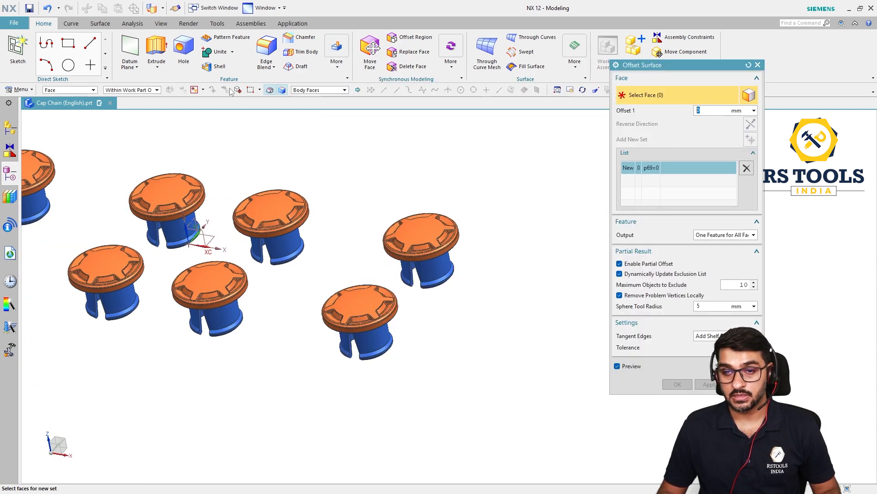
{"action": "left_click", "coordinate": [203, 90]}
{"action": "left_click", "coordinate": [216, 114]}
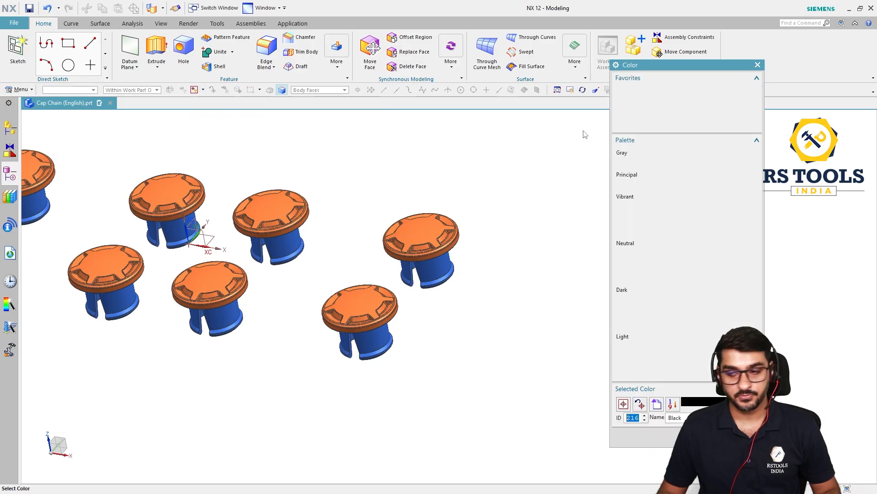
{"action": "left_click_drag", "start_coordinate": [674, 65], "coordinate": [583, 28]}
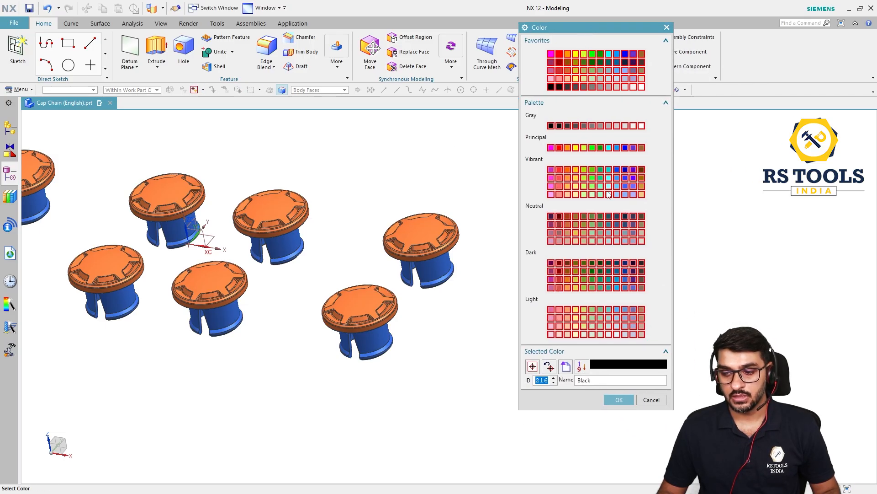
{"action": "left_click", "coordinate": [568, 369]}
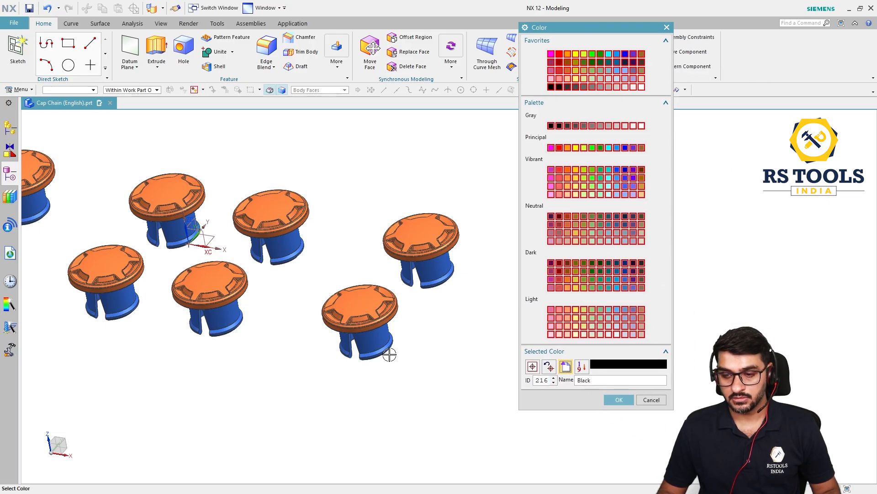
{"action": "scroll", "coordinate": [389, 354], "scroll_direction": "up", "scroll_amount": 3}
{"action": "left_click", "coordinate": [375, 337]}
{"action": "middle_click", "coordinate": [459, 397]}
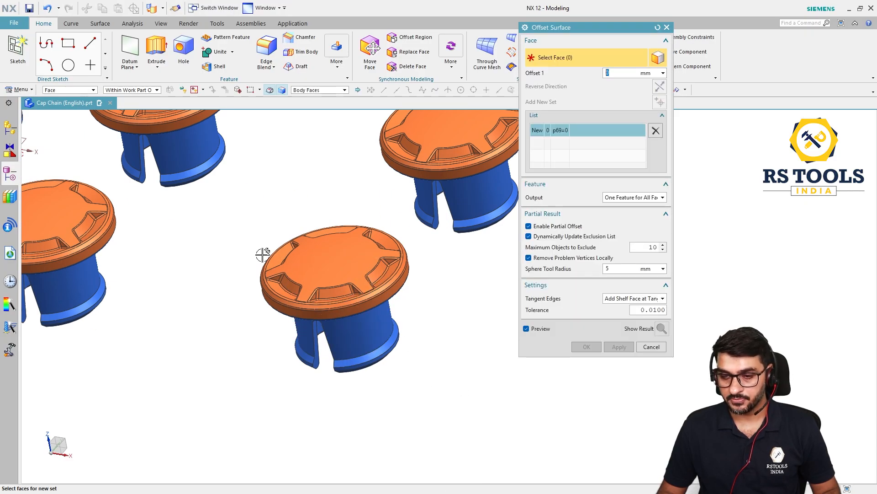
Offset all blue core-side faces of the cap nearest the chamfered corner by 0 mm as one feature.
{"action": "left_click_drag", "start_coordinate": [216, 192], "coordinate": [411, 416]}
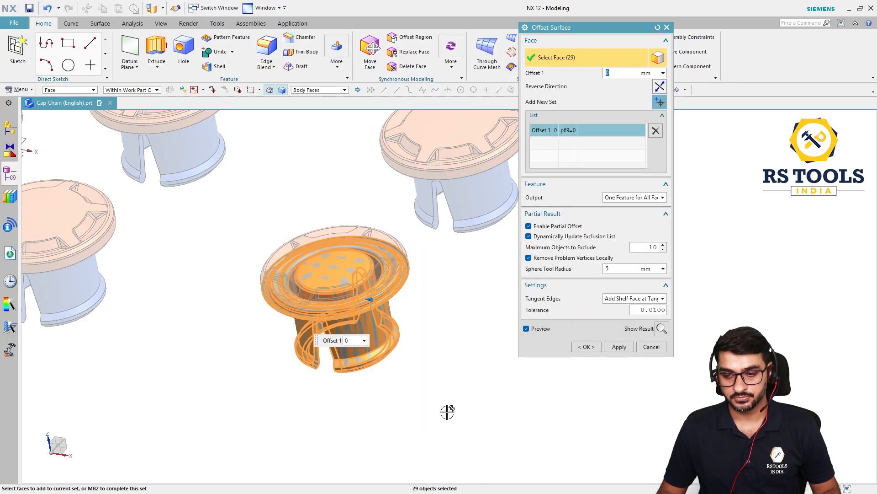
{"action": "left_click", "coordinate": [587, 347]}
{"action": "key", "text": "ctrl+alt+f"}
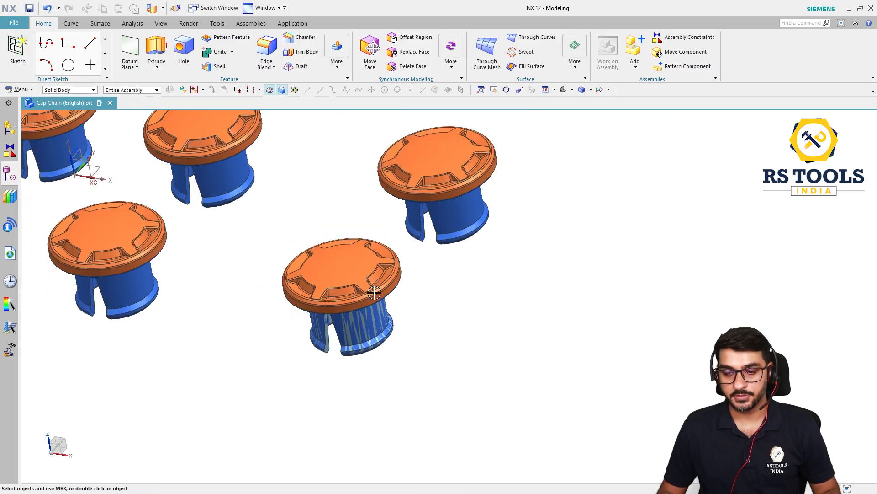
Hide the SHRINKAGE PART layer and inspect the isolated copy of the cap's core-side surfaces.
{"action": "key", "text": "ctrl+l"}
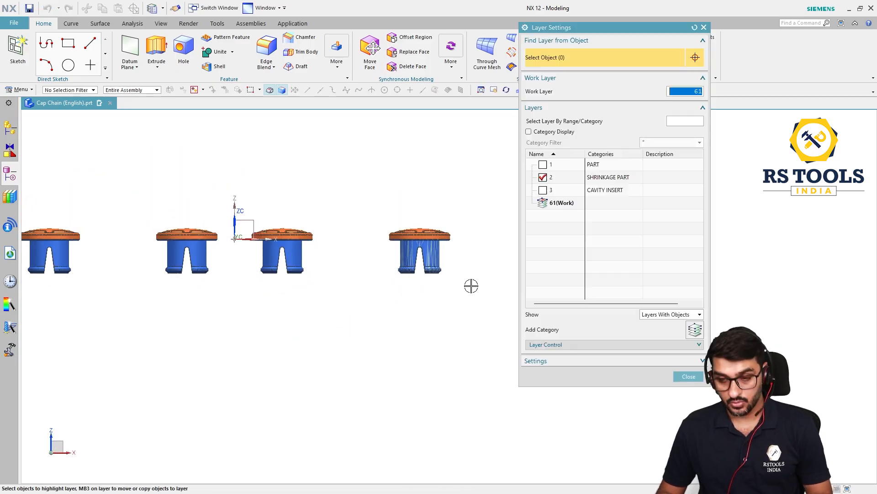
{"action": "left_click", "coordinate": [543, 177]}
{"action": "scroll", "coordinate": [495, 310], "scroll_direction": "down", "scroll_amount": 3}
{"action": "middle_click_drag", "start_coordinate": [489, 293], "coordinate": [462, 300]}
{"action": "scroll", "coordinate": [465, 303], "scroll_direction": "up", "scroll_amount": 4}
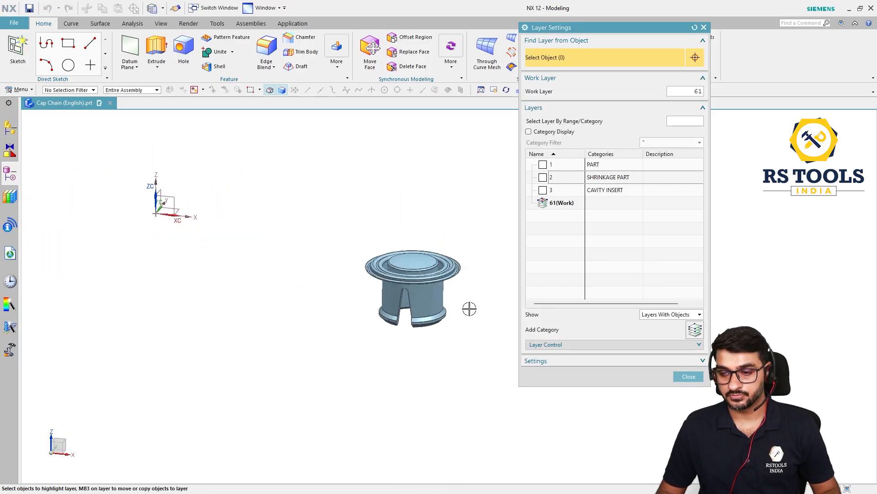
{"action": "middle_click", "coordinate": [470, 308]}
{"action": "scroll", "coordinate": [427, 272], "scroll_direction": "up", "scroll_amount": 5}
{"action": "scroll", "coordinate": [444, 273], "scroll_direction": "down", "scroll_amount": 3}
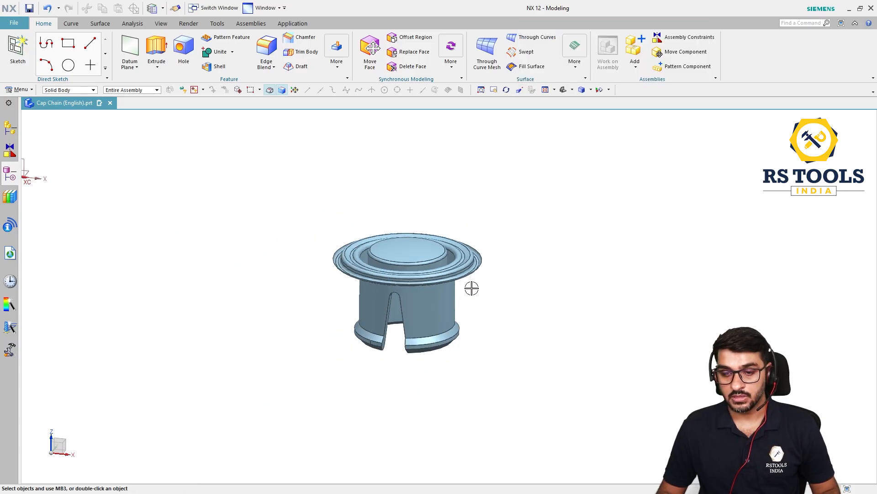
{"action": "middle_click_drag", "start_coordinate": [471, 288], "coordinate": [578, 226]}
{"action": "scroll", "coordinate": [375, 244], "scroll_direction": "down", "scroll_amount": 3}
{"action": "middle_click_drag", "start_coordinate": [375, 244], "coordinate": [406, 323]}
{"action": "scroll", "coordinate": [406, 323], "scroll_direction": "up", "scroll_amount": 4}
{"action": "scroll", "coordinate": [411, 345], "scroll_direction": "down", "scroll_amount": 3}
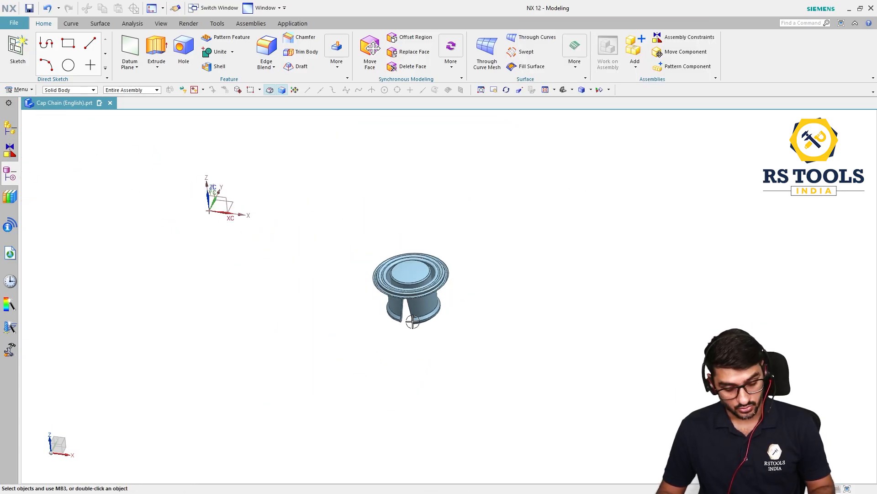
{"action": "key", "text": "ctrl+shift+k"}
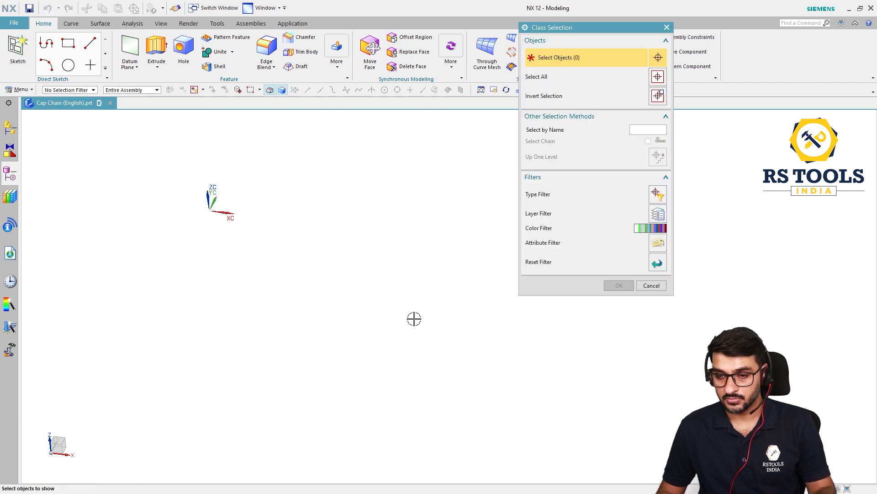
{"action": "left_click", "coordinate": [412, 306]}
{"action": "middle_click", "coordinate": [413, 307]}
Make the SHRINKAGE PART layer visible and view the caps together with the offset surface.
{"action": "key", "text": "ctrl+l"}
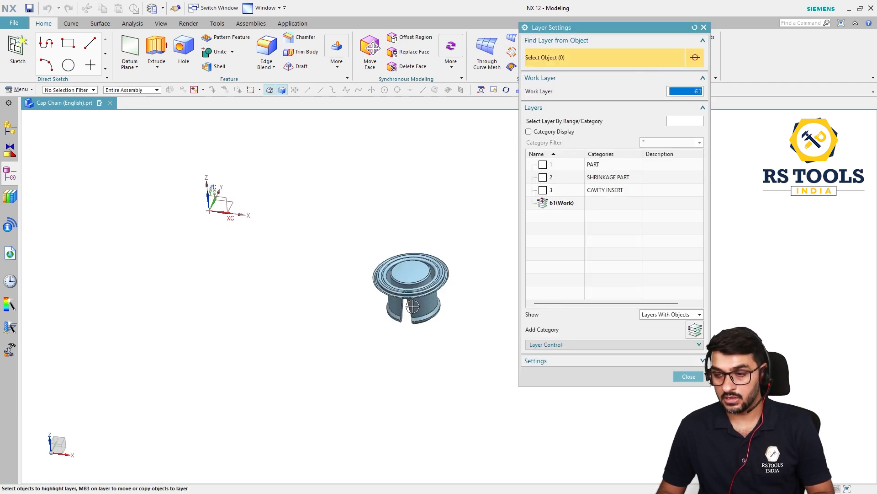
{"action": "left_click", "coordinate": [542, 178]}
{"action": "middle_click", "coordinate": [473, 251]}
{"action": "middle_click_drag", "start_coordinate": [473, 251], "coordinate": [467, 323]}
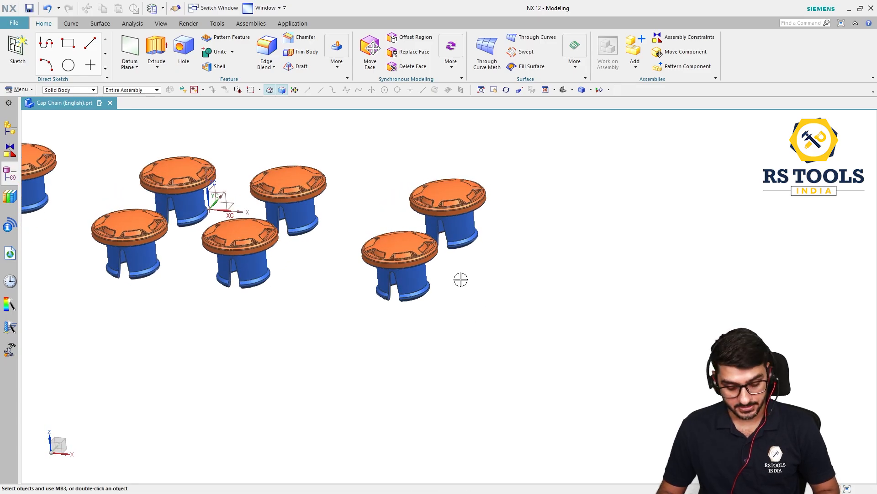
{"action": "key", "text": "Home"}
Hide the SHRINKAGE PART layer, show the CAVITY INSERT layer, and turn the block to its cavity side.
{"action": "key", "text": "ctrl+l"}
{"action": "left_click", "coordinate": [542, 178]}
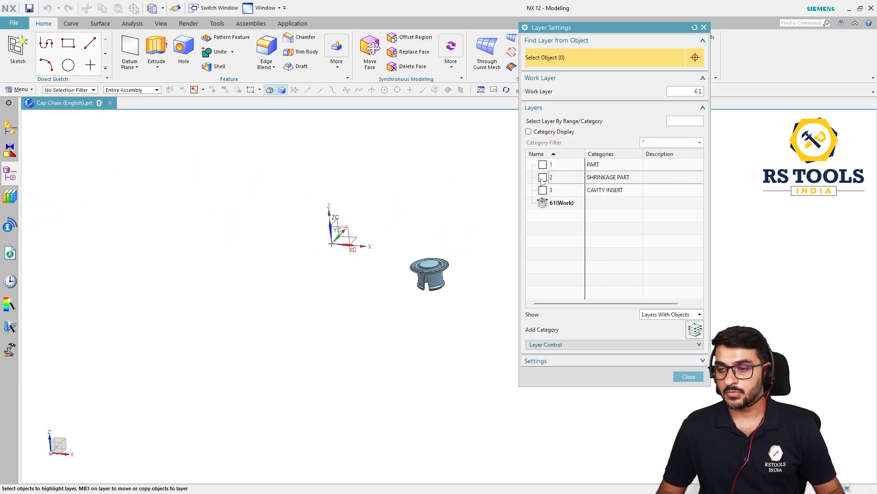
{"action": "left_click", "coordinate": [543, 190]}
{"action": "middle_click", "coordinate": [409, 199]}
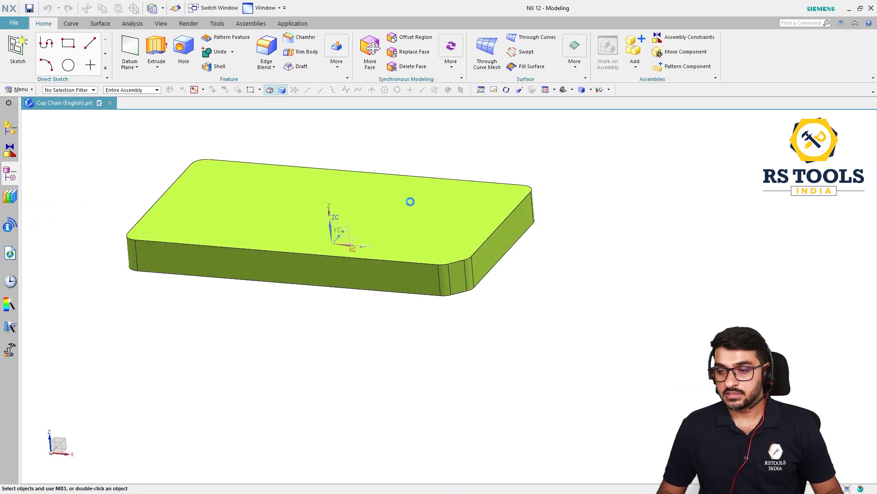
{"action": "middle_click_drag", "start_coordinate": [410, 200], "coordinate": [326, 209]}
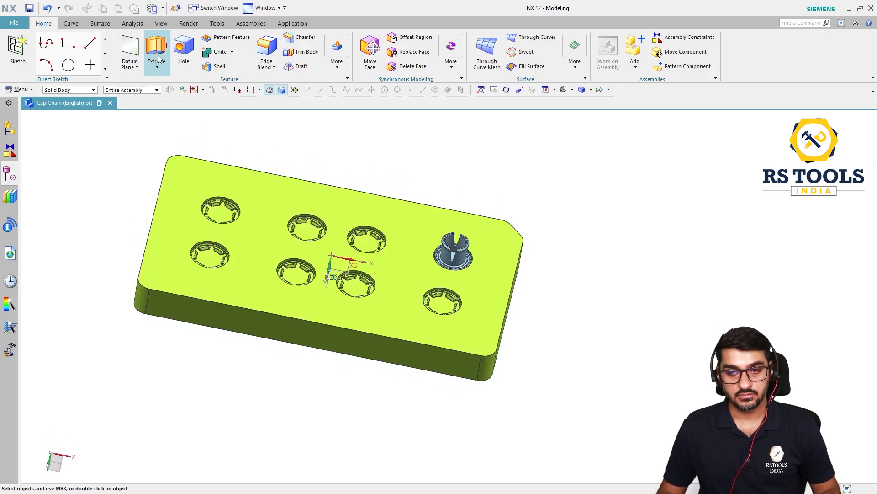
Start an Extrude using the full tangent edge loop around the block's cavity-side face as the section, with no Boolean.
{"action": "left_click", "coordinate": [157, 50]}
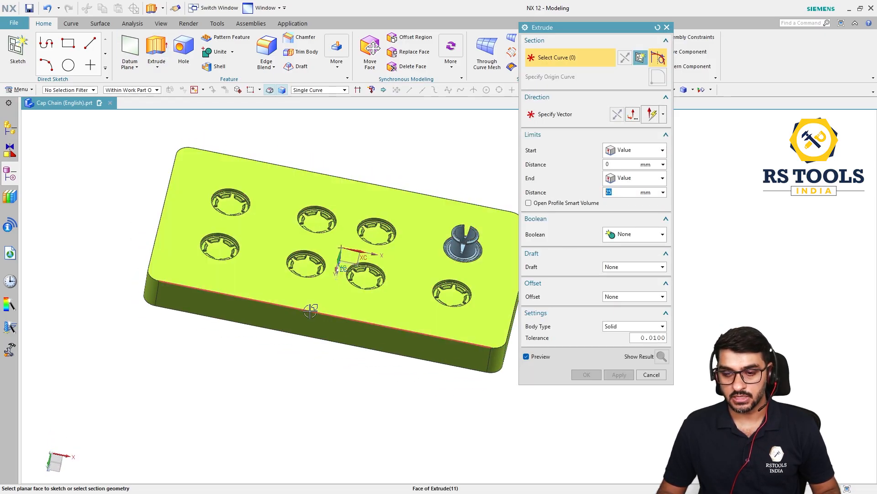
{"action": "left_click", "coordinate": [311, 311]}
{"action": "left_click", "coordinate": [310, 90]}
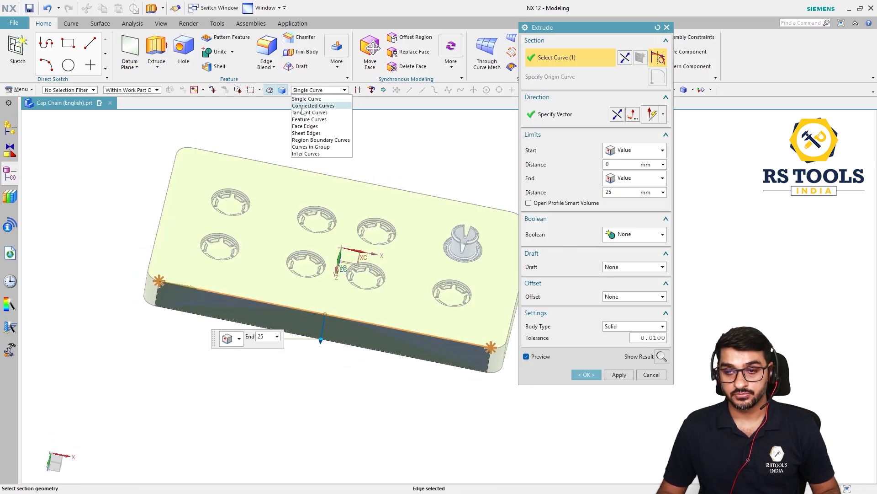
{"action": "left_click", "coordinate": [311, 111]}
{"action": "left_click", "coordinate": [327, 309]}
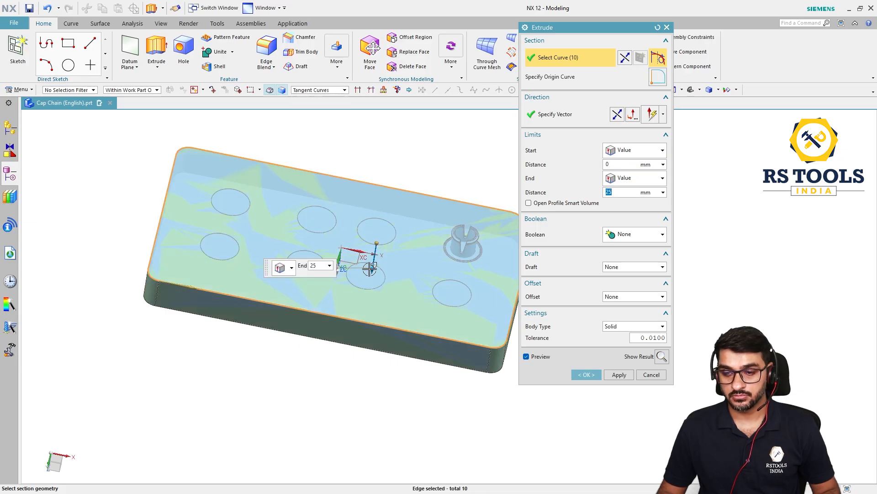
{"action": "middle_click_drag", "start_coordinate": [369, 270], "coordinate": [296, 225]}
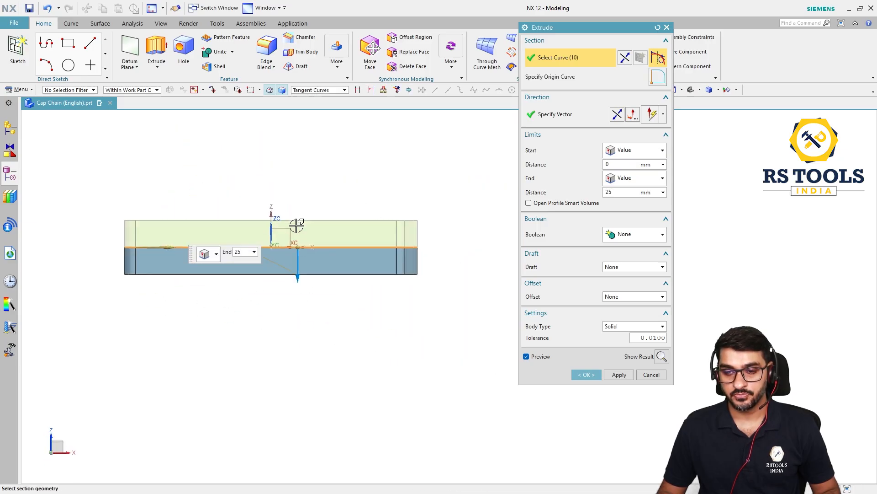
Switch to wireframe display and extrude the edge loop 50 mm away from the cavity block as a separate solid.
{"action": "right_click", "coordinate": [346, 152]}
{"action": "left_click", "coordinate": [498, 360]}
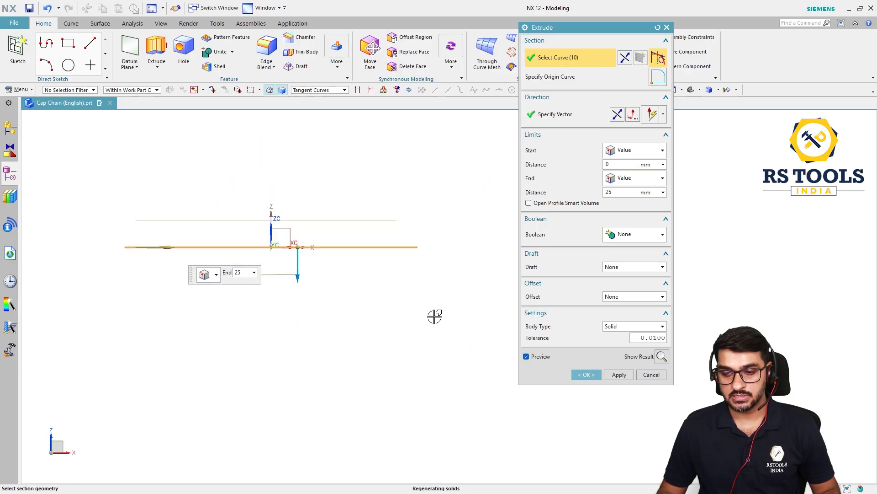
{"action": "left_click_drag", "start_coordinate": [298, 290], "coordinate": [288, 268]}
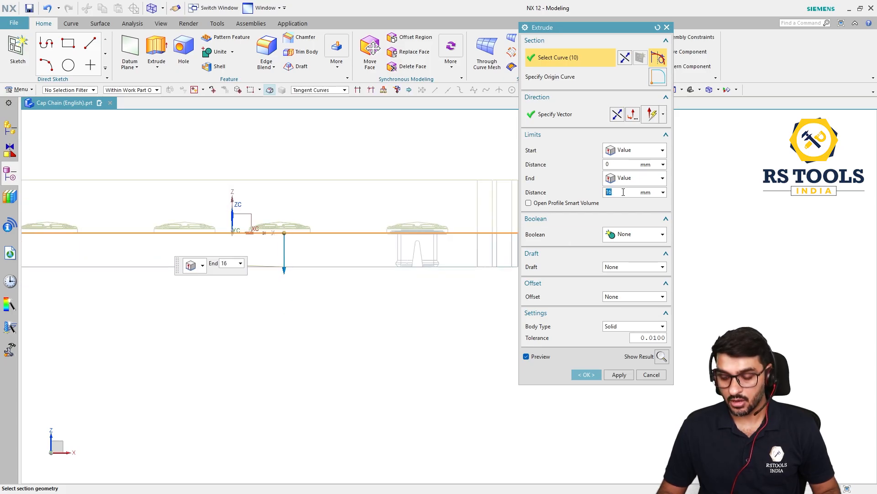
{"action": "type", "text": "40"}
{"action": "key", "text": "Return"}
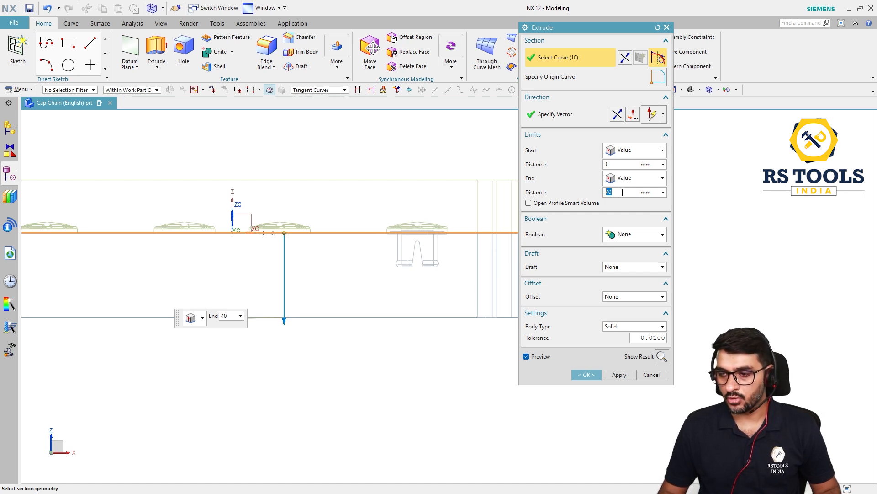
{"action": "type", "text": "50"}
{"action": "key", "text": "Return"}
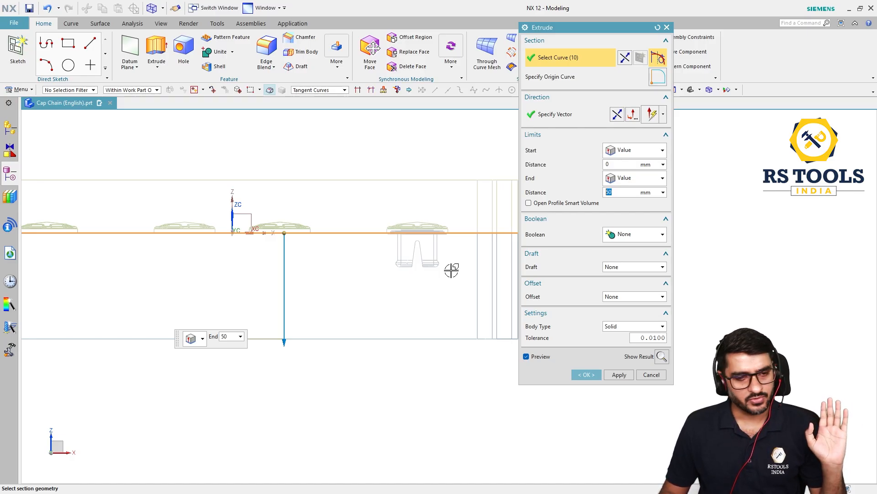
{"action": "key", "text": "Home"}
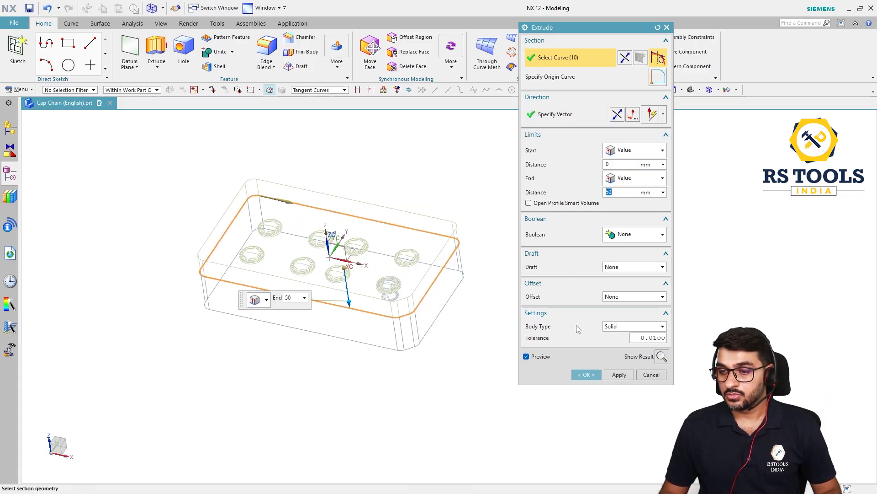
{"action": "left_click", "coordinate": [586, 374]}
Hide the CAVITY INSERT layer and return to shaded display to view the new block with the offset surface.
{"action": "key", "text": "ctrl+l"}
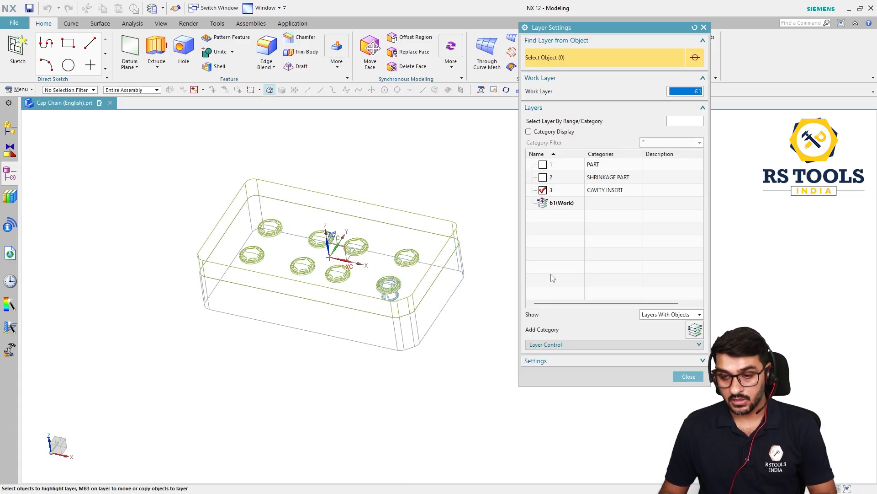
{"action": "left_click", "coordinate": [543, 190]}
{"action": "right_click_drag", "start_coordinate": [439, 362], "coordinate": [495, 294]}
{"action": "middle_click_drag", "start_coordinate": [495, 294], "coordinate": [476, 307]}
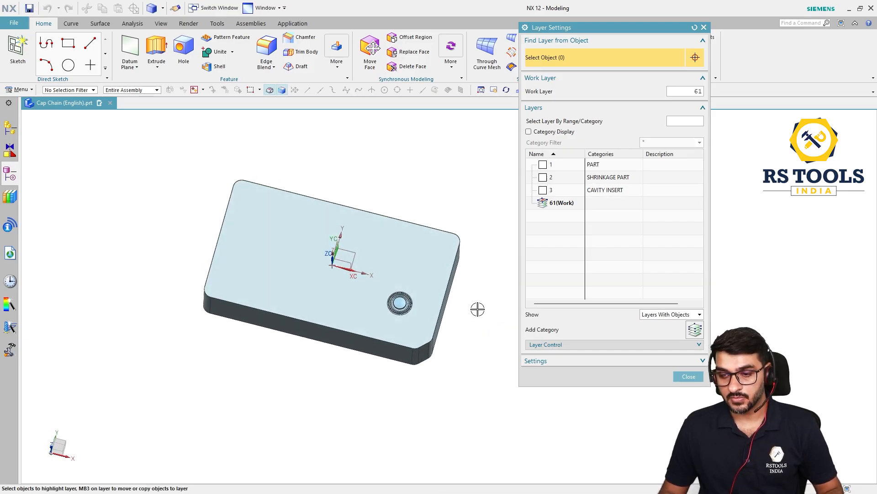
Patch the core-side sheet body into the new core block, making a hole in the solid target.
{"action": "scroll", "coordinate": [471, 324], "scroll_direction": "up", "scroll_amount": 4}
{"action": "key", "text": "ctrl+alt+t"}
{"action": "middle_click_drag", "start_coordinate": [456, 359], "coordinate": [454, 314]}
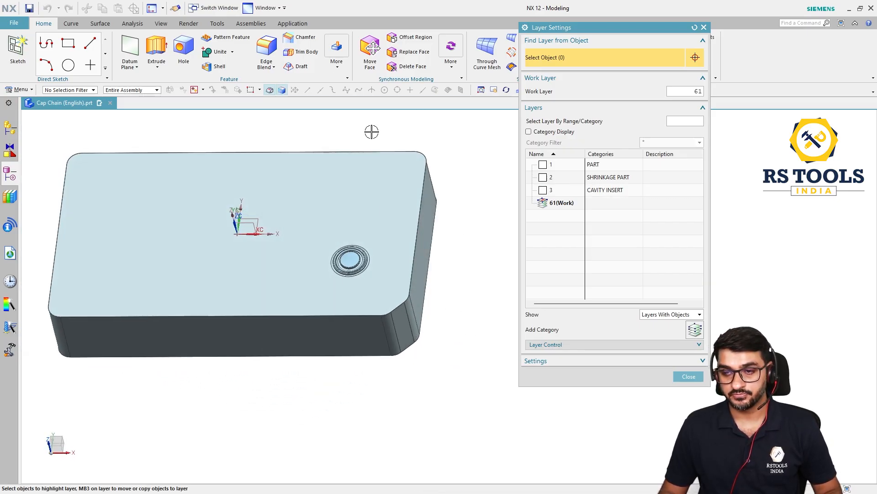
{"action": "left_click", "coordinate": [101, 23]}
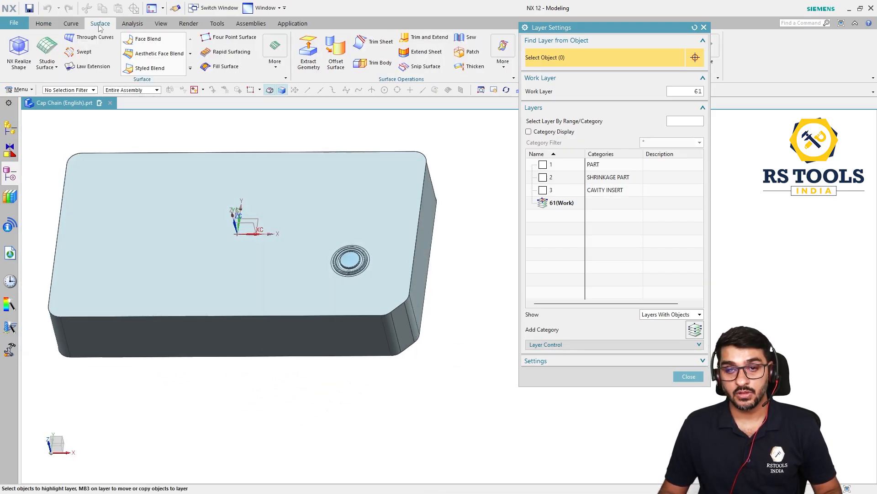
{"action": "left_click", "coordinate": [471, 52]}
{"action": "left_click", "coordinate": [368, 194]}
{"action": "left_click", "coordinate": [350, 261]}
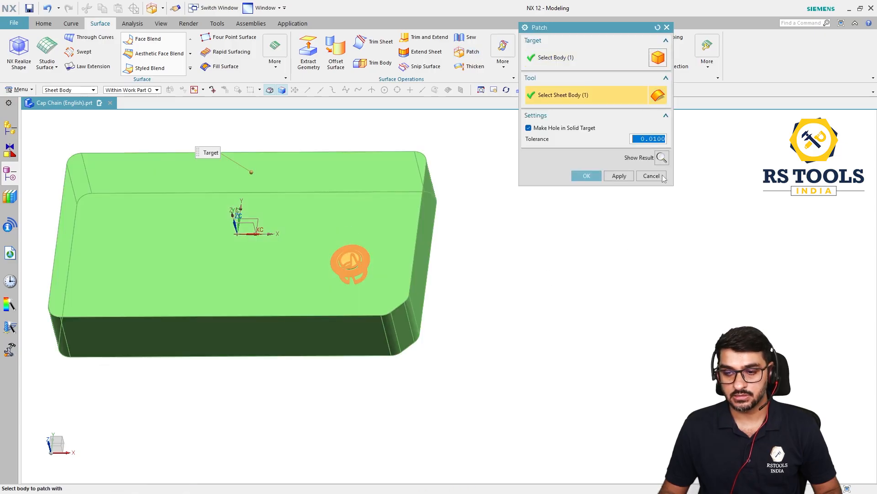
{"action": "left_click", "coordinate": [661, 157]}
{"action": "scroll", "coordinate": [334, 245], "scroll_direction": "up", "scroll_amount": 5}
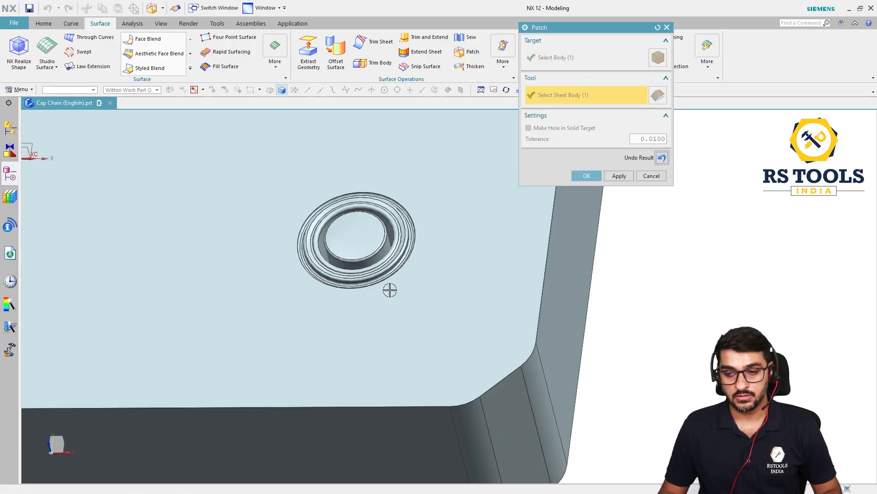
{"action": "key", "text": "F8"}
{"action": "scroll", "coordinate": [392, 281], "scroll_direction": "down", "scroll_amount": 3}
{"action": "middle_click", "coordinate": [586, 308]}
{"action": "scroll", "coordinate": [549, 314], "scroll_direction": "up", "scroll_amount": 2}
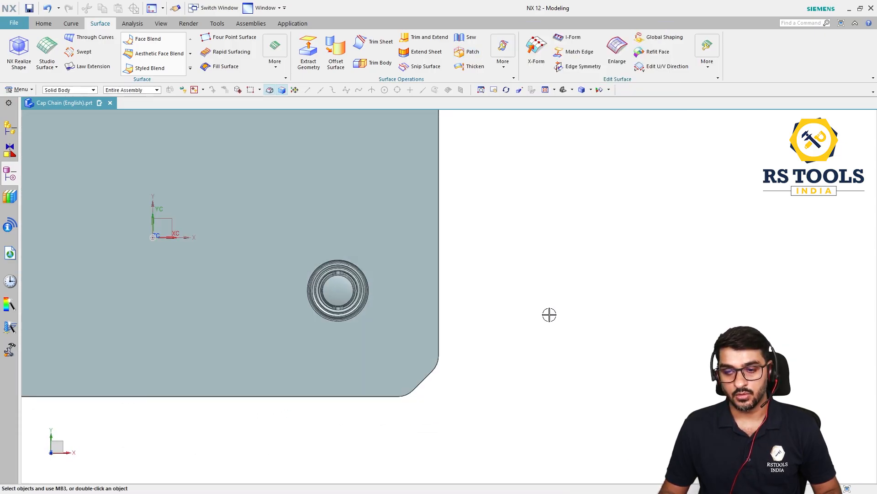
Start a Pattern Face with General layout on all faces of the patched core detail, viewed from the top.
{"action": "scroll", "coordinate": [515, 304], "scroll_direction": "down", "scroll_amount": 2}
{"action": "middle_click_drag", "start_coordinate": [445, 259], "coordinate": [407, 241]}
{"action": "left_click", "coordinate": [275, 50]}
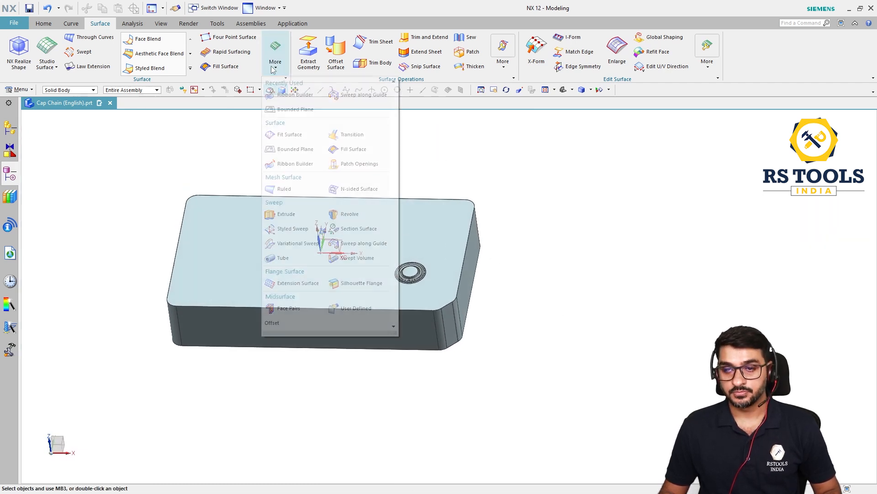
{"action": "left_click", "coordinate": [81, 26]}
{"action": "left_click", "coordinate": [44, 24]}
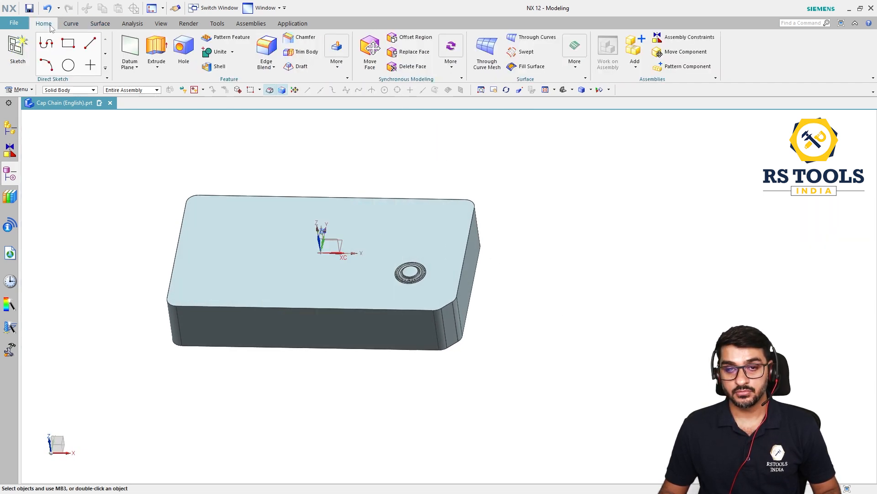
{"action": "left_click", "coordinate": [337, 51]}
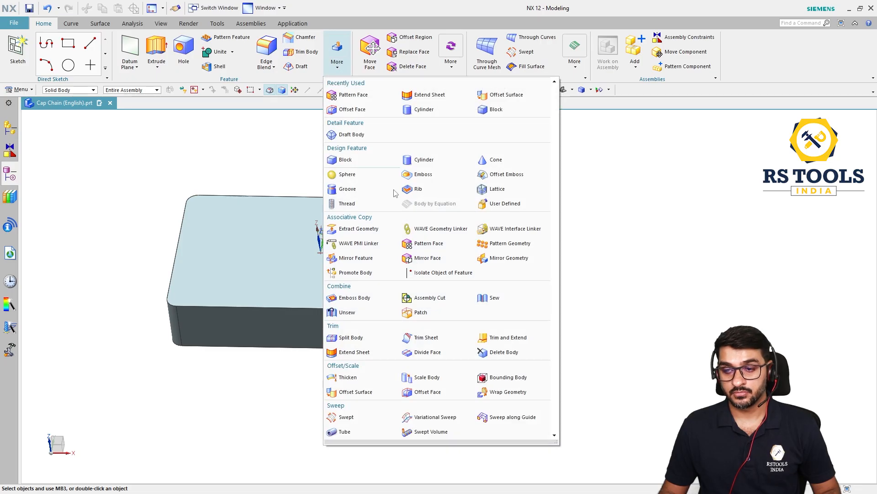
{"action": "left_click", "coordinate": [439, 245]}
{"action": "key", "text": "ctrl+alt+t"}
{"action": "scroll", "coordinate": [384, 302], "scroll_direction": "up", "scroll_amount": 3}
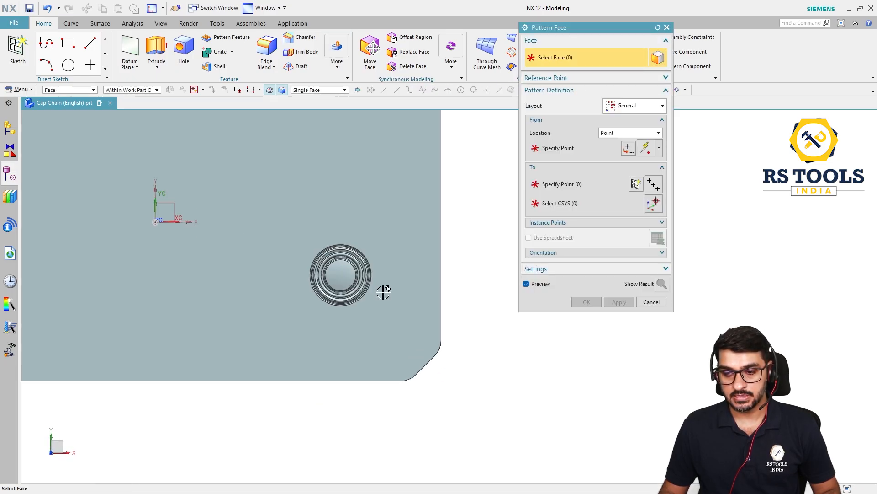
{"action": "left_click_drag", "start_coordinate": [404, 213], "coordinate": [292, 302]}
{"action": "scroll", "coordinate": [491, 393], "scroll_direction": "down", "scroll_amount": 3}
{"action": "key", "text": "Home"}
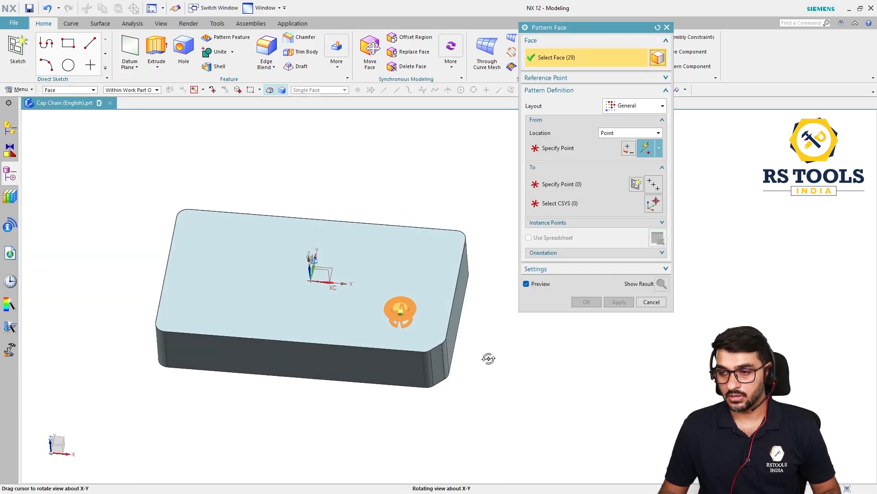
{"action": "middle_click", "coordinate": [615, 245]}
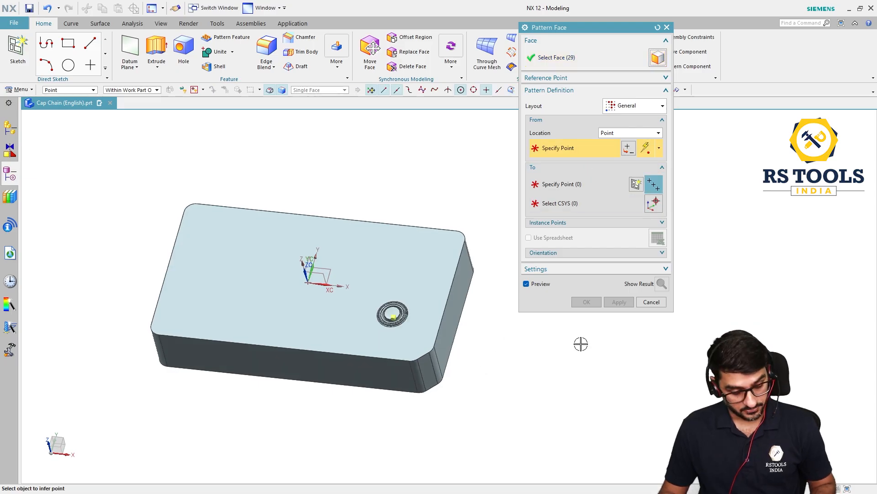
Show the SHRINKAGE PART layer so its caps can supply reference points for the face pattern.
{"action": "key", "text": "ctrl+l"}
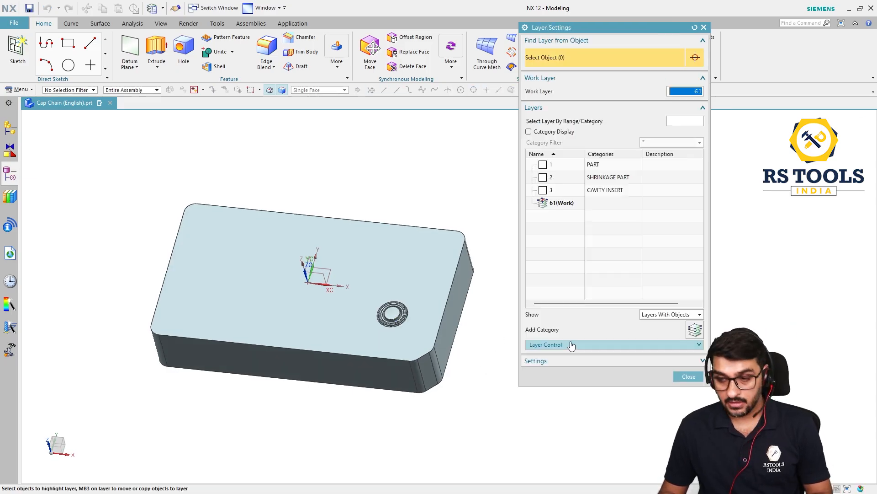
{"action": "left_click", "coordinate": [543, 177]}
{"action": "middle_click", "coordinate": [547, 183]}
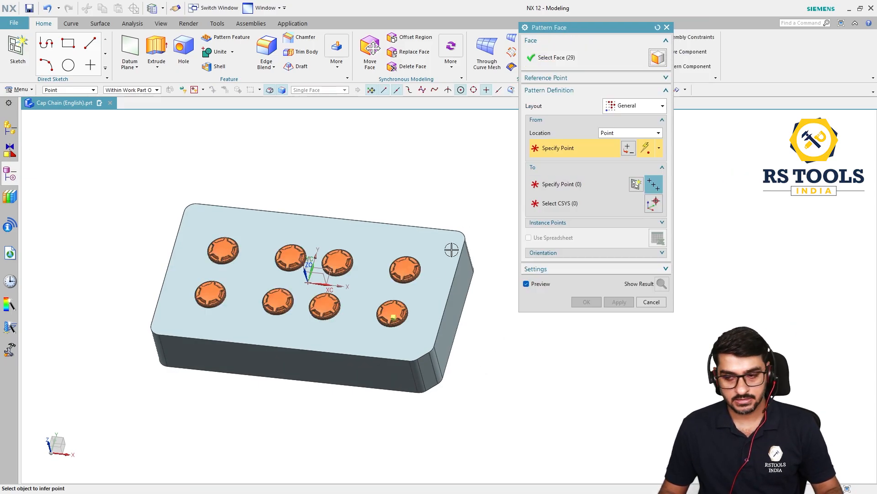
Specify the pattern's start point at the arc centre of a recess edge on the cap over the patched core detail.
{"action": "scroll", "coordinate": [393, 310], "scroll_direction": "up", "scroll_amount": 4}
{"action": "middle_click_drag", "start_coordinate": [388, 317], "coordinate": [539, 374]}
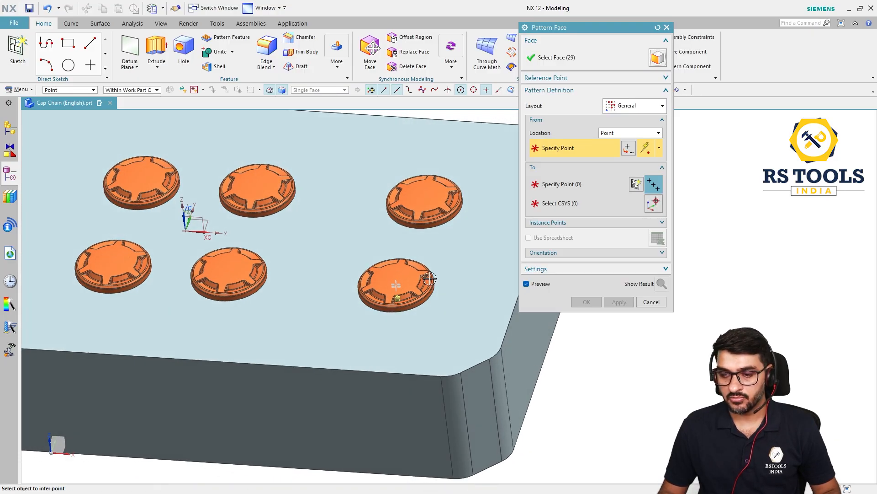
{"action": "scroll", "coordinate": [291, 245], "scroll_direction": "up", "scroll_amount": 5}
{"action": "scroll", "coordinate": [294, 313], "scroll_direction": "up", "scroll_amount": 3}
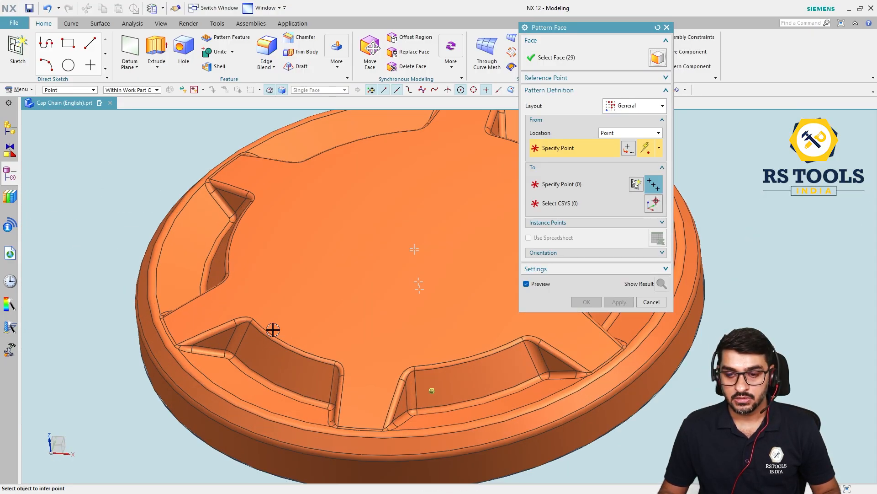
{"action": "scroll", "coordinate": [226, 304], "scroll_direction": "down", "scroll_amount": 5}
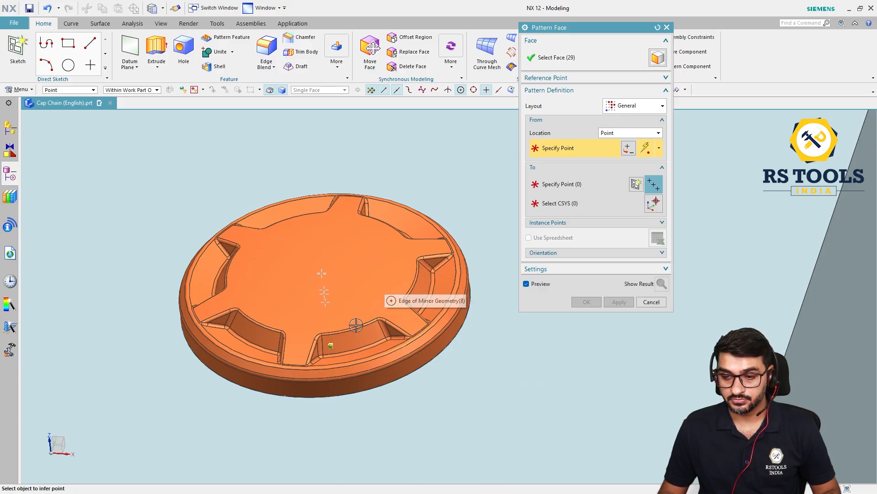
{"action": "scroll", "coordinate": [355, 358], "scroll_direction": "up", "scroll_amount": 3}
{"action": "scroll", "coordinate": [353, 371], "scroll_direction": "down", "scroll_amount": 3}
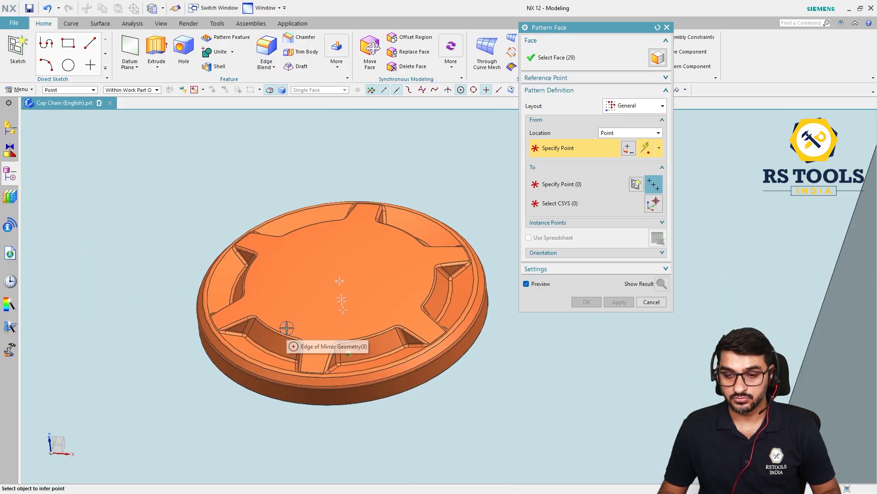
{"action": "scroll", "coordinate": [288, 329], "scroll_direction": "up", "scroll_amount": 5}
{"action": "left_click", "coordinate": [259, 333]}
Add the matching arc centres of the other three caps on the positive X half as pattern destination points.
{"action": "scroll", "coordinate": [294, 303], "scroll_direction": "down", "scroll_amount": 5}
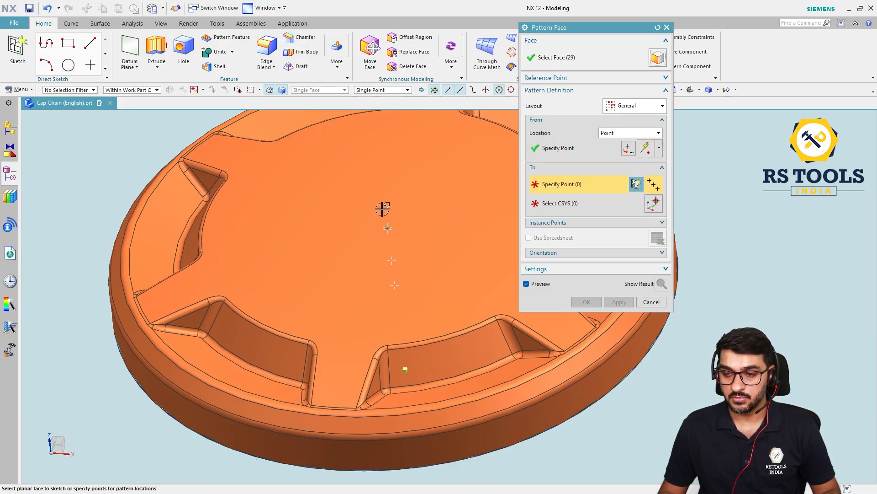
{"action": "scroll", "coordinate": [381, 238], "scroll_direction": "down", "scroll_amount": 4}
{"action": "scroll", "coordinate": [349, 353], "scroll_direction": "up", "scroll_amount": 6}
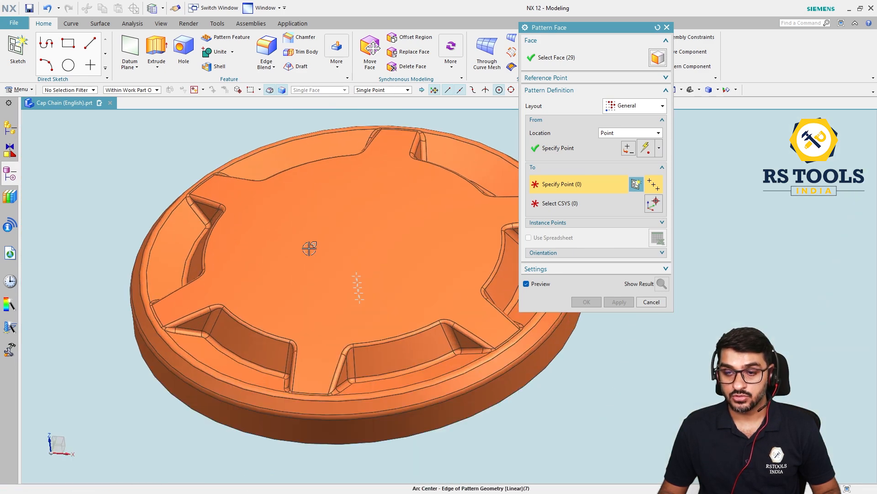
{"action": "left_click", "coordinate": [241, 364]}
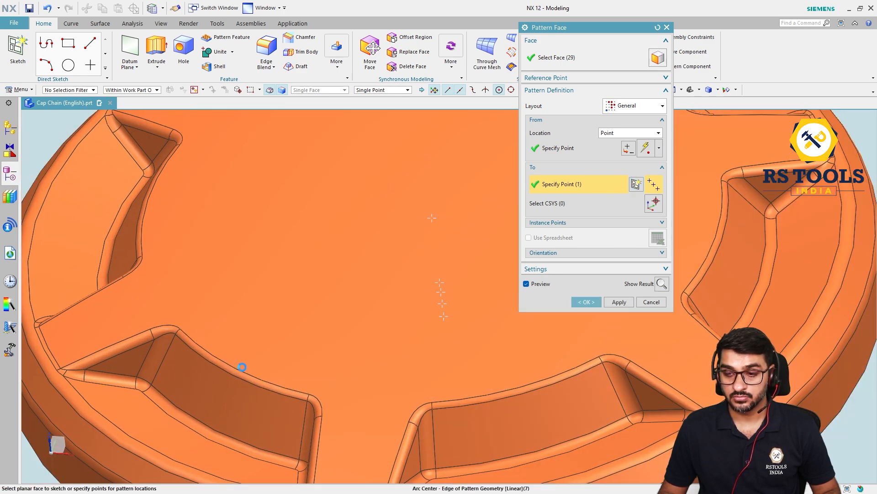
{"action": "scroll", "coordinate": [424, 317], "scroll_direction": "down", "scroll_amount": 6}
{"action": "scroll", "coordinate": [425, 317], "scroll_direction": "down", "scroll_amount": 3}
{"action": "scroll", "coordinate": [306, 308], "scroll_direction": "up", "scroll_amount": 6}
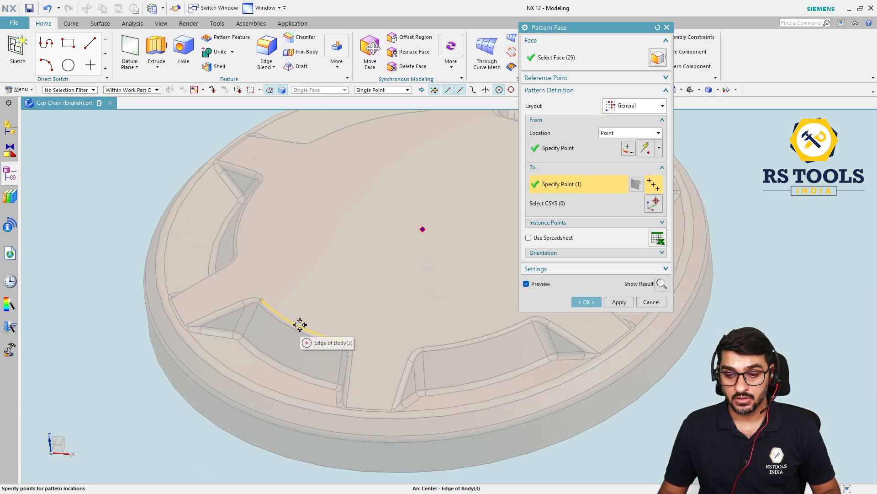
{"action": "left_click", "coordinate": [299, 323]}
{"action": "scroll", "coordinate": [374, 244], "scroll_direction": "down", "scroll_amount": 4}
{"action": "scroll", "coordinate": [288, 394], "scroll_direction": "up", "scroll_amount": 6}
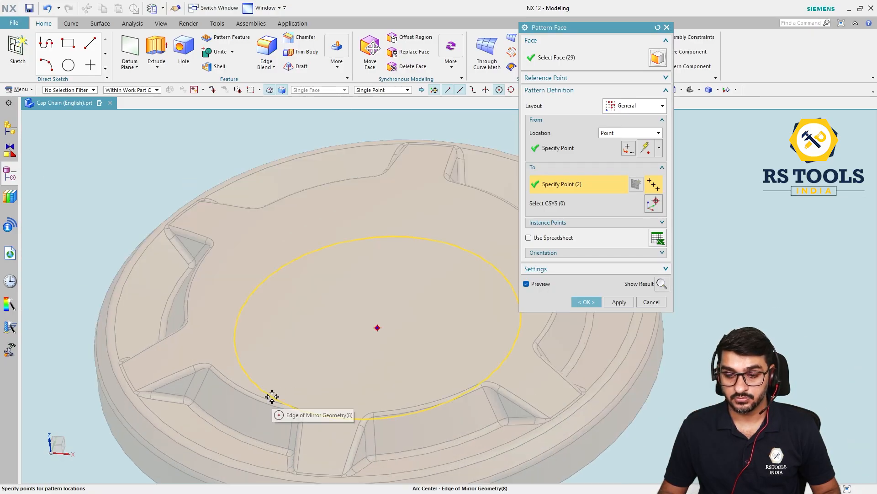
{"action": "left_click", "coordinate": [268, 397]}
Add the matching arc centres of the four caps on the negative X half as destinations and create the face pattern.
{"action": "scroll", "coordinate": [467, 268], "scroll_direction": "down", "scroll_amount": 5}
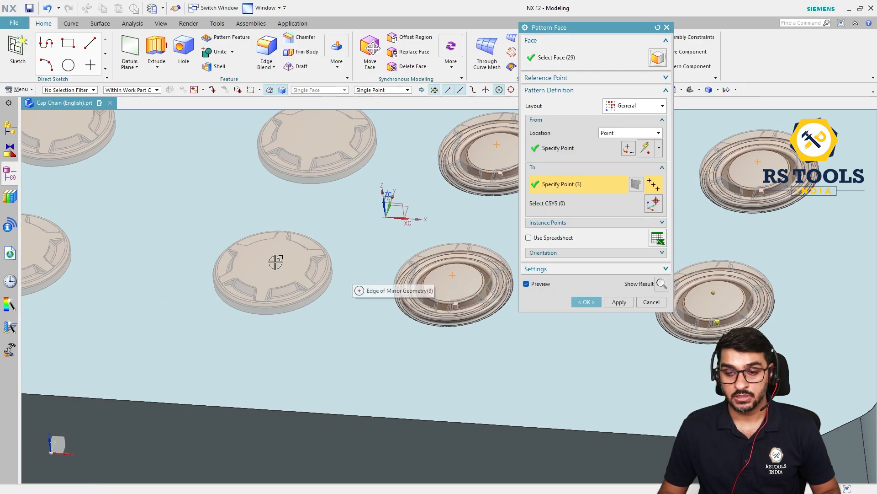
{"action": "scroll", "coordinate": [327, 317], "scroll_direction": "up", "scroll_amount": 6}
{"action": "left_click", "coordinate": [274, 285]}
{"action": "scroll", "coordinate": [274, 285], "scroll_direction": "down", "scroll_amount": 5}
{"action": "scroll", "coordinate": [359, 212], "scroll_direction": "up", "scroll_amount": 6}
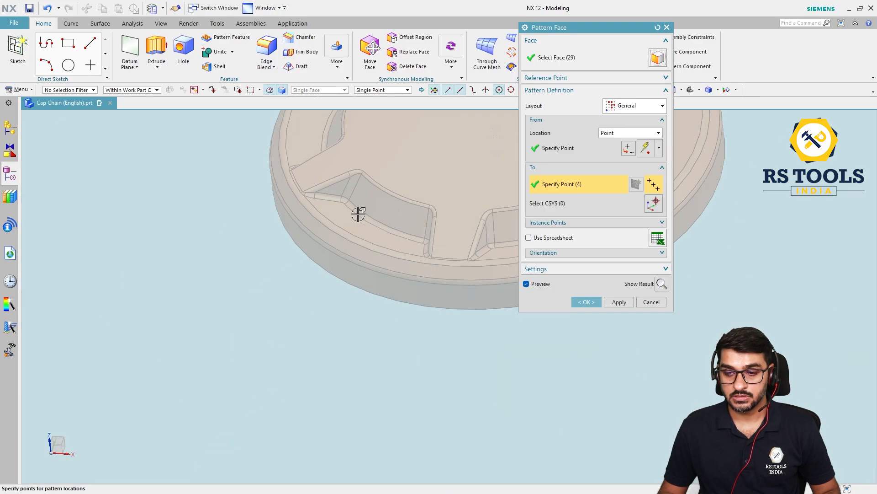
{"action": "left_click", "coordinate": [387, 188]}
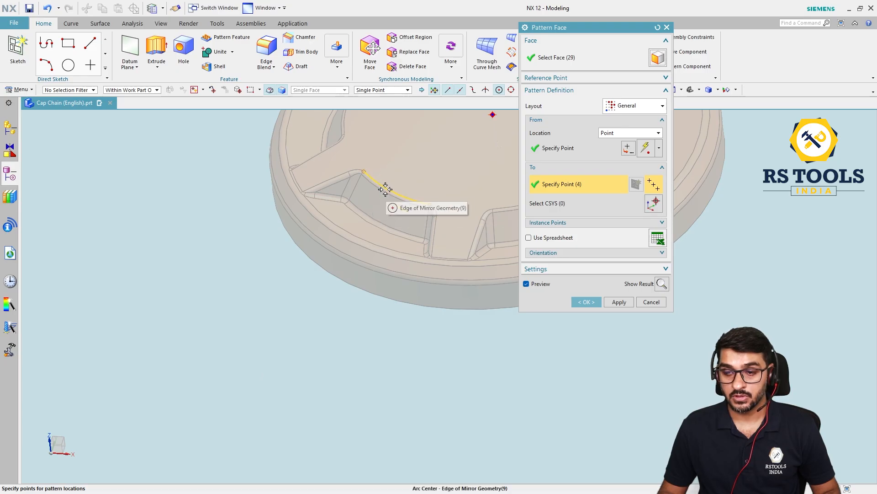
{"action": "scroll", "coordinate": [384, 192], "scroll_direction": "down", "scroll_amount": 5}
{"action": "scroll", "coordinate": [252, 260], "scroll_direction": "up", "scroll_amount": 6}
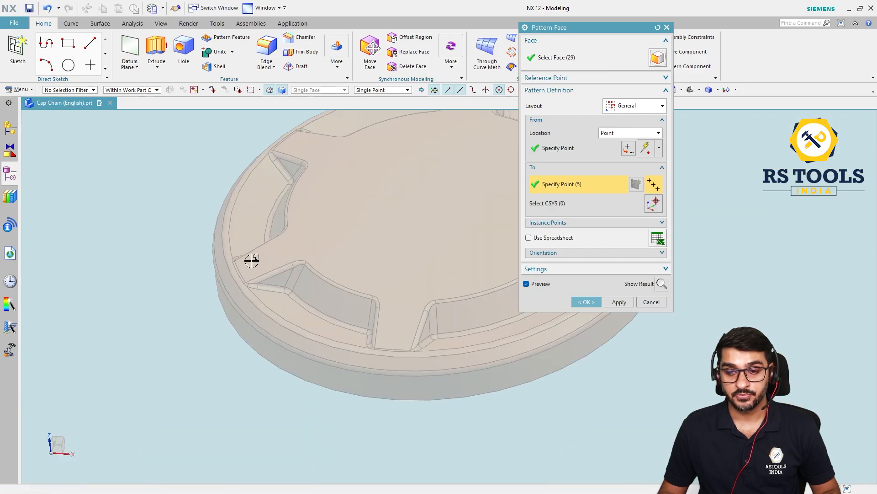
{"action": "left_click", "coordinate": [322, 274]}
{"action": "scroll", "coordinate": [321, 273], "scroll_direction": "down", "scroll_amount": 5}
{"action": "scroll", "coordinate": [241, 355], "scroll_direction": "up", "scroll_amount": 6}
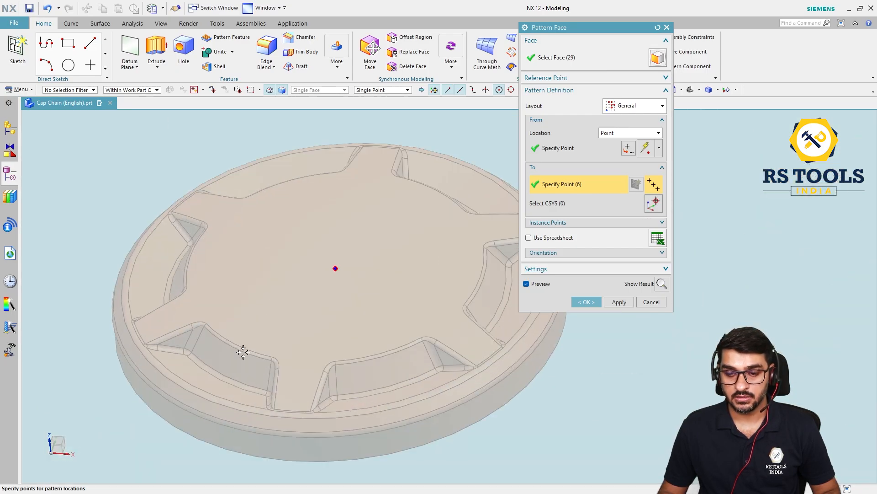
{"action": "left_click", "coordinate": [245, 348]}
{"action": "scroll", "coordinate": [247, 348], "scroll_direction": "down", "scroll_amount": 5}
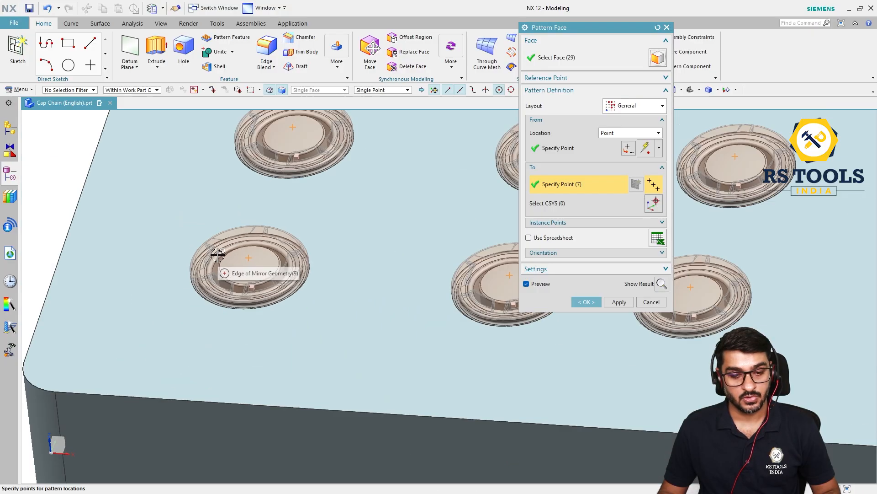
{"action": "scroll", "coordinate": [209, 300], "scroll_direction": "down", "scroll_amount": 3}
{"action": "left_click", "coordinate": [581, 305]}
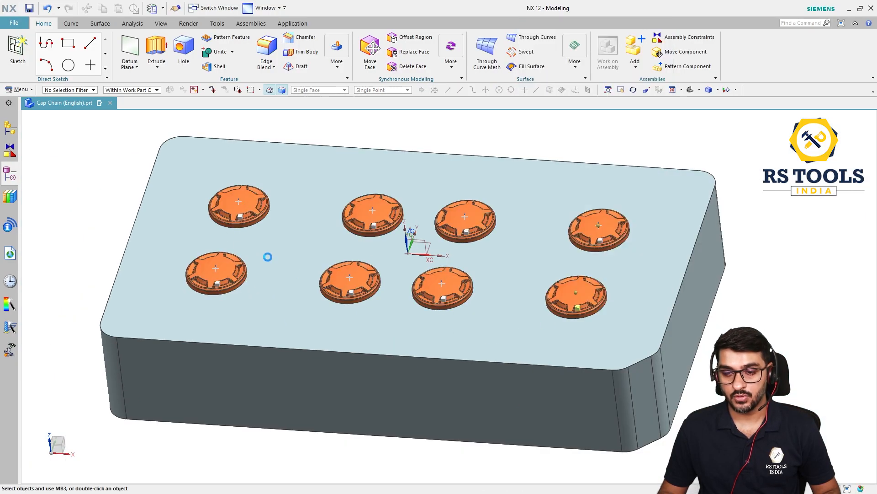
Hide the SHRINKAGE PART layer and check the eight patterned core details on the block.
{"action": "key", "text": "ctrl+alt+t"}
{"action": "key", "text": "ctrl+l"}
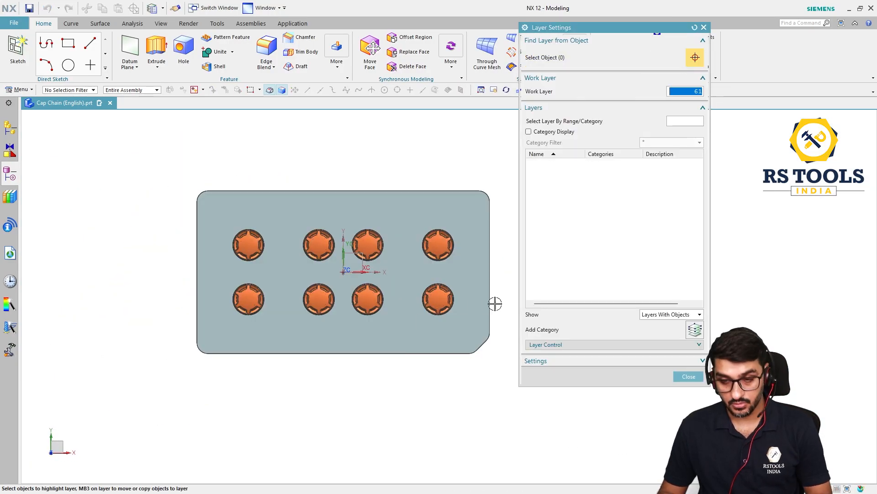
{"action": "left_click", "coordinate": [543, 177]}
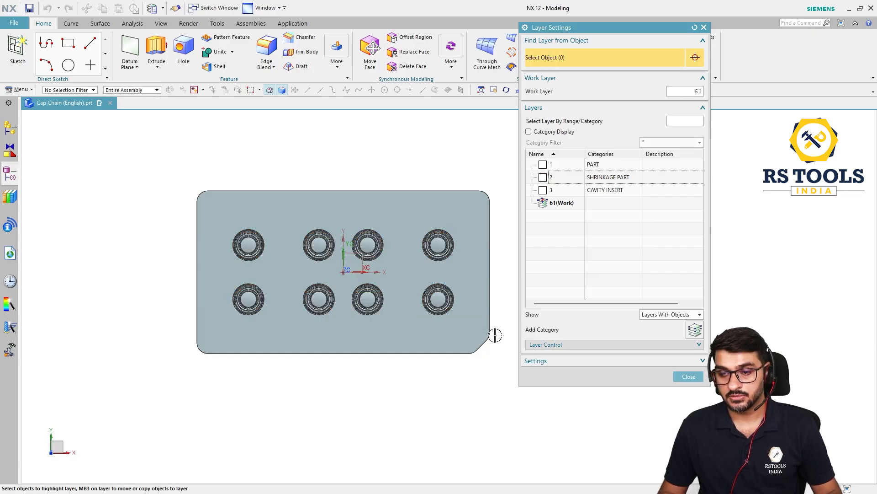
{"action": "middle_click_drag", "start_coordinate": [495, 335], "coordinate": [496, 311]}
{"action": "key", "text": "F8"}
{"action": "scroll", "coordinate": [349, 251], "scroll_direction": "up", "scroll_amount": 6}
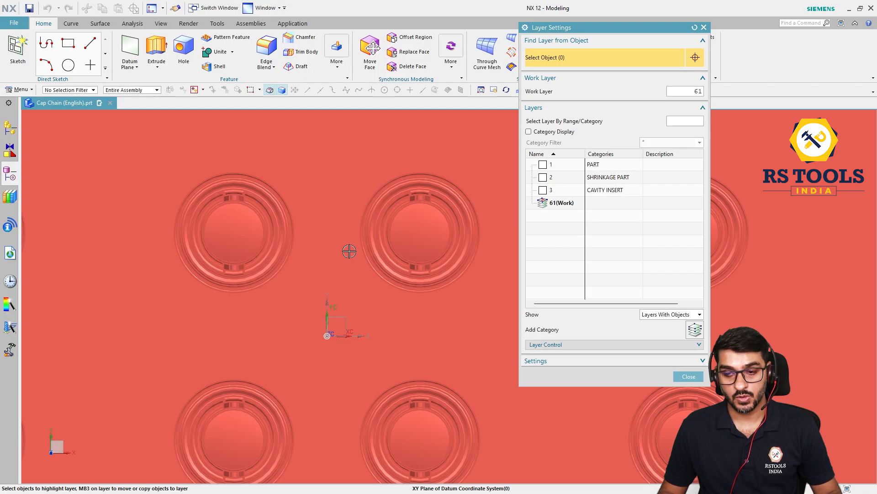
{"action": "scroll", "coordinate": [265, 267], "scroll_direction": "down", "scroll_amount": 3}
{"action": "middle_click_drag", "start_coordinate": [265, 267], "coordinate": [273, 261]}
{"action": "scroll", "coordinate": [273, 261], "scroll_direction": "down", "scroll_amount": 3}
{"action": "key", "text": "Escape"}
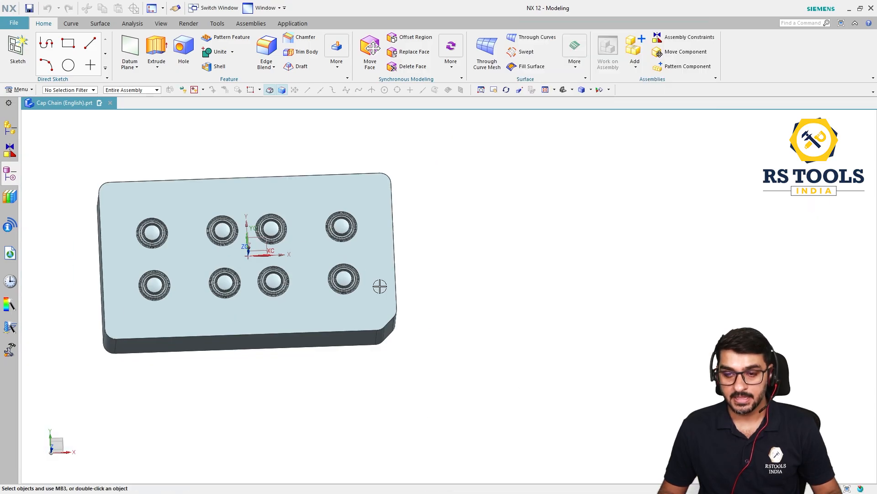
Move the solid core block to layer 4 and change its display colour from the palette to cyan.
{"action": "key", "text": "F8"}
{"action": "middle_click_drag", "start_coordinate": [401, 320], "coordinate": [367, 284]}
{"action": "scroll", "coordinate": [525, 272], "scroll_direction": "down", "scroll_amount": 1}
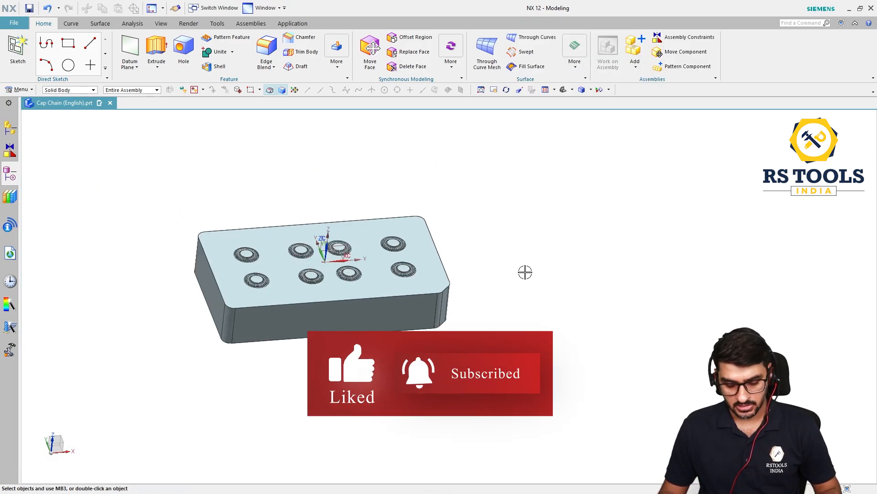
{"action": "left_click", "coordinate": [389, 324]}
{"action": "key", "text": "ctrl+j"}
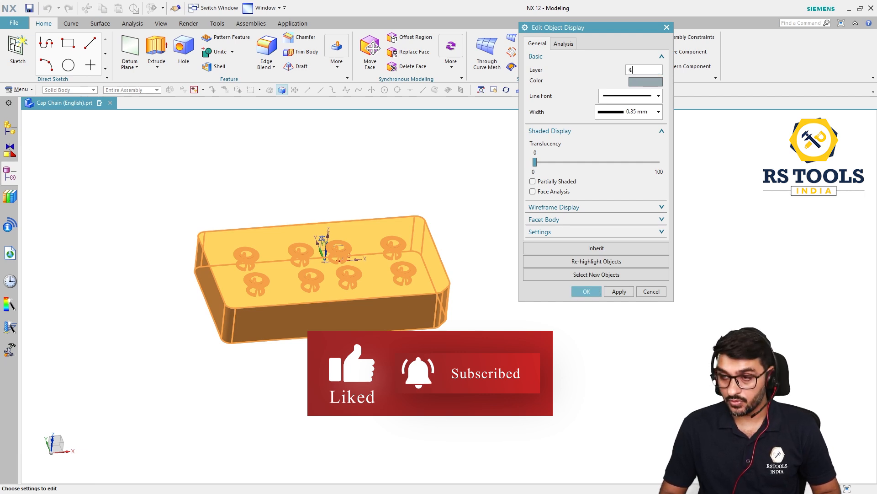
{"action": "left_click", "coordinate": [645, 81]}
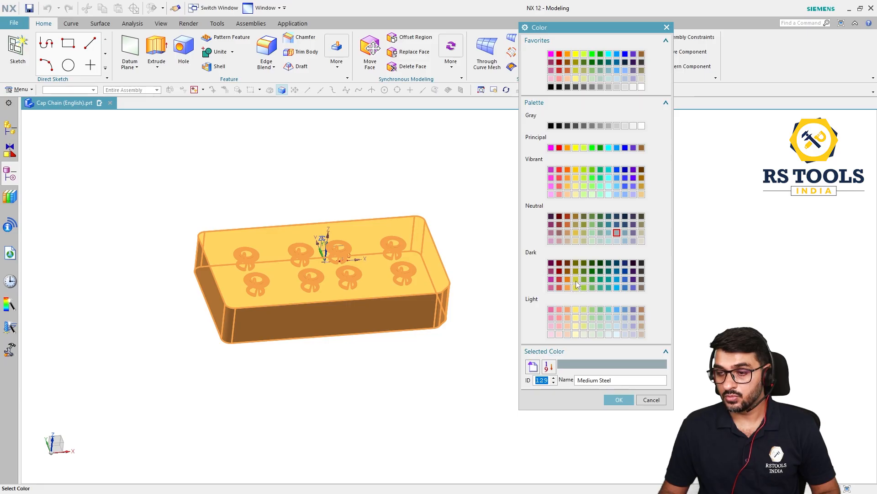
{"action": "double_click", "coordinate": [617, 287]}
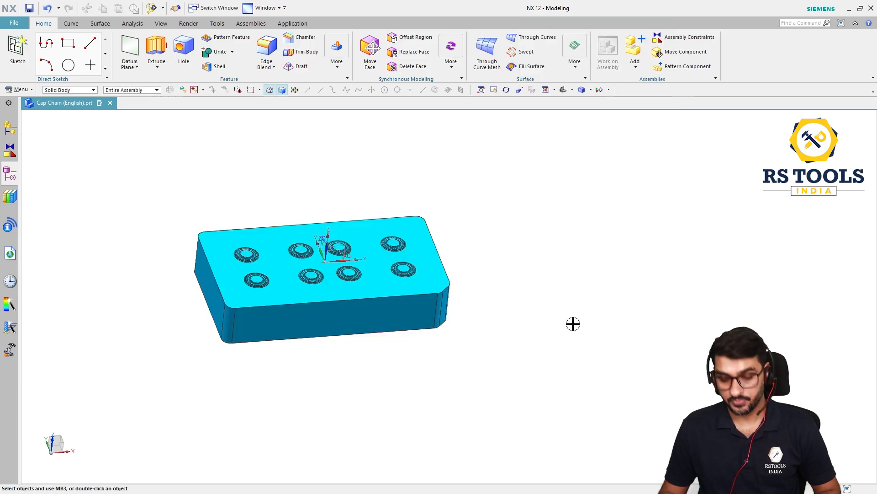
Hide layer 4 in the layer settings and name its category CORE INSERT.
{"action": "key", "text": "ctrl+l"}
{"action": "left_click", "coordinate": [544, 204]}
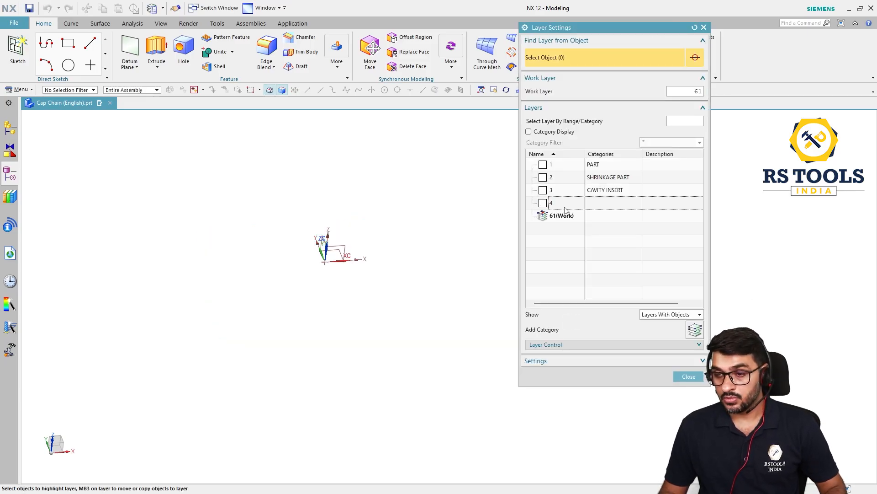
{"action": "left_click", "coordinate": [567, 205]}
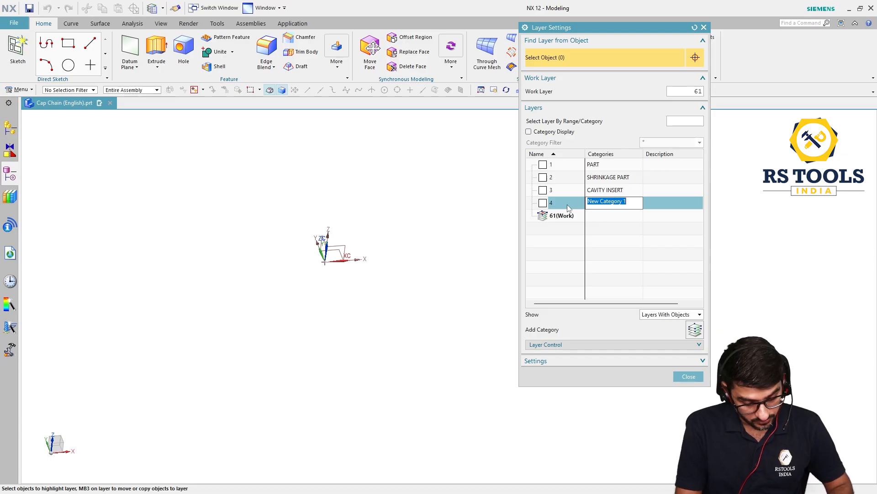
{"action": "type", "text": "CORE INSERT"}
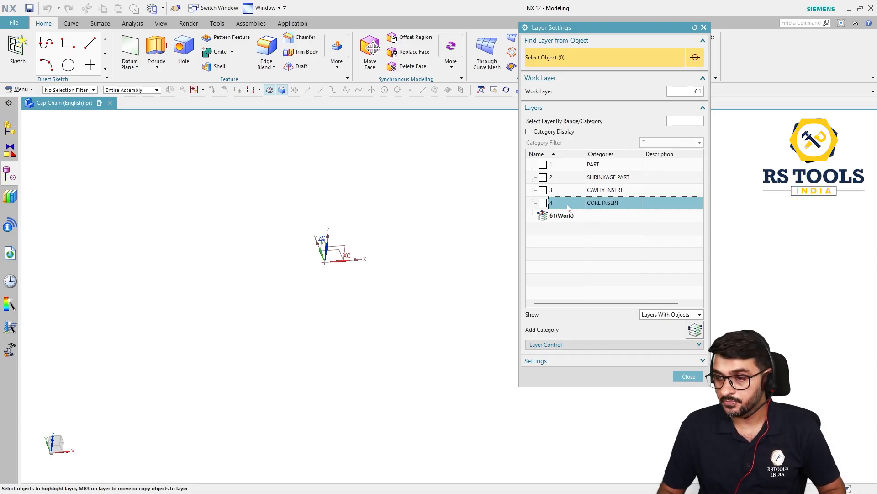
Show the CAVITY INSERT layer and inspect the recessed cavity details on the block.
{"action": "left_click", "coordinate": [543, 189]}
{"action": "middle_click_drag", "start_coordinate": [464, 281], "coordinate": [443, 294]}
{"action": "scroll", "coordinate": [400, 244], "scroll_direction": "up", "scroll_amount": 3}
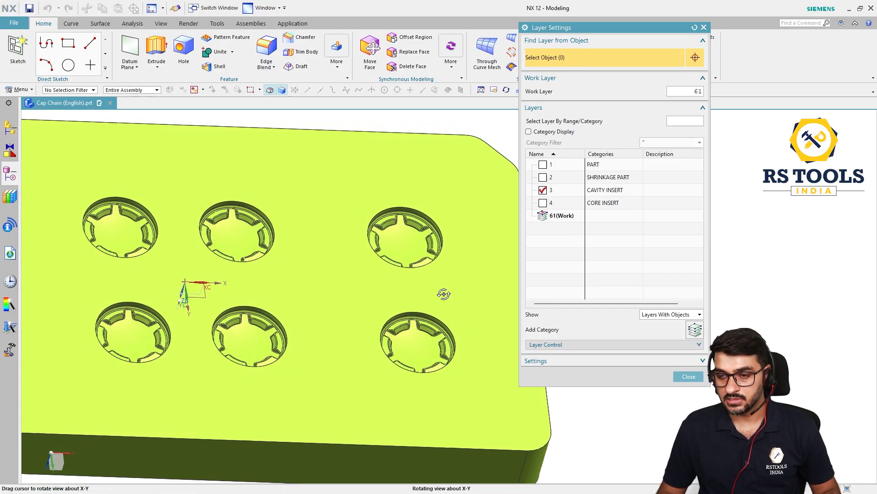
{"action": "scroll", "coordinate": [442, 294], "scroll_direction": "up", "scroll_amount": 5}
{"action": "scroll", "coordinate": [297, 243], "scroll_direction": "down", "scroll_amount": 3}
{"action": "middle_click_drag", "start_coordinate": [298, 243], "coordinate": [349, 325]}
{"action": "scroll", "coordinate": [326, 330], "scroll_direction": "down", "scroll_amount": 2}
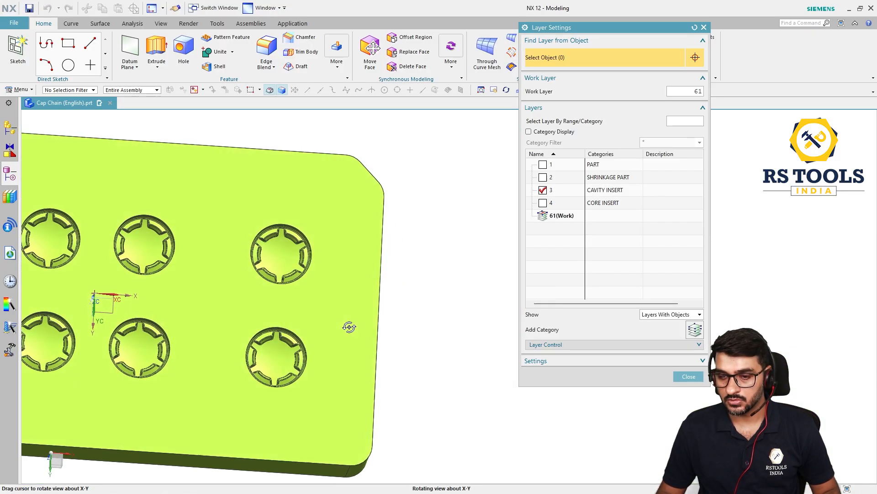
Hide the CAVITY INSERT layer and show the CORE INSERT layer in its place.
{"action": "left_click", "coordinate": [543, 190]}
{"action": "left_click", "coordinate": [543, 202]}
{"action": "middle_click_drag", "start_coordinate": [434, 235], "coordinate": [348, 362]}
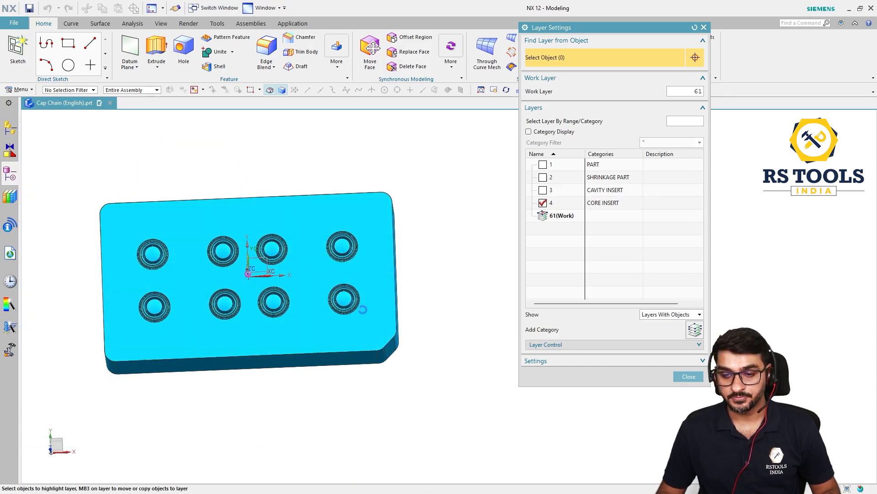
{"action": "scroll", "coordinate": [386, 347], "scroll_direction": "up", "scroll_amount": 5}
Begin a one-plane view section through the core insert and define its plane by Point and Direction.
{"action": "left_click", "coordinate": [161, 23]}
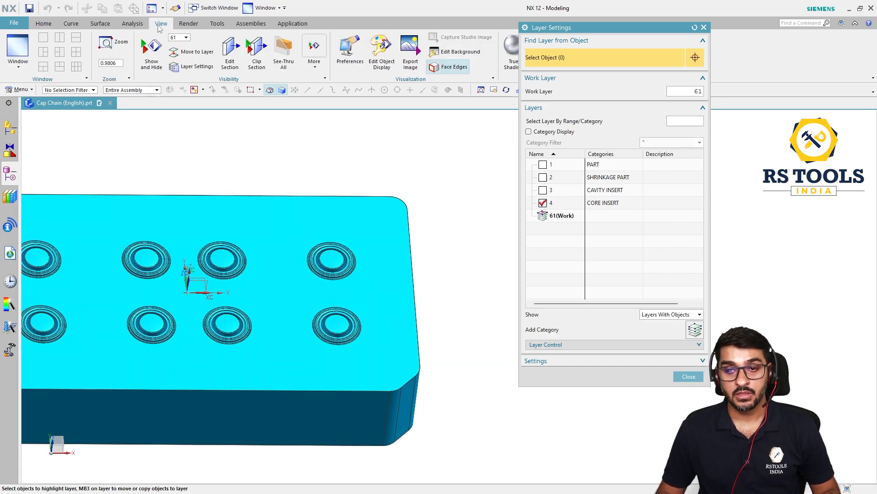
{"action": "left_click", "coordinate": [230, 51]}
{"action": "scroll", "coordinate": [466, 292], "scroll_direction": "down", "scroll_amount": 4}
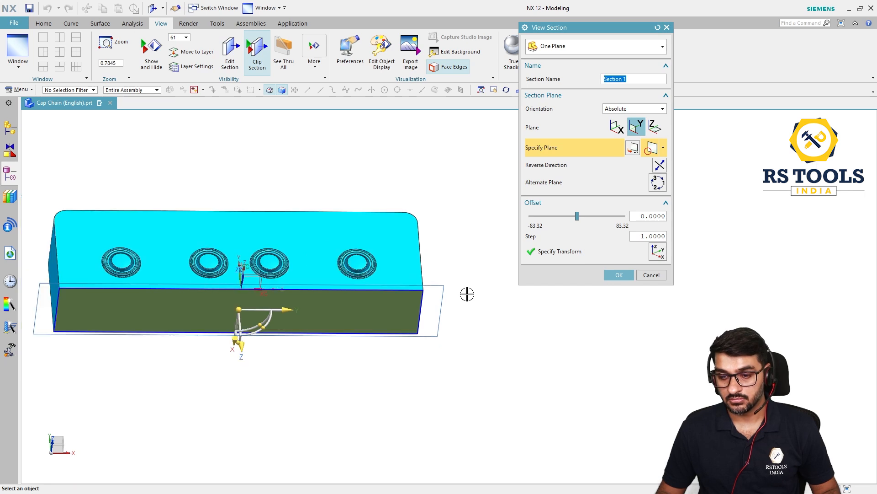
{"action": "left_click", "coordinate": [632, 147]}
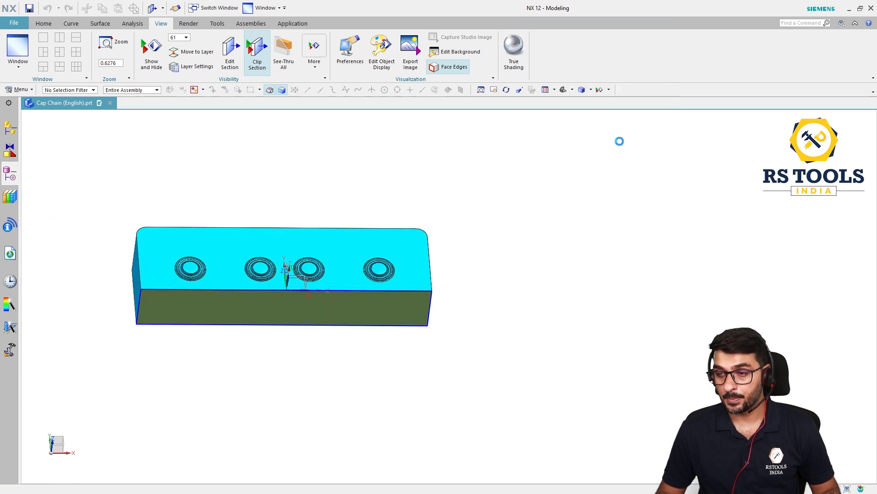
{"action": "left_click", "coordinate": [594, 46]}
{"action": "left_click", "coordinate": [562, 163]}
Put the section plane through the arc centre of a core detail's inner circular edge, with its normal along Y.
{"action": "scroll", "coordinate": [378, 258], "scroll_direction": "up", "scroll_amount": 5}
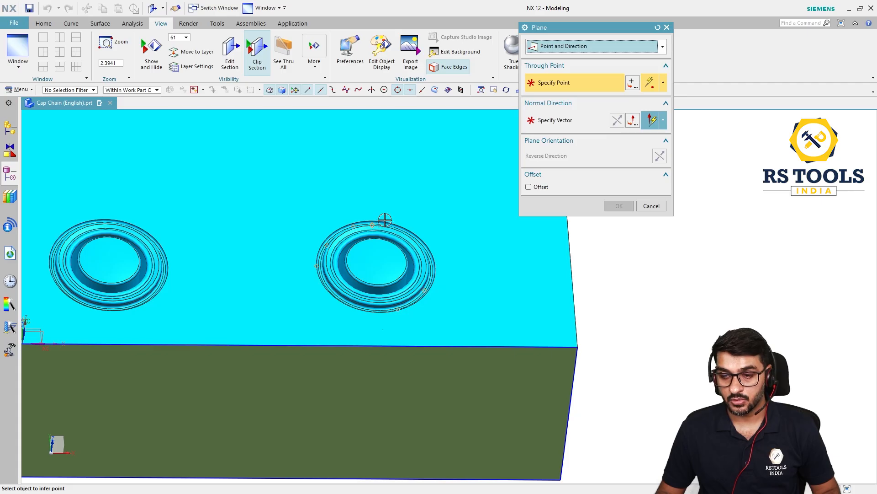
{"action": "scroll", "coordinate": [378, 237], "scroll_direction": "up", "scroll_amount": 5}
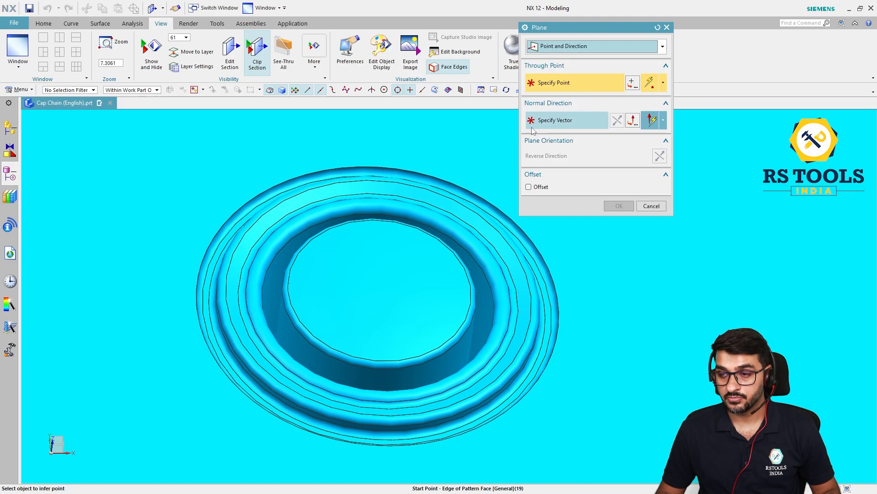
{"action": "left_click", "coordinate": [663, 82]}
{"action": "left_click", "coordinate": [651, 211]}
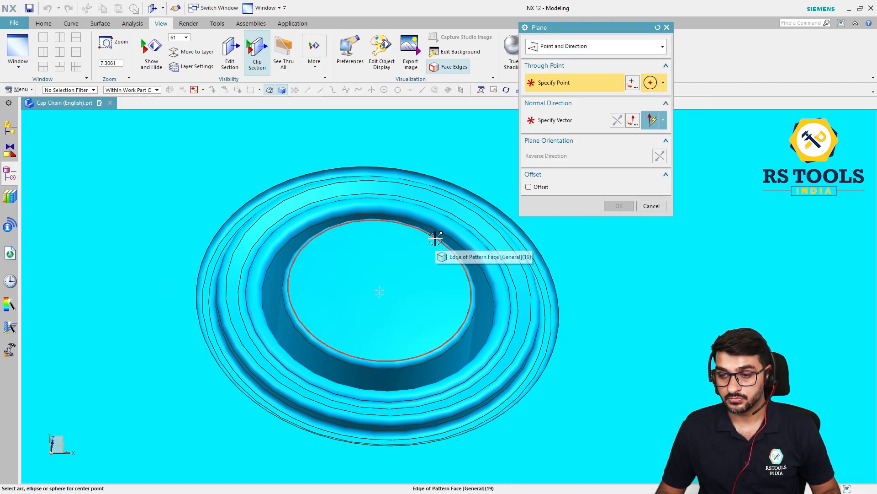
{"action": "left_click", "coordinate": [435, 240]}
{"action": "scroll", "coordinate": [415, 264], "scroll_direction": "down", "scroll_amount": 3}
{"action": "middle_click_drag", "start_coordinate": [415, 264], "coordinate": [492, 270]}
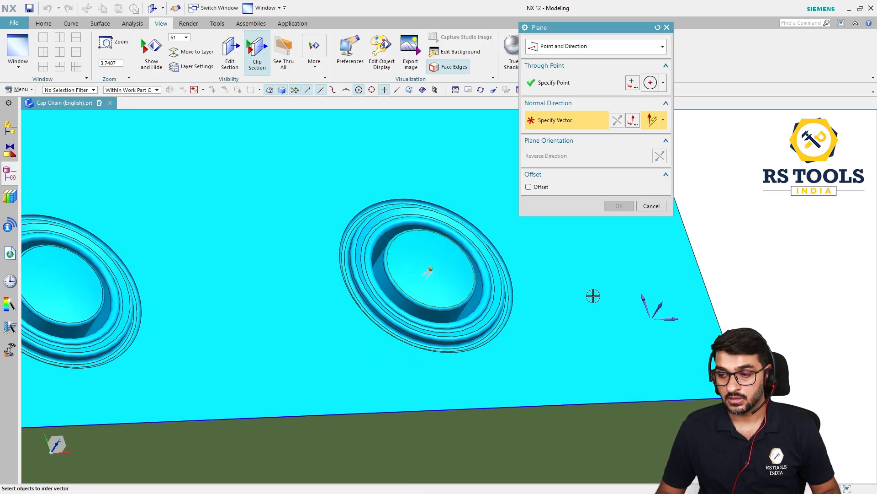
{"action": "left_click", "coordinate": [641, 301]}
{"action": "middle_click", "coordinate": [458, 304]}
Examine the cross-section of the core details from the front, then cancel the view section.
{"action": "scroll", "coordinate": [344, 286], "scroll_direction": "down", "scroll_amount": 4}
{"action": "middle_click_drag", "start_coordinate": [402, 357], "coordinate": [466, 338]}
{"action": "scroll", "coordinate": [471, 333], "scroll_direction": "up", "scroll_amount": 7}
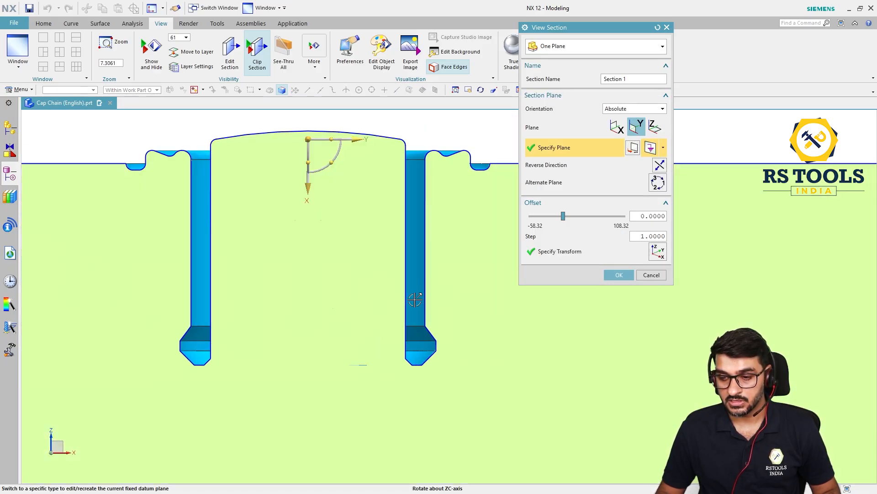
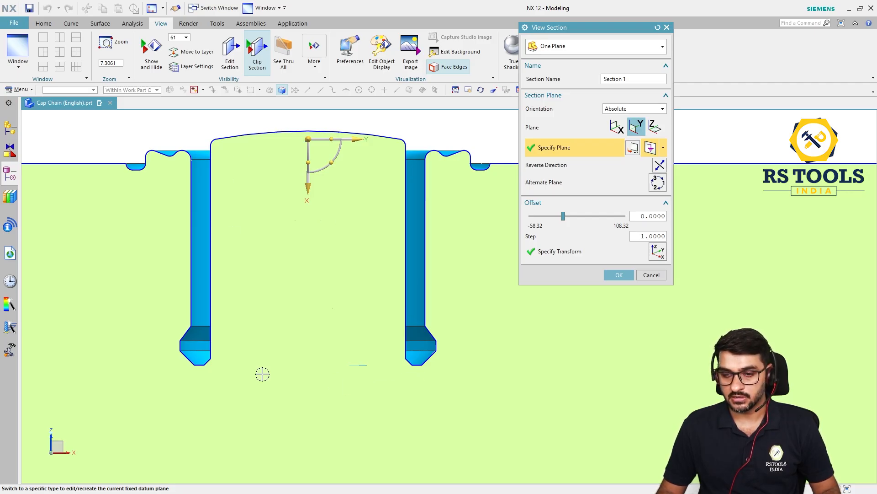
{"action": "scroll", "coordinate": [294, 212], "scroll_direction": "down", "scroll_amount": 10}
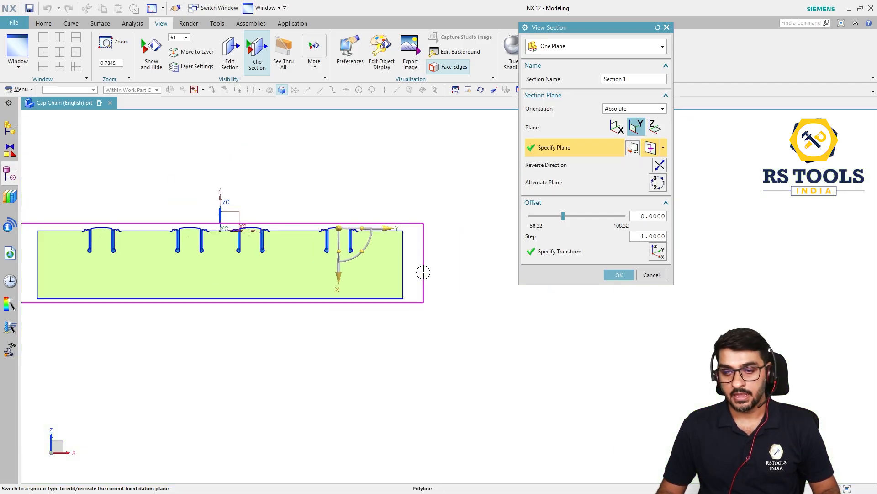
{"action": "middle_click_drag", "start_coordinate": [420, 273], "coordinate": [397, 299]}
{"action": "left_click", "coordinate": [650, 275]}
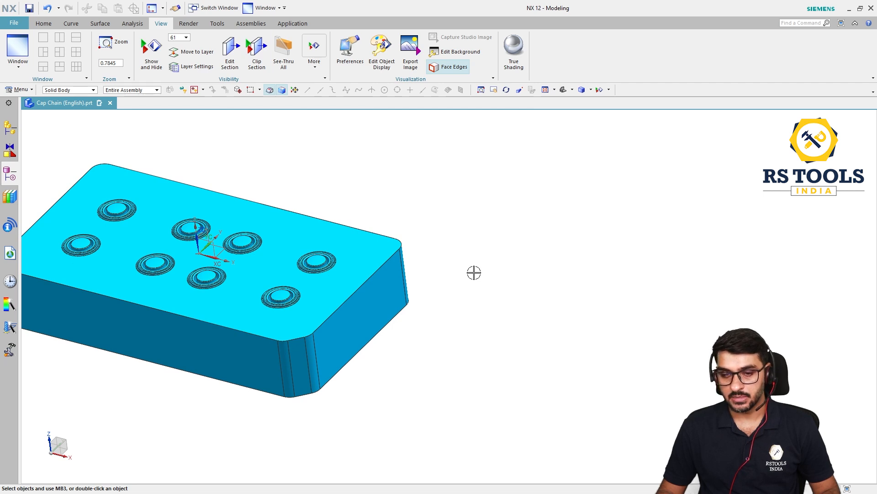
Toggle the CORE INSERT and CAVITY INSERT layers to check the layer assignments, leaving only CORE INSERT shown.
{"action": "key", "text": "ctrl+alt+t"}
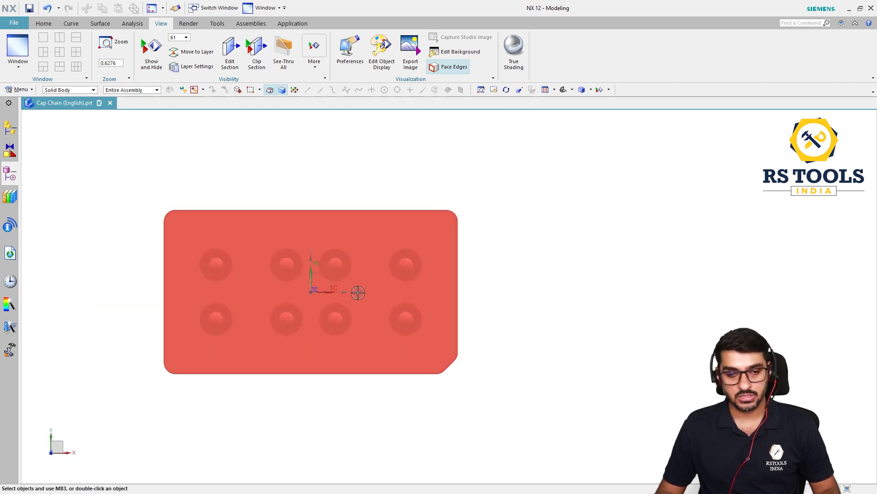
{"action": "scroll", "coordinate": [461, 289], "scroll_direction": "down", "scroll_amount": 3}
{"action": "middle_click_drag", "start_coordinate": [470, 304], "coordinate": [506, 294]}
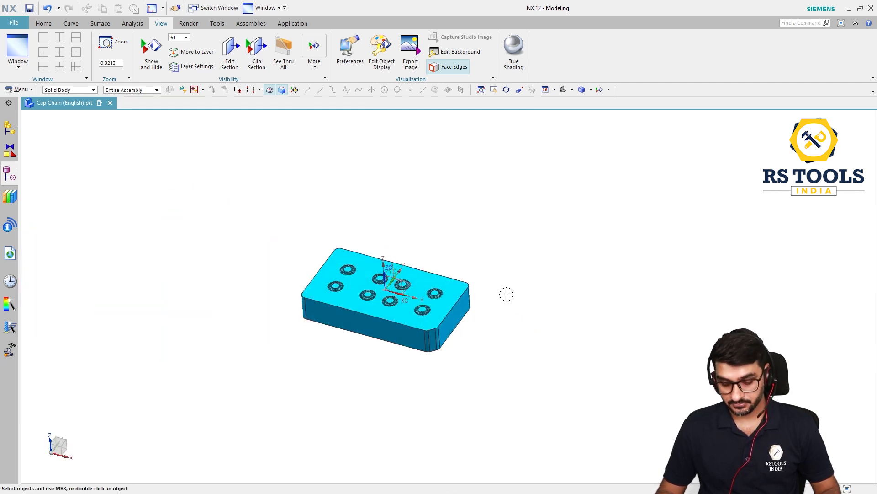
{"action": "key", "text": "ctrl+l"}
{"action": "left_click", "coordinate": [543, 203]}
{"action": "left_click", "coordinate": [543, 203]}
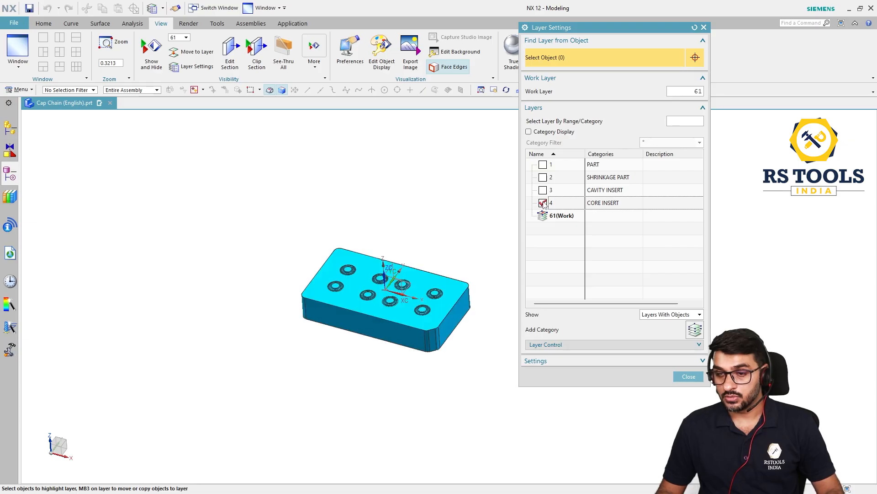
{"action": "left_click", "coordinate": [543, 202]}
{"action": "left_click", "coordinate": [543, 202]}
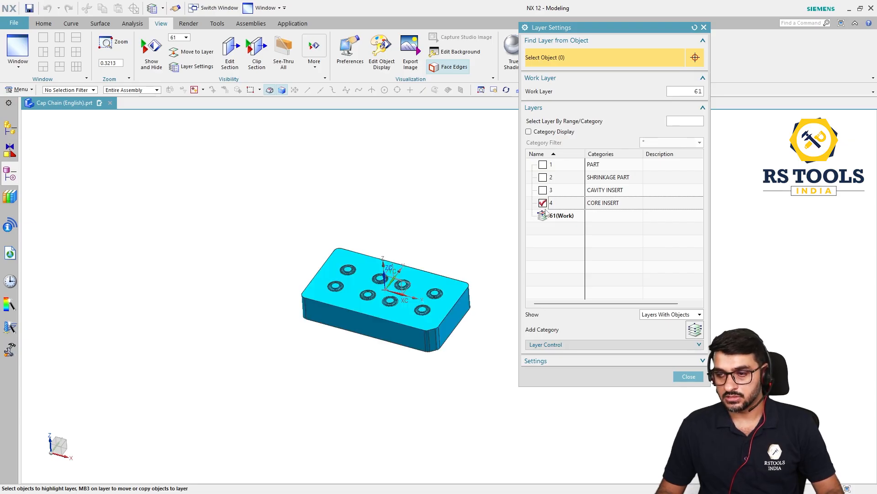
{"action": "left_click", "coordinate": [542, 203]}
{"action": "left_click", "coordinate": [543, 202]}
{"action": "left_click", "coordinate": [546, 191]}
{"action": "left_click", "coordinate": [545, 191]}
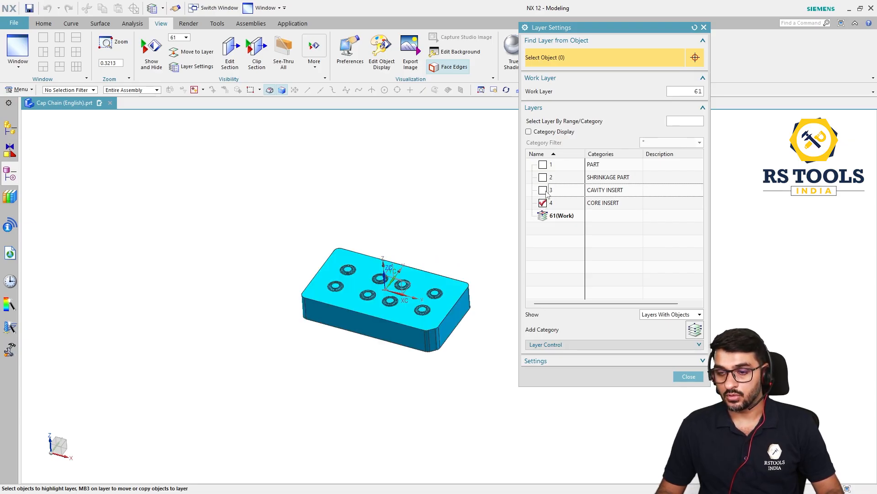
{"action": "key", "text": "Escape"}
Examine the core insert's patterned face and its corners from several angles and from directly above.
{"action": "middle_click_drag", "start_coordinate": [474, 341], "coordinate": [499, 359]}
{"action": "key", "text": "F8"}
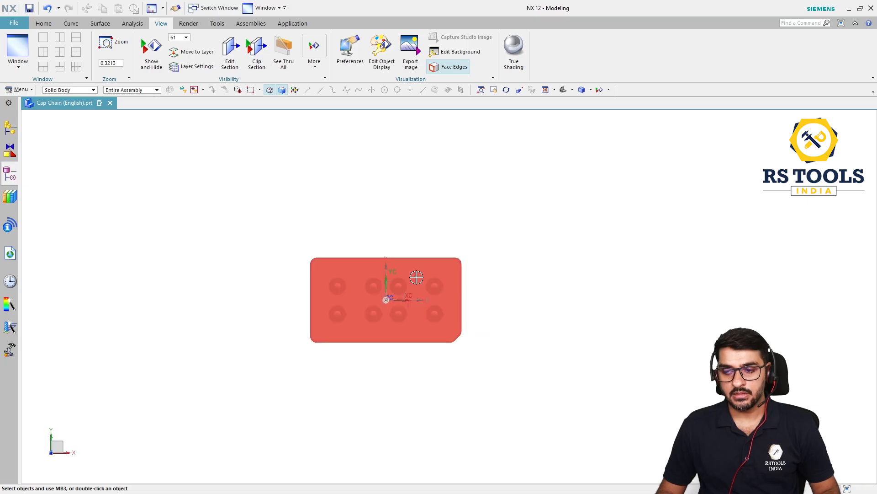
{"action": "scroll", "coordinate": [416, 277], "scroll_direction": "up", "scroll_amount": 4}
{"action": "scroll", "coordinate": [371, 256], "scroll_direction": "down", "scroll_amount": 2}
{"action": "middle_click_drag", "start_coordinate": [402, 337], "coordinate": [623, 364]}
{"action": "key", "text": "F8"}
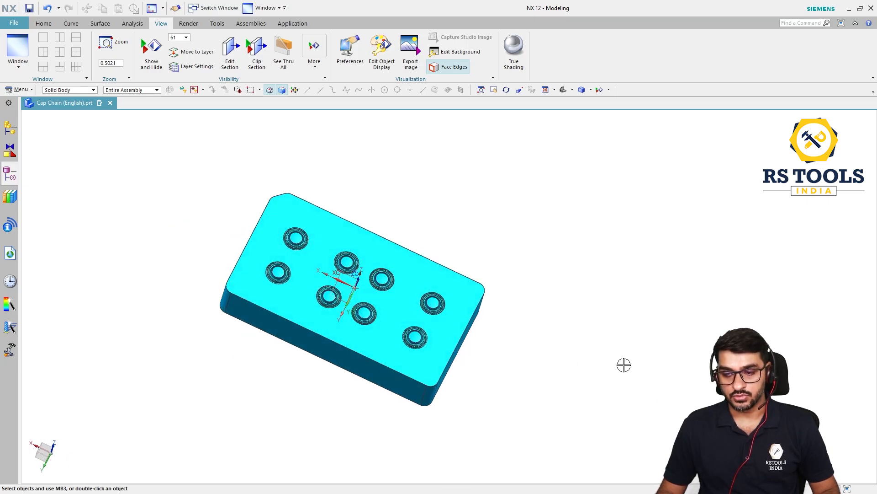
{"action": "scroll", "coordinate": [411, 307], "scroll_direction": "up", "scroll_amount": 1}
{"action": "middle_click_drag", "start_coordinate": [413, 300], "coordinate": [521, 289]}
{"action": "key", "text": "F8"}
{"action": "scroll", "coordinate": [480, 225], "scroll_direction": "up", "scroll_amount": 2}
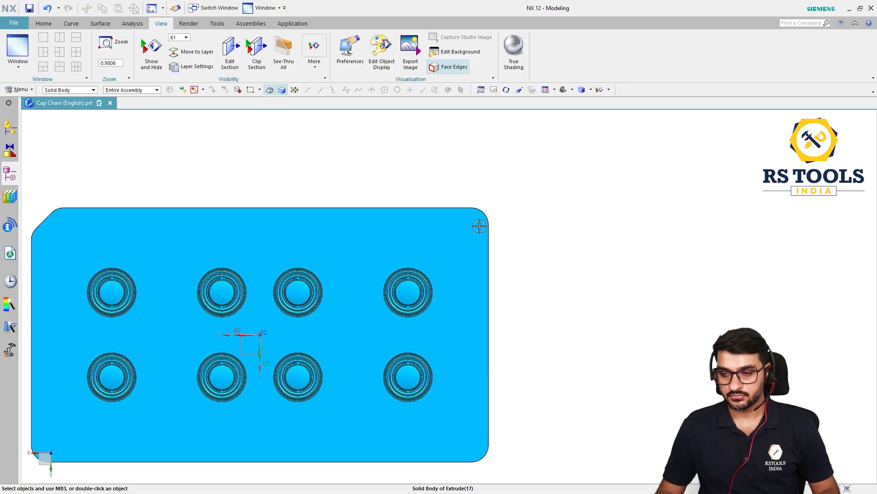
Start an Extrude and create its section sketch on the top face of the core insert.
{"action": "left_click", "coordinate": [48, 24]}
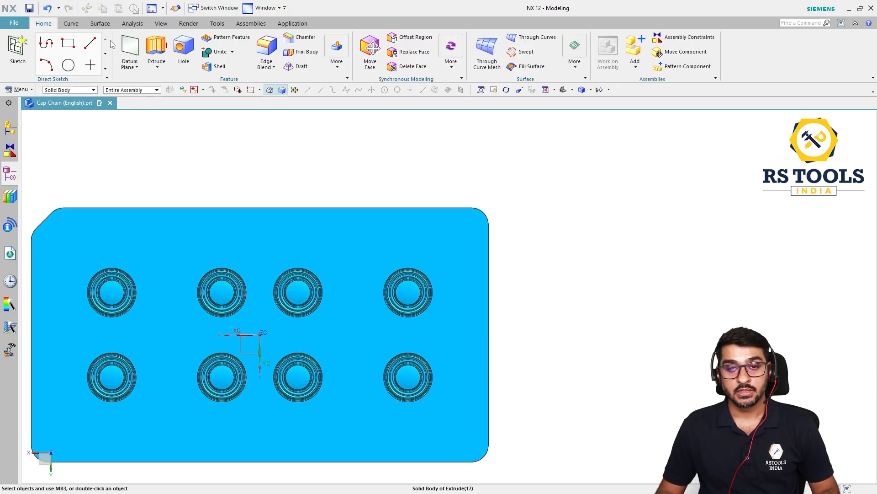
{"action": "left_click", "coordinate": [156, 48]}
{"action": "left_click", "coordinate": [639, 60]}
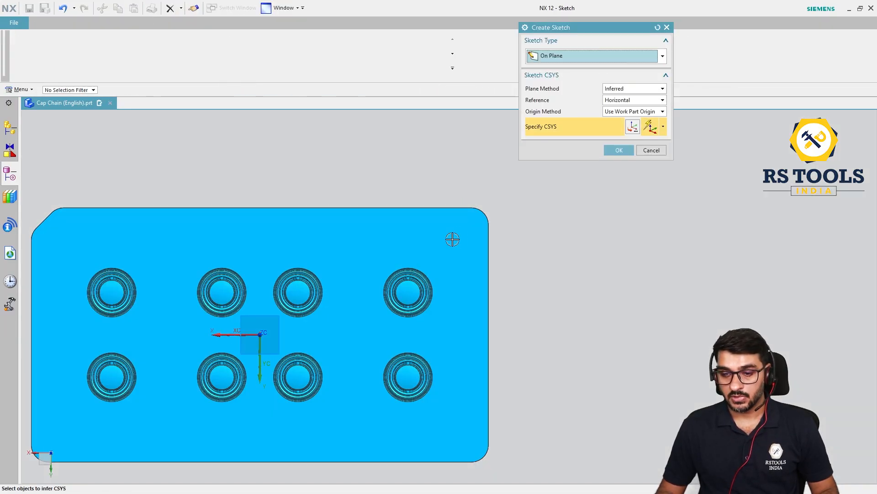
{"action": "key", "text": "shift+F8"}
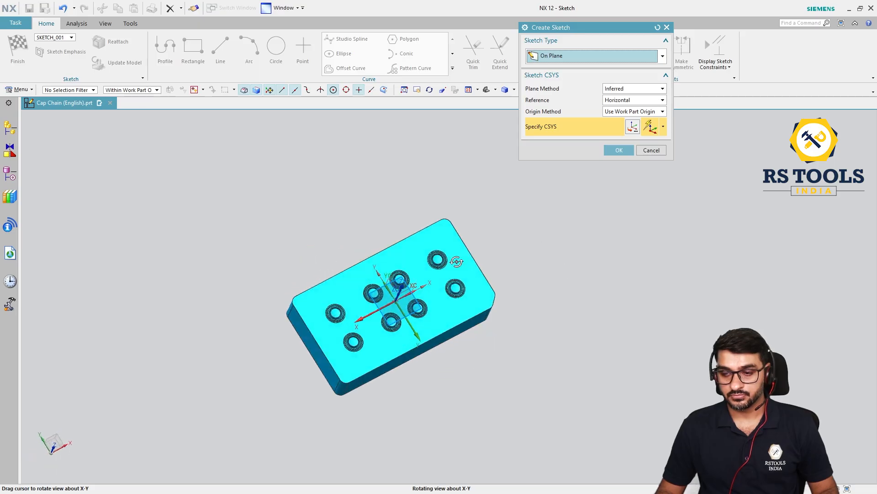
{"action": "left_click", "coordinate": [431, 321]}
{"action": "middle_click", "coordinate": [684, 305]}
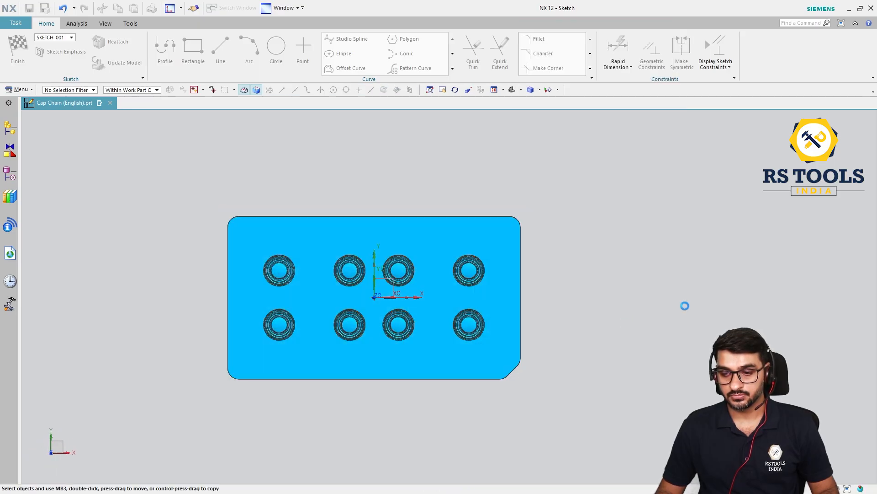
Sketch a rectangle about 42 by 42 mm overlapping the core insert's corner on the negative X, positive Y side.
{"action": "left_click", "coordinate": [193, 48]}
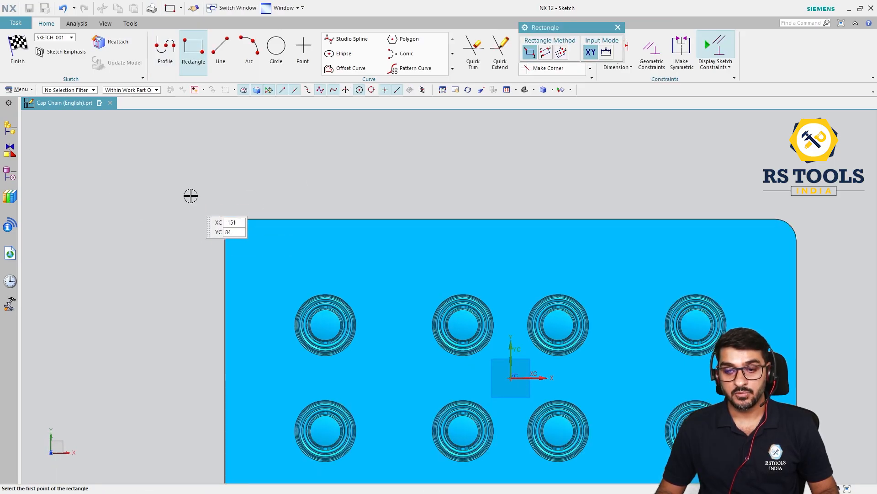
{"action": "left_click", "coordinate": [192, 187]}
{"action": "left_click", "coordinate": [280, 276]}
{"action": "middle_click", "coordinate": [350, 279]}
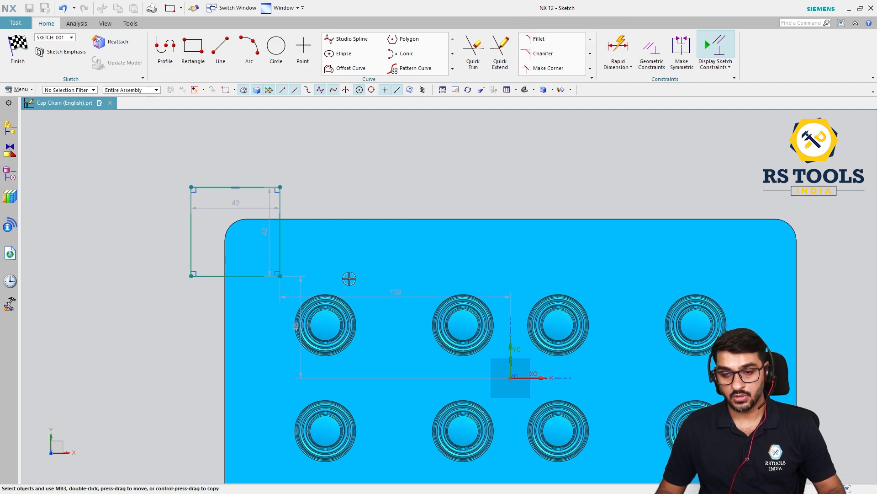
Replace the corner rectangle with a horizontal and a vertical line, about 25 and 22 mm long, meeting inside the core insert's same corner.
{"action": "scroll", "coordinate": [184, 151], "scroll_direction": "down", "scroll_amount": 3}
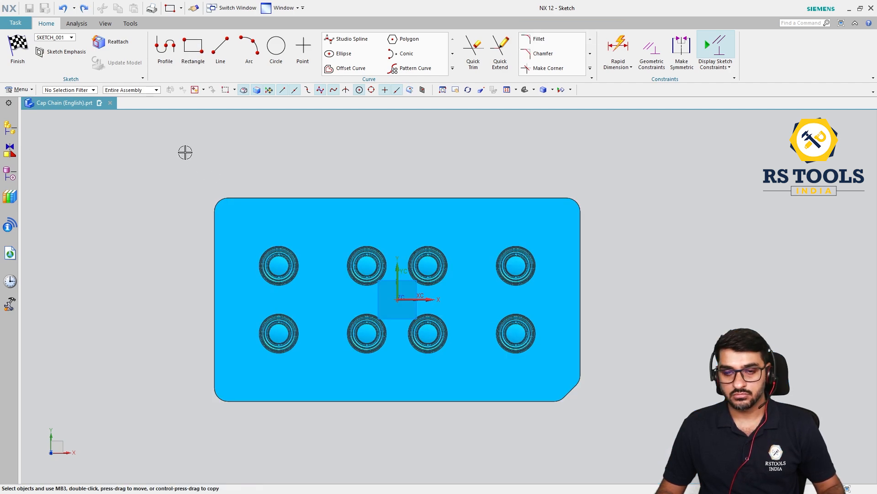
{"action": "left_click", "coordinate": [221, 48]}
{"action": "scroll", "coordinate": [231, 201], "scroll_direction": "up", "scroll_amount": 4}
{"action": "left_click", "coordinate": [186, 239]}
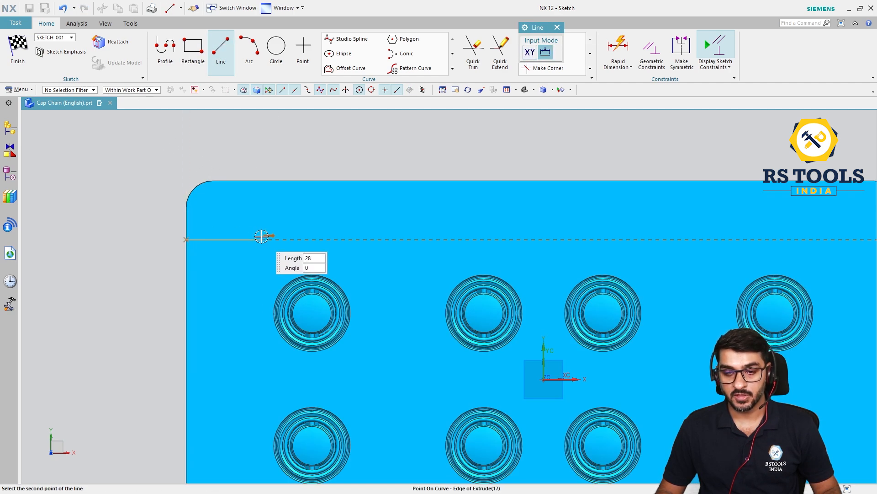
{"action": "left_click", "coordinate": [252, 239]}
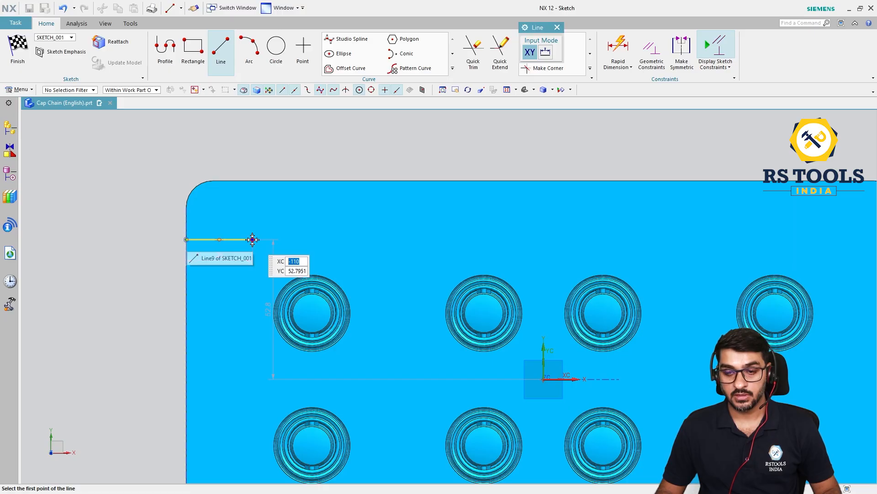
{"action": "left_click", "coordinate": [253, 179]}
{"action": "scroll", "coordinate": [257, 190], "scroll_direction": "down", "scroll_amount": 4}
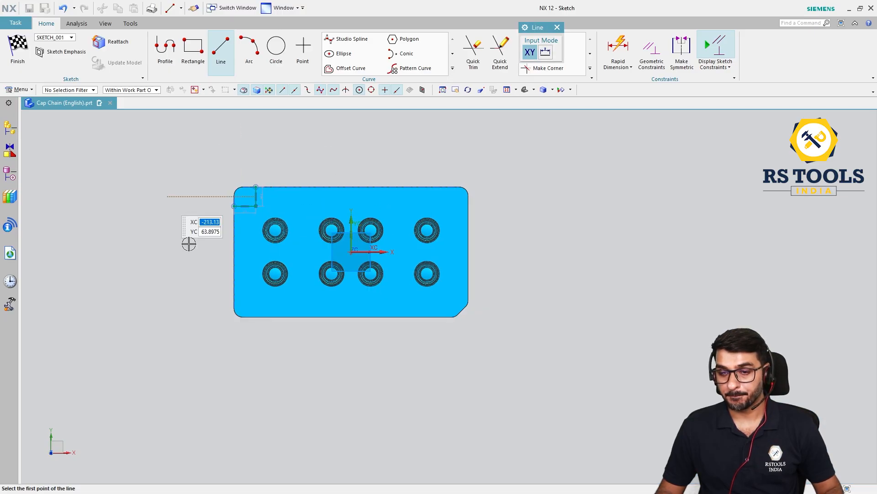
{"action": "key", "text": "Escape"}
{"action": "scroll", "coordinate": [219, 202], "scroll_direction": "up", "scroll_amount": 6}
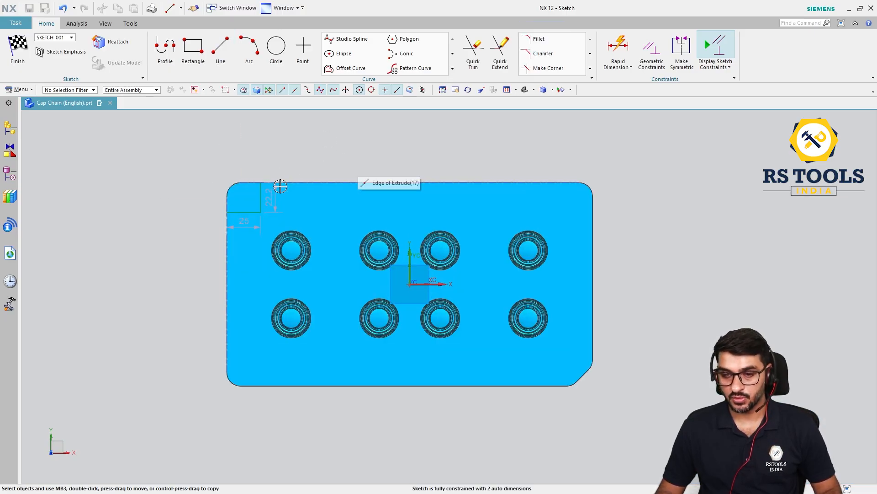
{"action": "scroll", "coordinate": [270, 215], "scroll_direction": "down", "scroll_amount": 3}
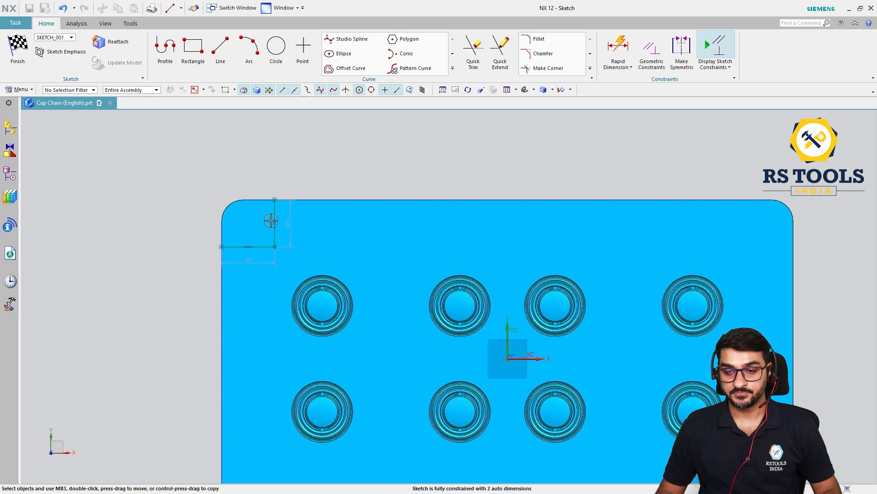
{"action": "scroll", "coordinate": [256, 205], "scroll_direction": "up", "scroll_amount": 3}
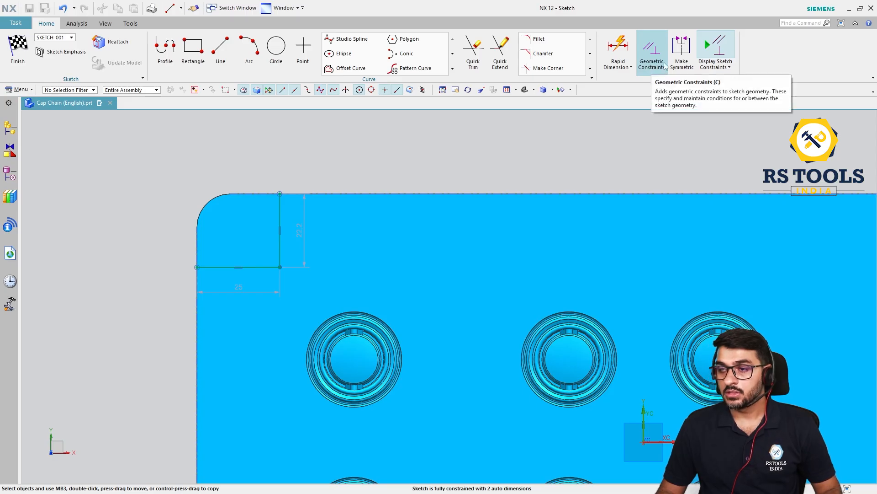
Apply an Equal Length constraint between the horizontal and vertical corner lines.
{"action": "left_click", "coordinate": [687, 64]}
{"action": "key", "text": "c"}
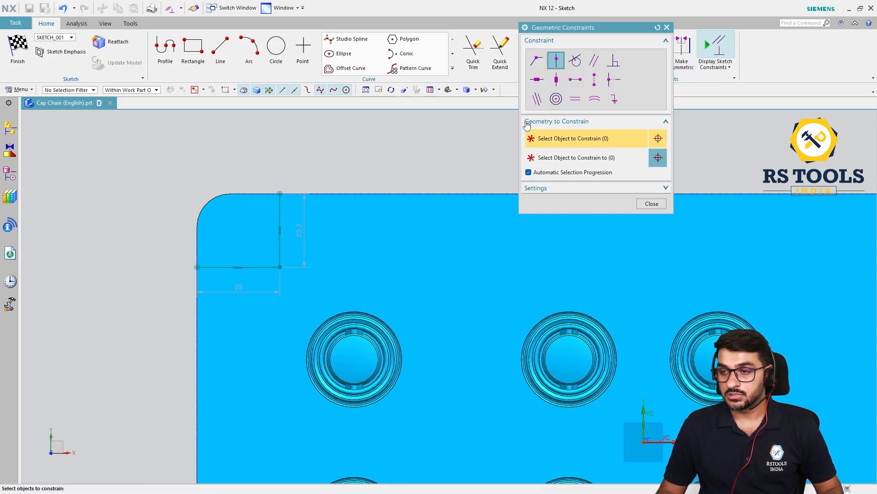
{"action": "left_click", "coordinate": [585, 103]}
{"action": "left_click", "coordinate": [261, 267]}
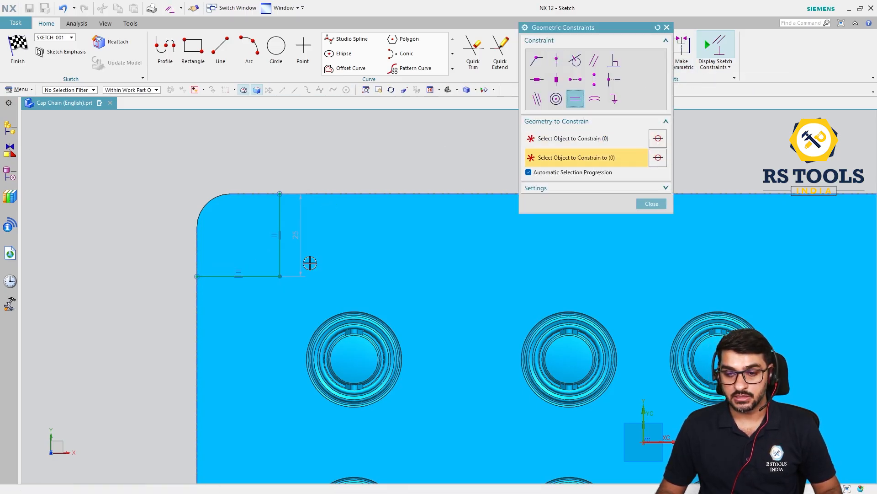
{"action": "left_click", "coordinate": [279, 249]}
{"action": "key", "text": "Escape"}
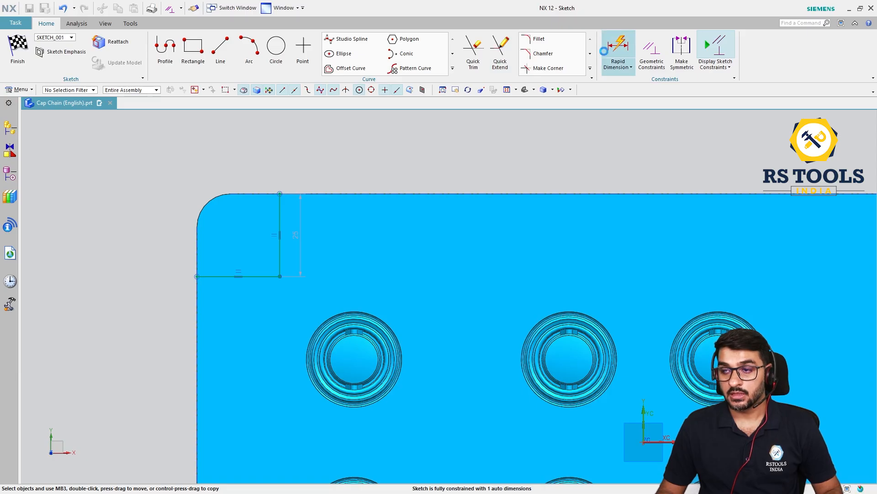
Dimension the horizontal corner line at 30 mm, try 35 mm, and set it back to 30 mm.
{"action": "left_click", "coordinate": [608, 49]}
{"action": "left_click", "coordinate": [258, 276]}
{"action": "left_click", "coordinate": [238, 328]}
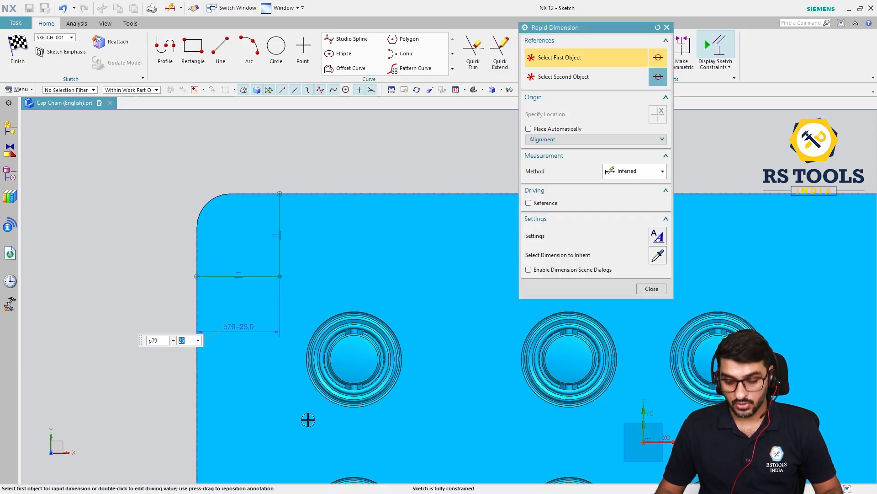
{"action": "key", "text": "Return"}
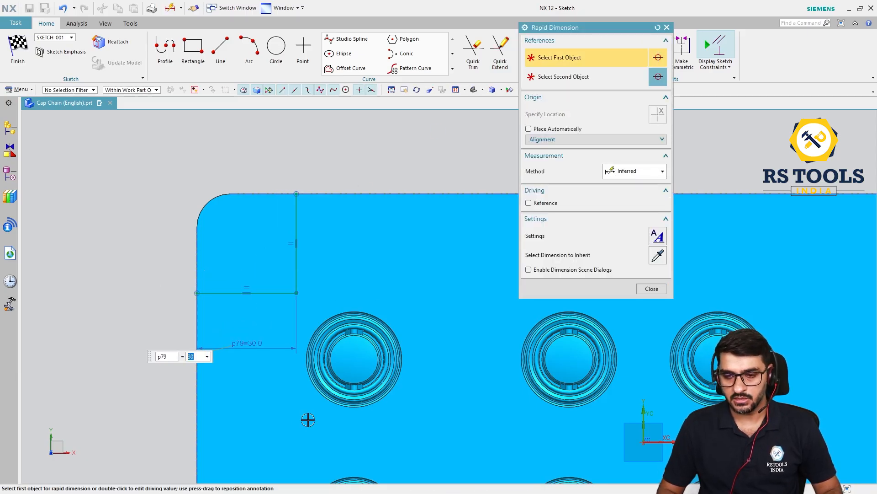
{"action": "type", "text": "35"}
{"action": "key", "text": "Return"}
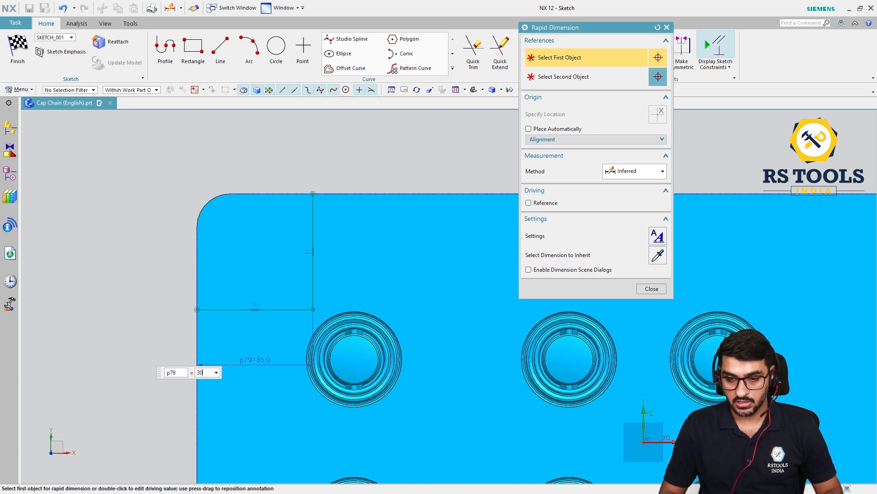
{"action": "type", "text": "30"}
{"action": "key", "text": "Return"}
{"action": "key", "text": "Escape"}
{"action": "scroll", "coordinate": [270, 221], "scroll_direction": "down", "scroll_amount": 5}
{"action": "scroll", "coordinate": [270, 221], "scroll_direction": "up", "scroll_amount": 1}
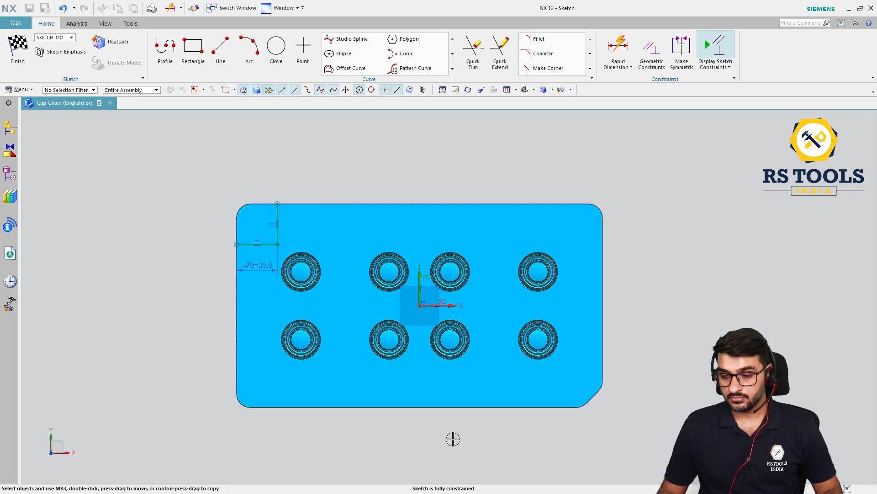
Mirror the two corner lines about the sketch's Y axis to the positive X corner.
{"action": "left_click", "coordinate": [455, 69]}
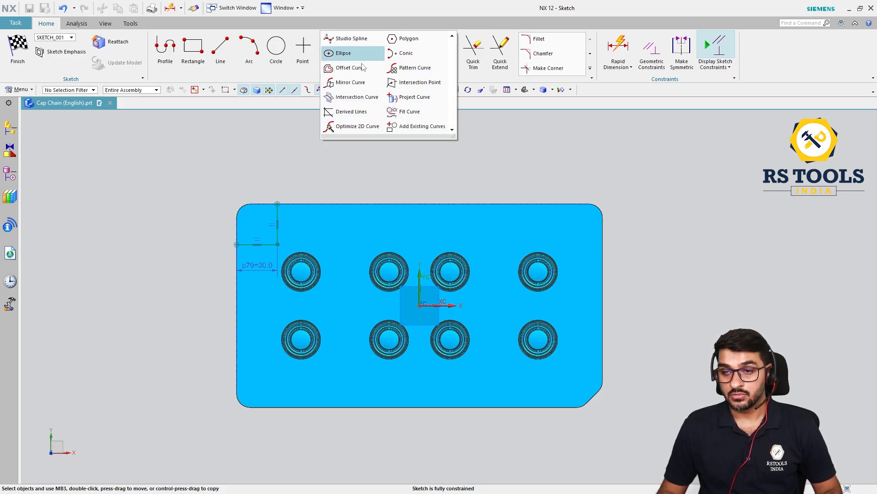
{"action": "left_click", "coordinate": [350, 83]}
{"action": "left_click", "coordinate": [273, 243]}
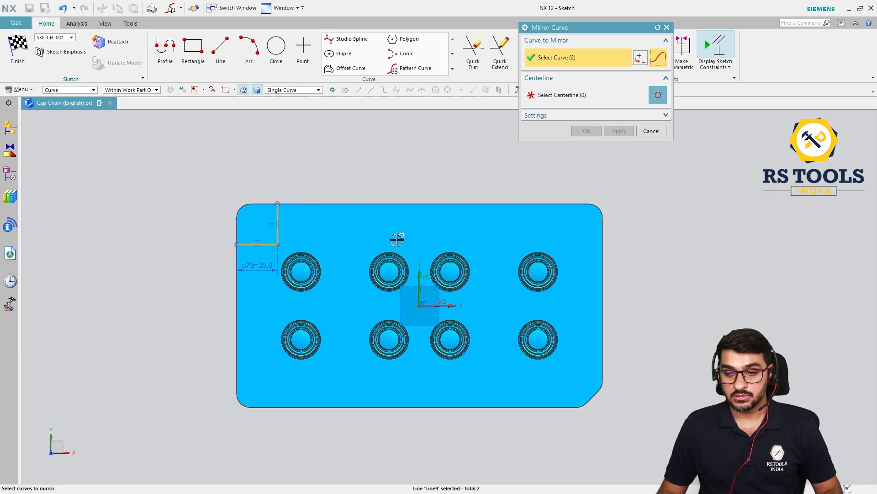
{"action": "middle_click", "coordinate": [419, 278]}
{"action": "middle_click", "coordinate": [536, 265]}
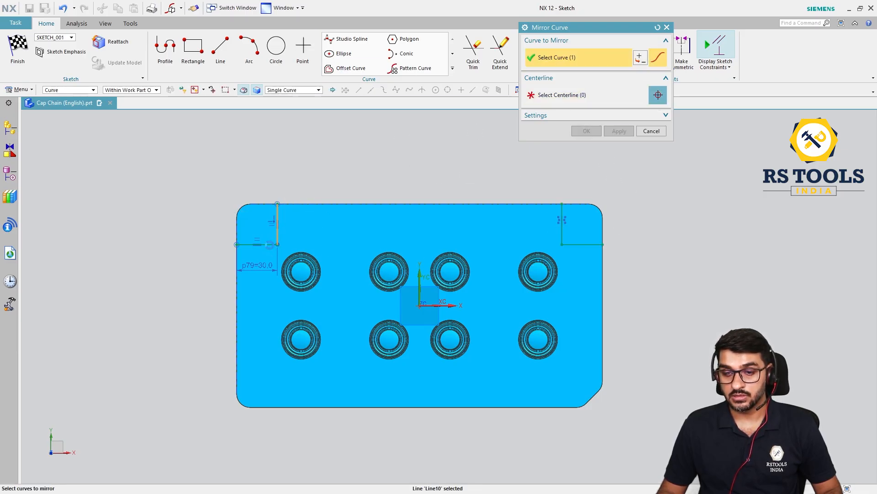
Mirror all four corner lines about the sketch's X axis and finish the sketch.
{"action": "middle_click", "coordinate": [587, 296]}
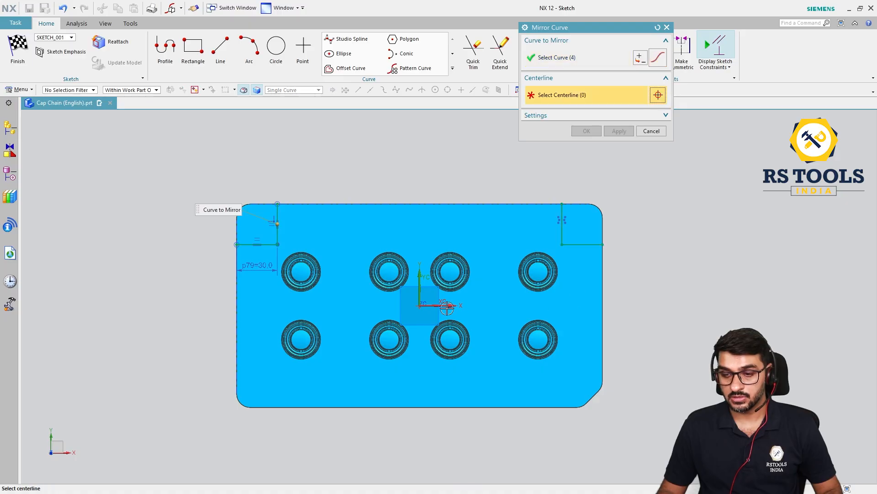
{"action": "middle_click", "coordinate": [675, 329]}
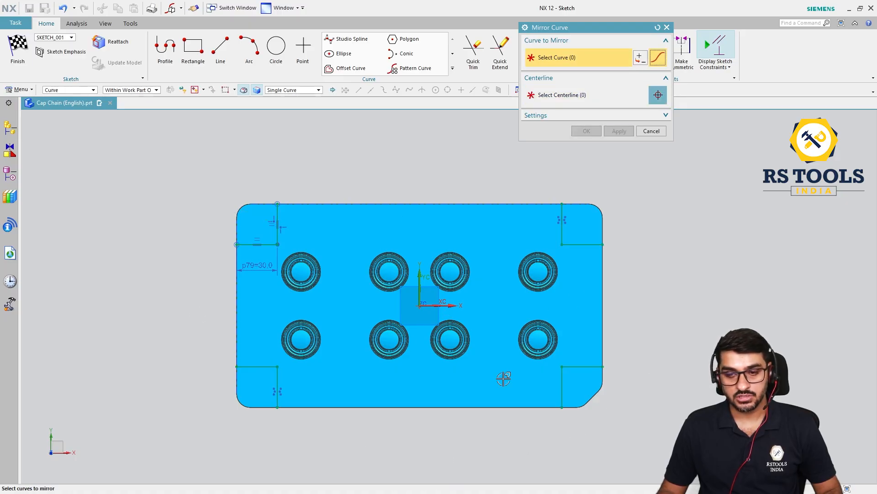
{"action": "left_click", "coordinate": [17, 59]}
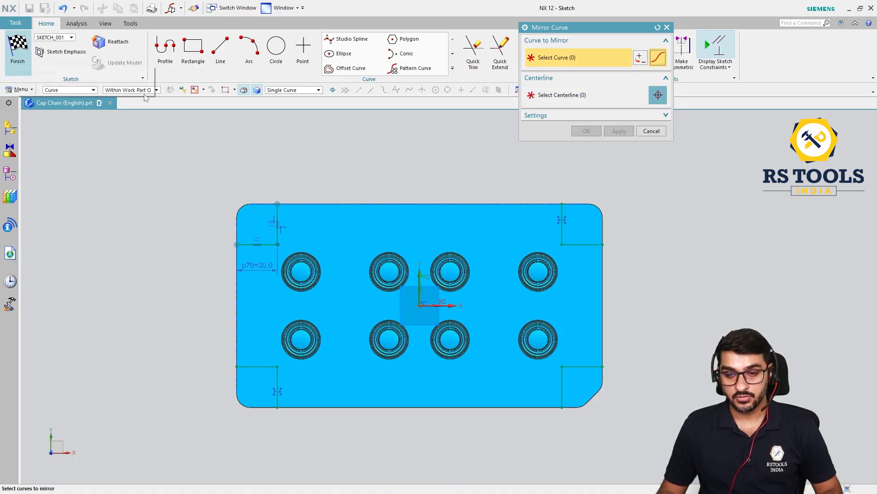
Add the core insert's outer edges at both negative X corners to the Extrude section to close those profiles.
{"action": "mouse_move", "coordinate": [432, 346]}
{"action": "middle_mouse_down"}
{"action": "mouse_move", "coordinate": [437, 274]}
{"action": "mouse_move", "coordinate": [484, 298]}
{"action": "middle_mouse_up"}
{"action": "scroll", "coordinate": [433, 344], "scroll_direction": "down", "scroll_amount": 1}
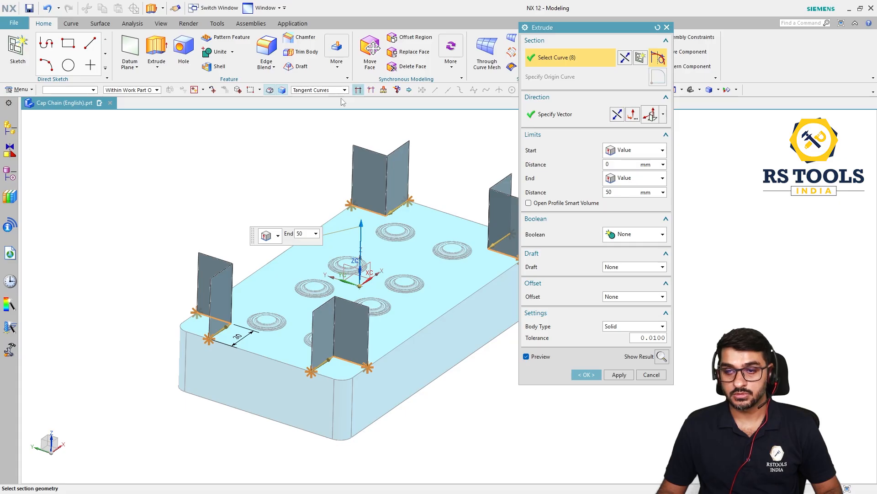
{"action": "scroll", "coordinate": [205, 327], "scroll_direction": "down", "scroll_amount": 3}
{"action": "left_click", "coordinate": [205, 328]}
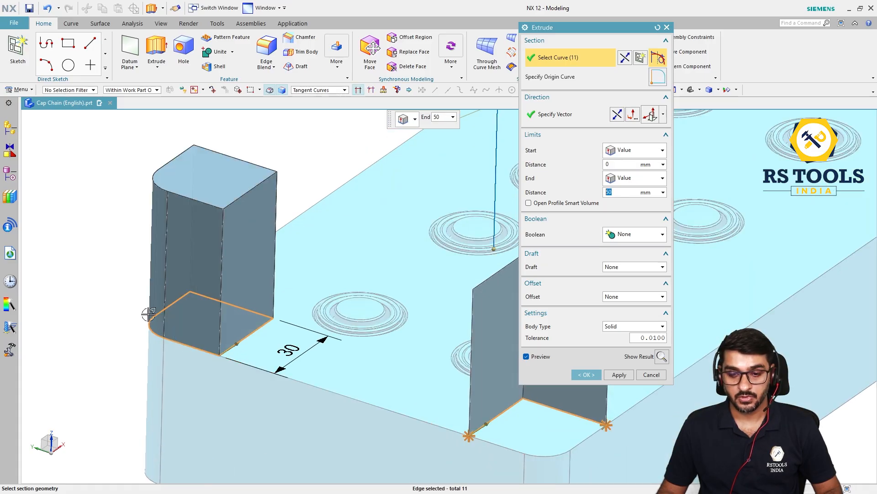
{"action": "scroll", "coordinate": [348, 379], "scroll_direction": "up", "scroll_amount": 2}
{"action": "left_click", "coordinate": [330, 369]}
{"action": "scroll", "coordinate": [290, 265], "scroll_direction": "up", "scroll_amount": 2}
Close the two positive X corner profiles by adding the core insert's outer edges there to the Extrude section.
{"action": "scroll", "coordinate": [294, 269], "scroll_direction": "down", "scroll_amount": 3}
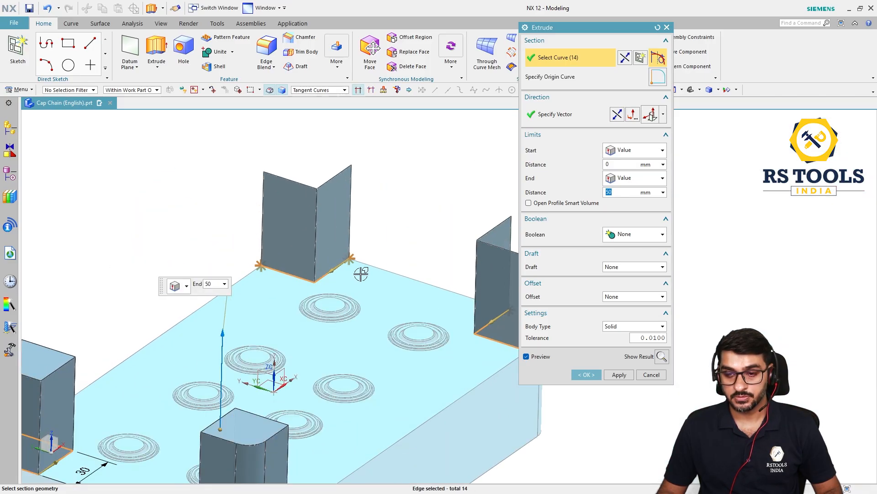
{"action": "middle_click_drag", "start_coordinate": [294, 269], "coordinate": [327, 184]}
{"action": "left_click", "coordinate": [325, 189]}
{"action": "scroll", "coordinate": [216, 157], "scroll_direction": "up", "scroll_amount": 2}
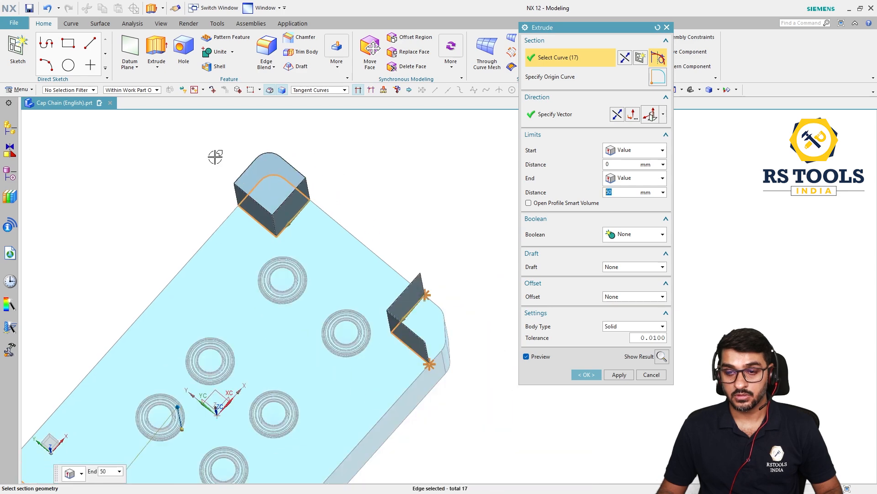
{"action": "scroll", "coordinate": [352, 271], "scroll_direction": "down", "scroll_amount": 3}
{"action": "left_click", "coordinate": [347, 282]}
{"action": "scroll", "coordinate": [366, 277], "scroll_direction": "up", "scroll_amount": 4}
{"action": "middle_click_drag", "start_coordinate": [385, 276], "coordinate": [393, 255]}
Set the corner extrusion's end distance to 6 mm and compare the block height with the core insert in front view.
{"action": "key", "text": "F8"}
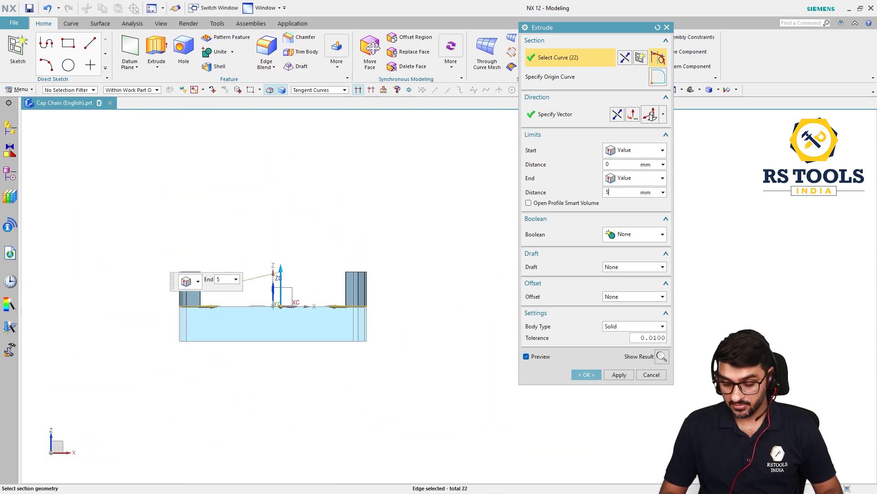
{"action": "key", "text": "BackSpace"}
{"action": "type", "text": "6"}
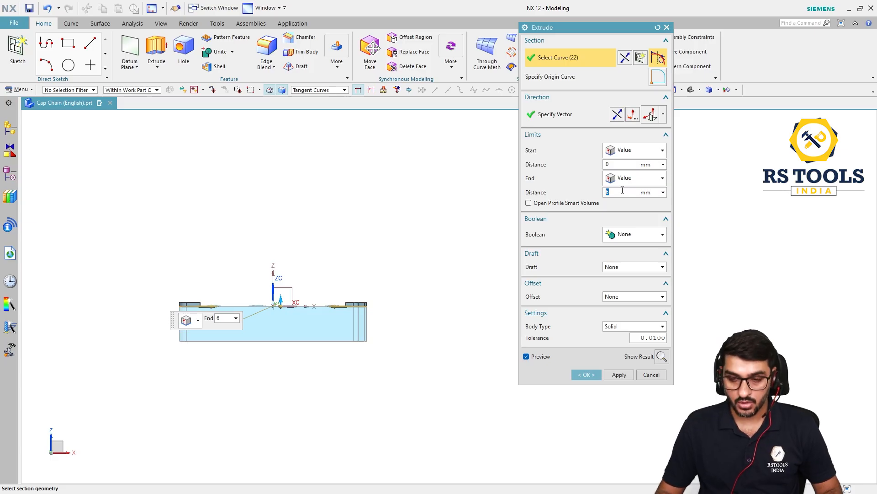
{"action": "scroll", "coordinate": [219, 335], "scroll_direction": "up", "scroll_amount": 3}
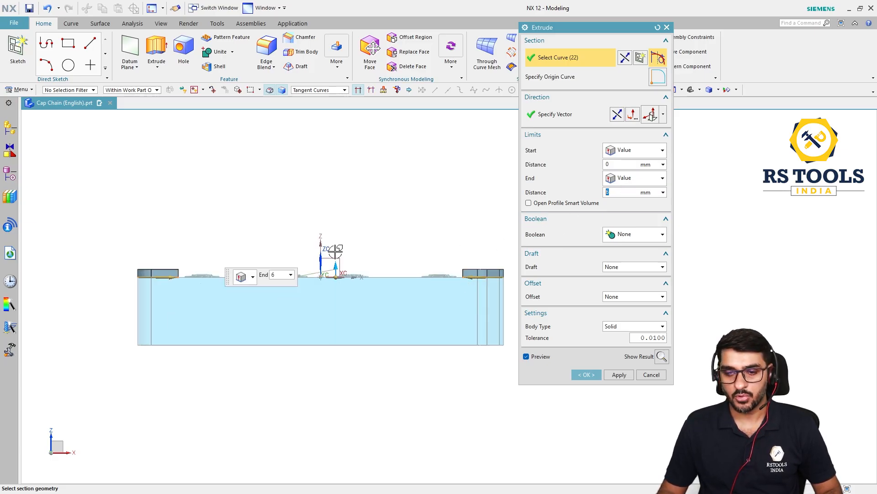
{"action": "scroll", "coordinate": [342, 254], "scroll_direction": "down", "scroll_amount": 2}
Try end distances of 7 mm and 8 mm for the four corner blocks.
{"action": "middle_click_drag", "start_coordinate": [433, 323], "coordinate": [449, 350]}
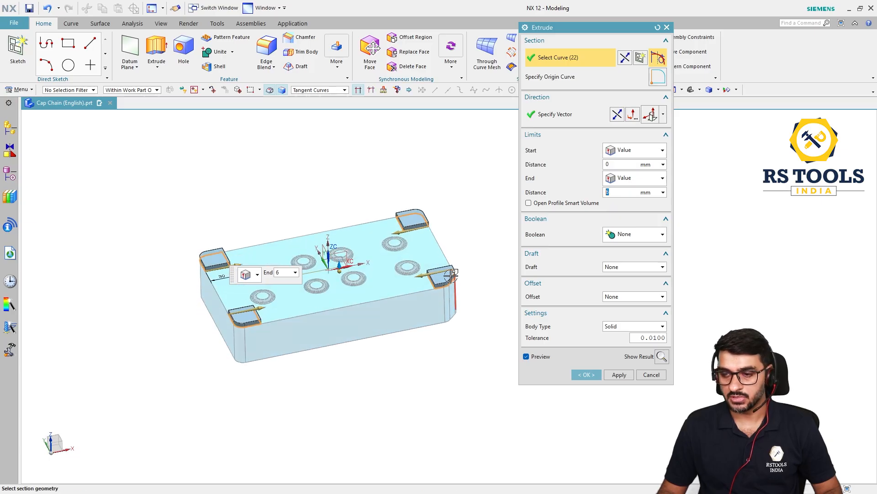
{"action": "scroll", "coordinate": [459, 276], "scroll_direction": "up", "scroll_amount": 2}
{"action": "type", "text": "7"}
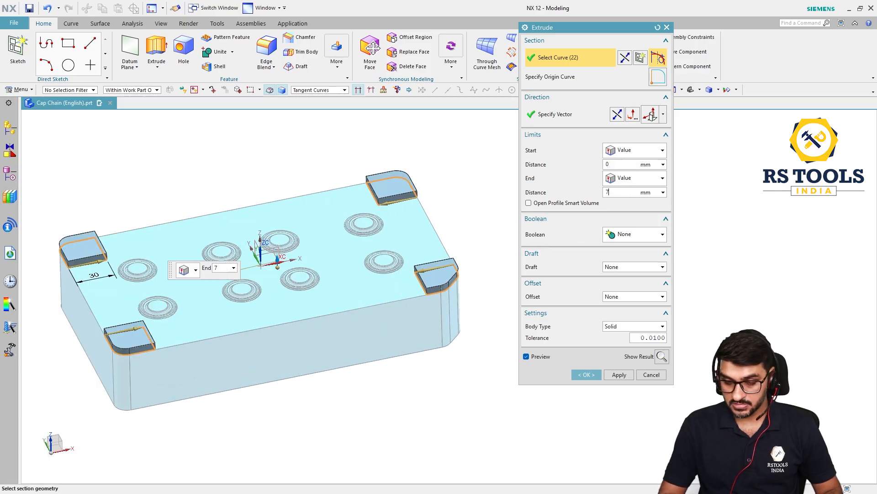
{"action": "key", "text": "Return"}
{"action": "type", "text": "8"}
{"action": "key", "text": "Return"}
Set the end distance to 7 mm and complete the Extrude of the four corner blocks with no Boolean.
{"action": "middle_click_drag", "start_coordinate": [423, 411], "coordinate": [357, 386]}
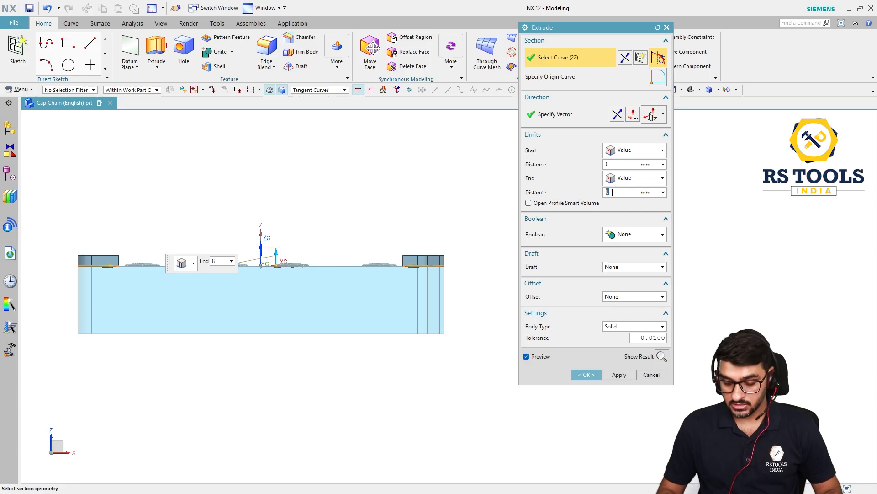
{"action": "type", "text": "7"}
{"action": "key", "text": "Return"}
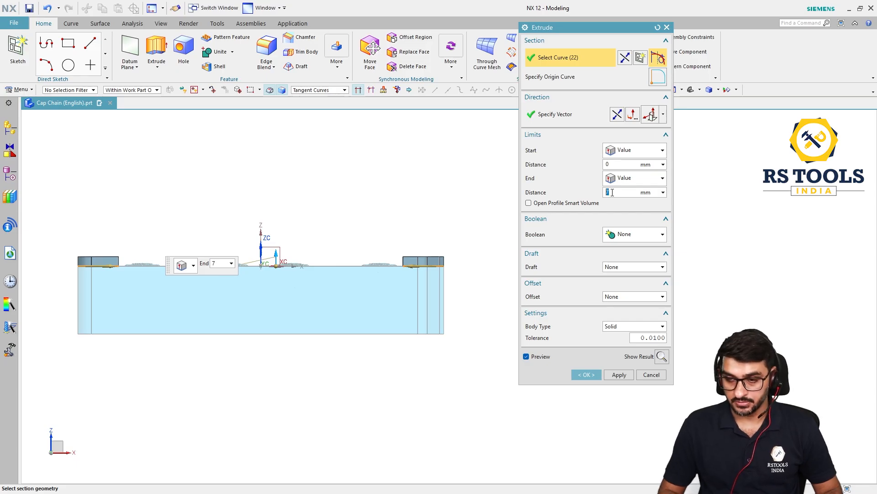
{"action": "left_click", "coordinate": [586, 375]}
Start an Offset Face on the outer side faces of the chamfered corner block, offsetting them 0.5 mm inward.
{"action": "middle_click_drag", "start_coordinate": [429, 368], "coordinate": [446, 388]}
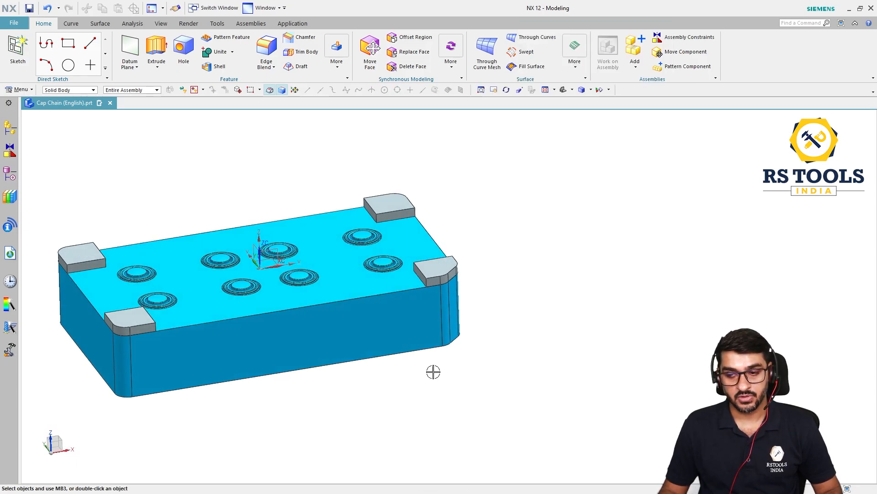
{"action": "scroll", "coordinate": [483, 239], "scroll_direction": "up", "scroll_amount": 3}
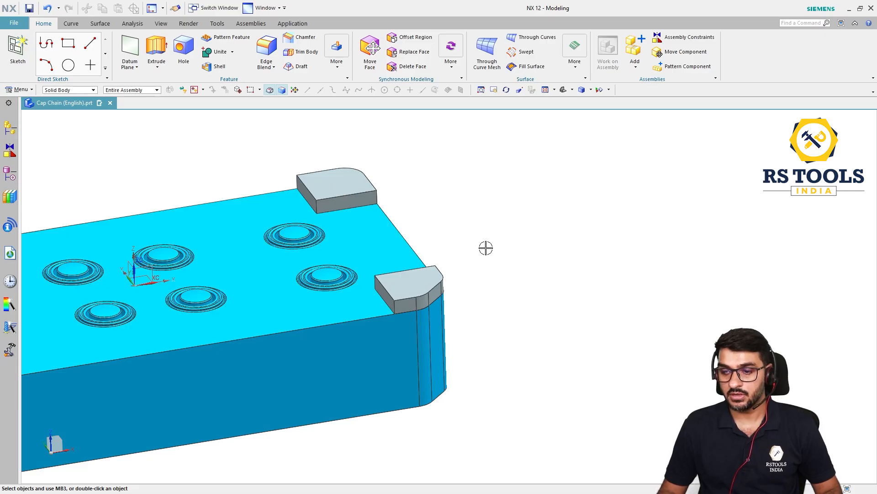
{"action": "left_click", "coordinate": [337, 53]}
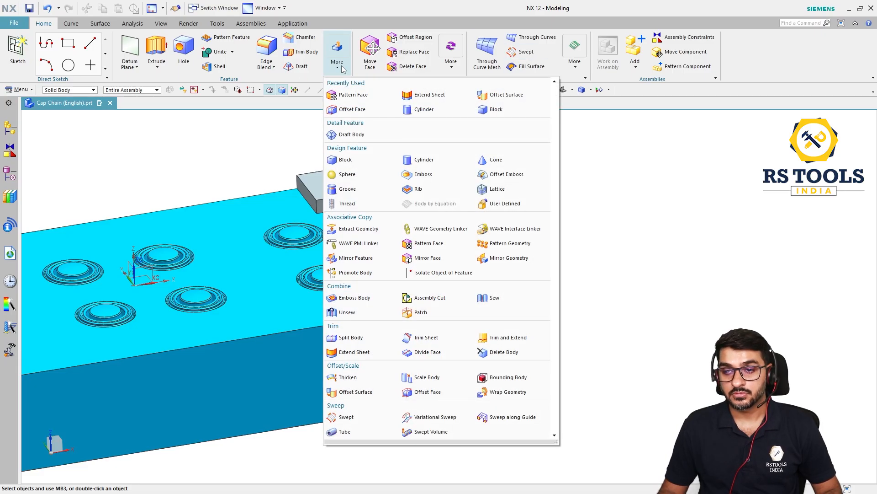
{"action": "left_click", "coordinate": [428, 392]}
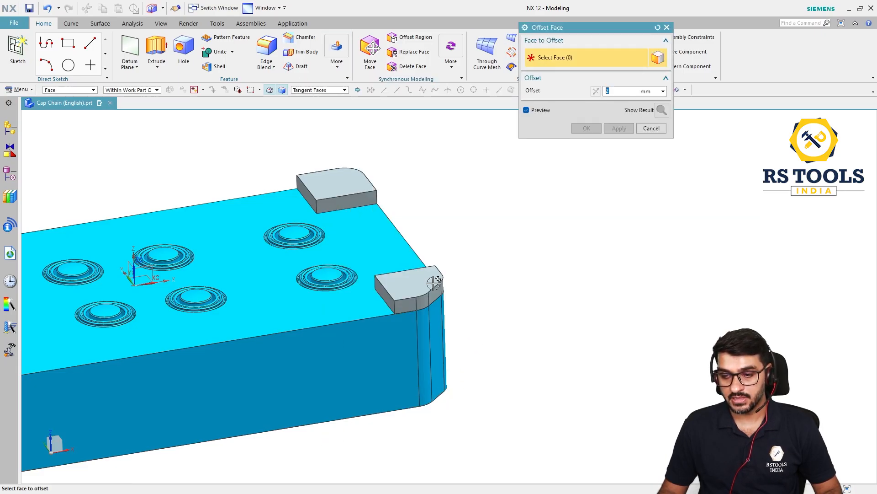
{"action": "scroll", "coordinate": [382, 333], "scroll_direction": "up", "scroll_amount": 3}
{"action": "left_click", "coordinate": [382, 333]}
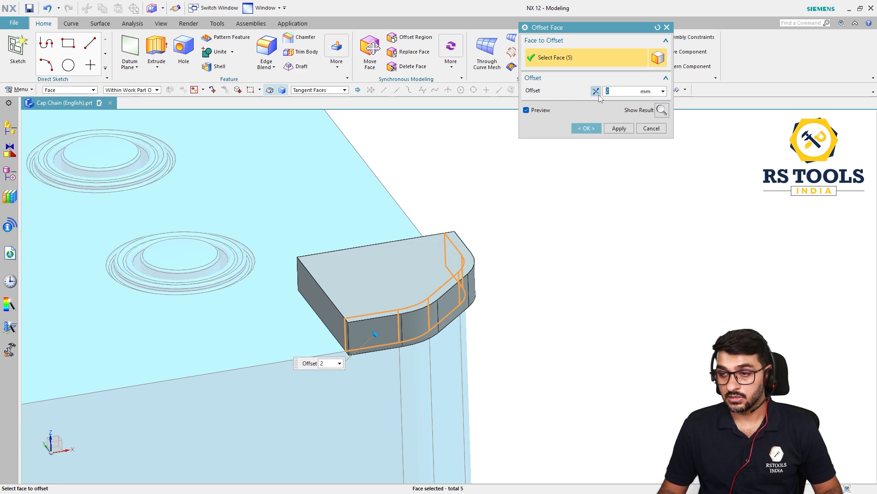
{"action": "left_click", "coordinate": [596, 91]}
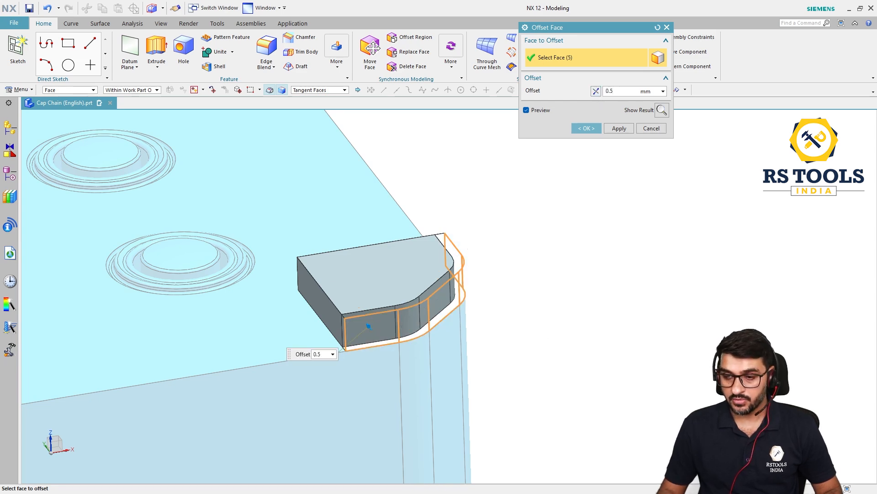
{"action": "key", "text": "Return"}
Add the outer side faces of the two corner blocks on the positive Y side to the 0.5 mm face offset.
{"action": "scroll", "coordinate": [495, 375], "scroll_direction": "down", "scroll_amount": 5}
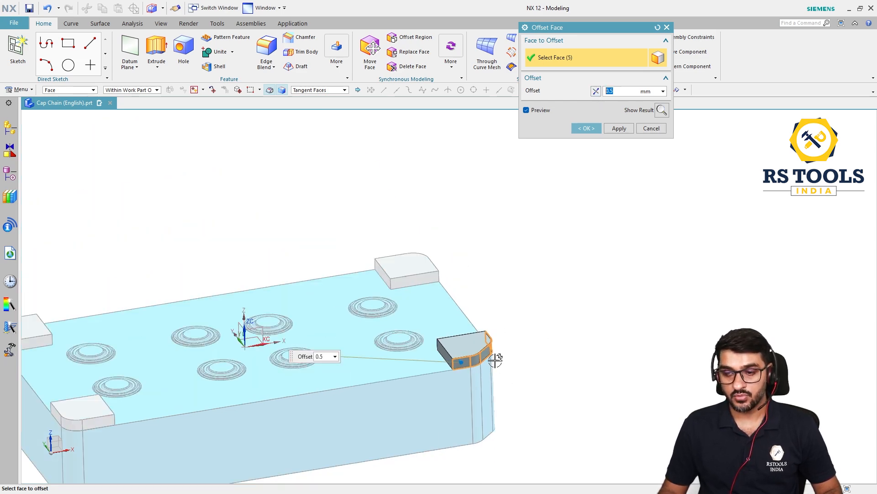
{"action": "middle_click_drag", "start_coordinate": [495, 360], "coordinate": [398, 386]}
{"action": "scroll", "coordinate": [439, 292], "scroll_direction": "up", "scroll_amount": 3}
{"action": "scroll", "coordinate": [448, 279], "scroll_direction": "down", "scroll_amount": 3}
{"action": "scroll", "coordinate": [397, 386], "scroll_direction": "up", "scroll_amount": 3}
{"action": "left_click", "coordinate": [365, 420]}
{"action": "scroll", "coordinate": [531, 370], "scroll_direction": "down", "scroll_amount": 5}
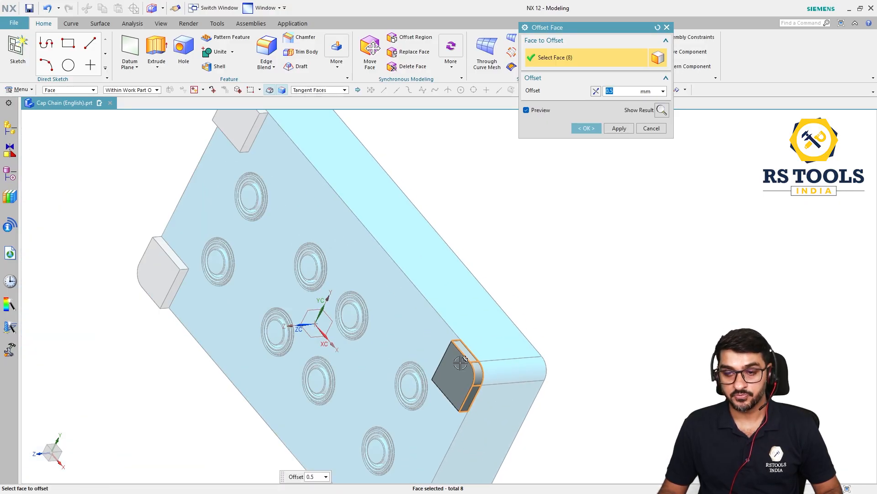
{"action": "middle_click_drag", "start_coordinate": [444, 209], "coordinate": [372, 249]}
{"action": "scroll", "coordinate": [410, 254], "scroll_direction": "up", "scroll_amount": 4}
{"action": "left_click", "coordinate": [410, 254]}
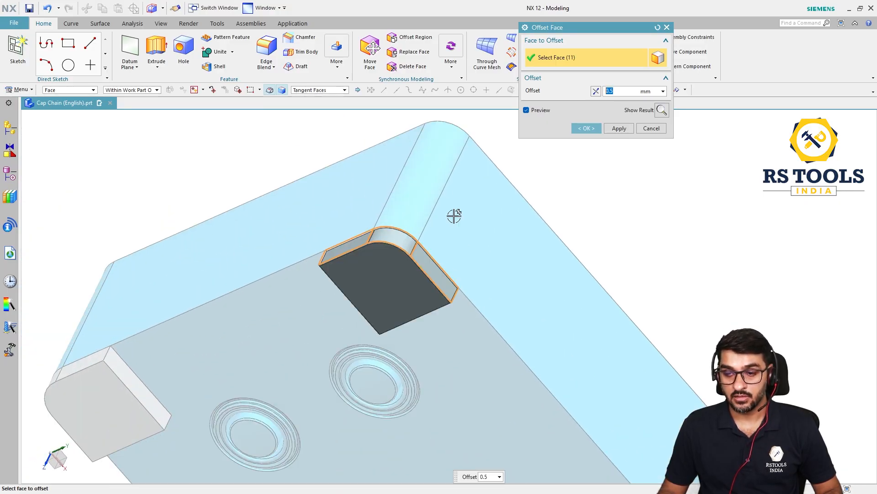
Add the outer side faces of the block at the negative X, negative Y corner and complete the Offset Face.
{"action": "scroll", "coordinate": [454, 215], "scroll_direction": "down", "scroll_amount": 5}
{"action": "middle_click_drag", "start_coordinate": [454, 215], "coordinate": [431, 200]}
{"action": "scroll", "coordinate": [264, 348], "scroll_direction": "up", "scroll_amount": 4}
{"action": "left_click", "coordinate": [263, 347]}
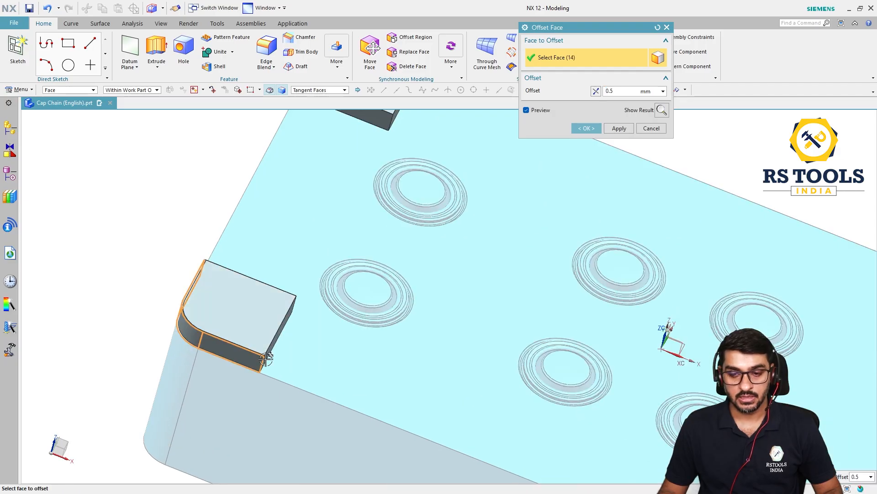
{"action": "scroll", "coordinate": [133, 243], "scroll_direction": "down", "scroll_amount": 4}
{"action": "middle_click_drag", "start_coordinate": [133, 242], "coordinate": [280, 309]}
{"action": "middle_click", "coordinate": [279, 309]}
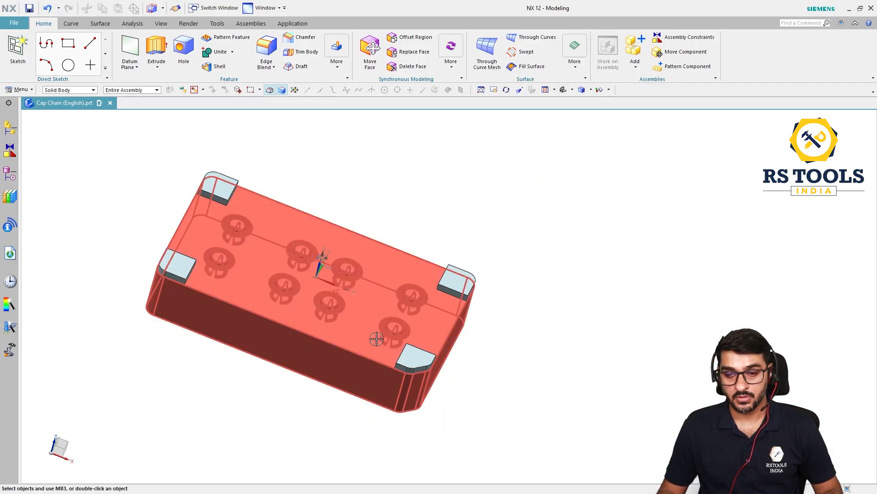
Start a face Draft with the core insert's top face as the stationary face.
{"action": "key", "text": "ctrl+alt+t"}
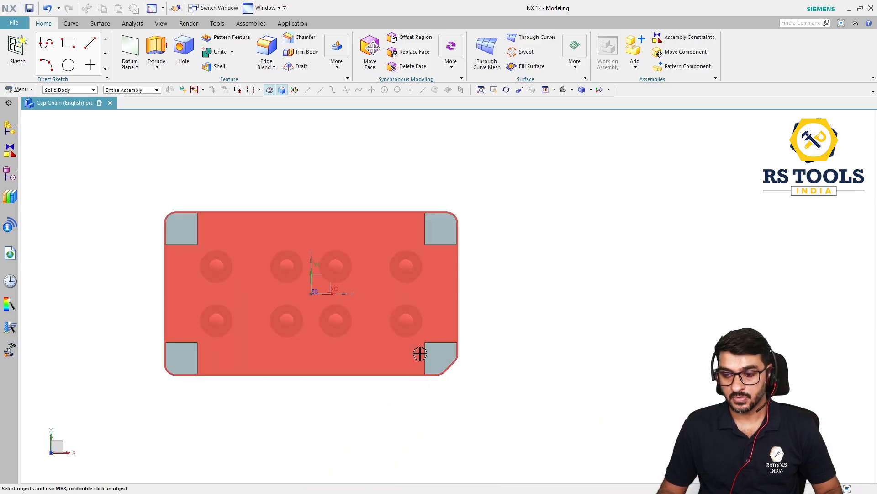
{"action": "middle_click_drag", "start_coordinate": [421, 352], "coordinate": [511, 356]}
{"action": "scroll", "coordinate": [569, 369], "scroll_direction": "down", "scroll_amount": 2}
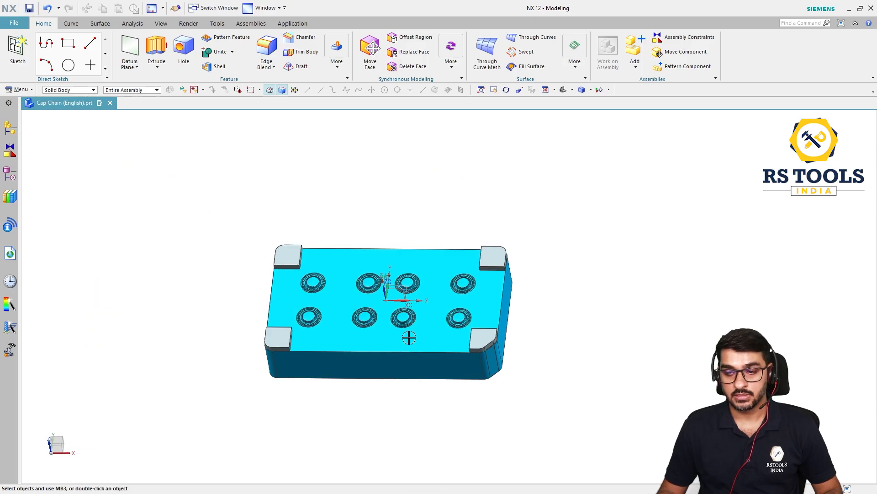
{"action": "scroll", "coordinate": [409, 337], "scroll_direction": "up", "scroll_amount": 1}
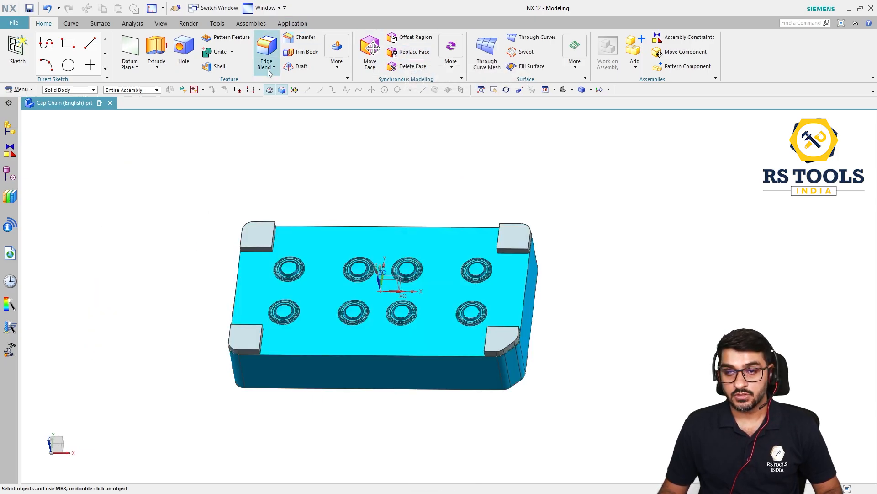
{"action": "left_click", "coordinate": [295, 67]}
{"action": "scroll", "coordinate": [304, 289], "scroll_direction": "down", "scroll_amount": 1}
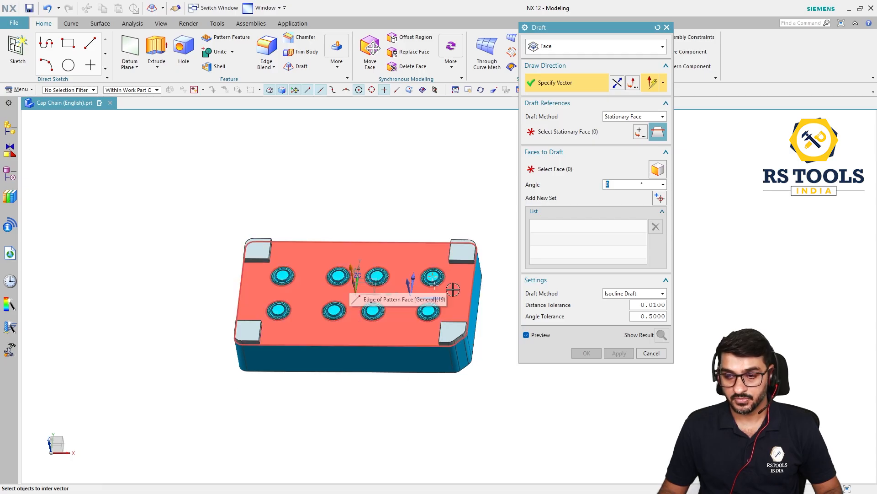
{"action": "scroll", "coordinate": [453, 289], "scroll_direction": "up", "scroll_amount": 2}
{"action": "scroll", "coordinate": [320, 306], "scroll_direction": "up", "scroll_amount": 1}
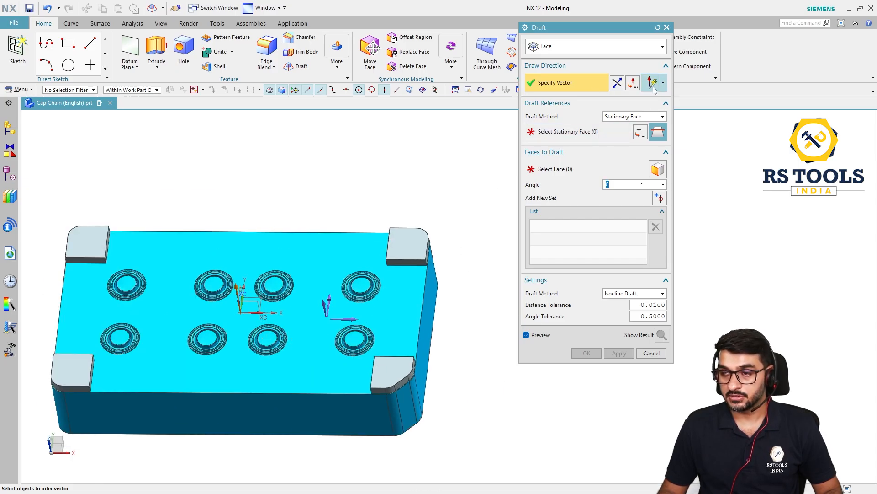
{"action": "middle_click_drag", "start_coordinate": [487, 228], "coordinate": [322, 274]}
{"action": "left_click", "coordinate": [304, 309]}
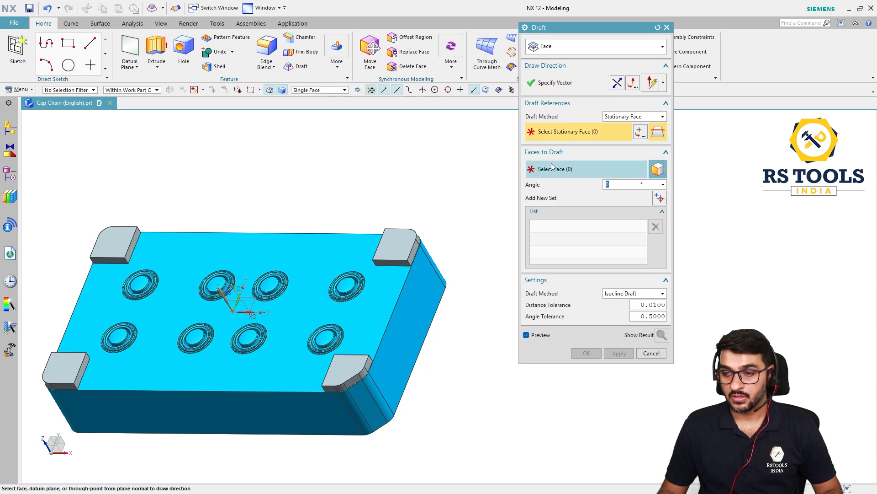
{"action": "left_click", "coordinate": [384, 299]}
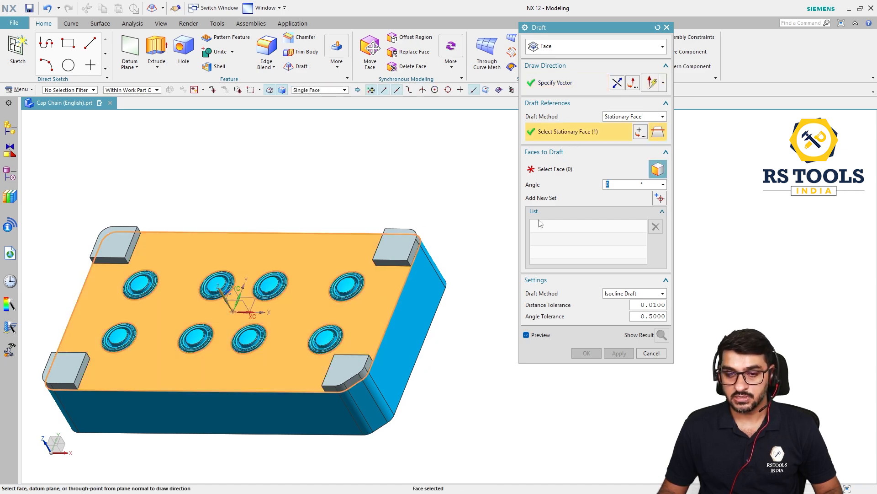
Draft the two inner side faces of the block at the negative X, positive Y corner by 5°.
{"action": "left_click", "coordinate": [582, 168]}
{"action": "scroll", "coordinate": [122, 265], "scroll_direction": "up", "scroll_amount": 5}
{"action": "left_click", "coordinate": [109, 254]}
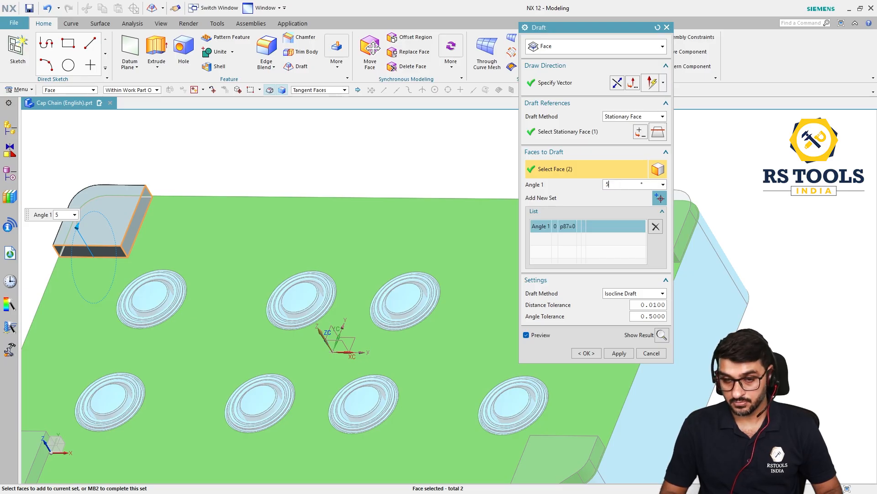
{"action": "key", "text": "Return"}
Add the inner side faces of the two corner blocks on the positive X side to the 5° draft set.
{"action": "scroll", "coordinate": [192, 264], "scroll_direction": "down", "scroll_amount": 3}
{"action": "middle_click_drag", "start_coordinate": [225, 273], "coordinate": [299, 278]}
{"action": "scroll", "coordinate": [350, 259], "scroll_direction": "up", "scroll_amount": 4}
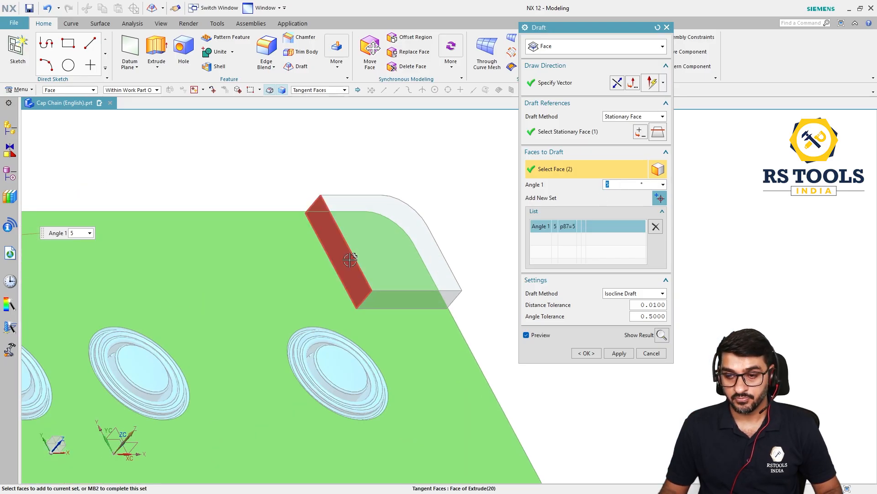
{"action": "left_click", "coordinate": [350, 259]}
{"action": "scroll", "coordinate": [352, 201], "scroll_direction": "down", "scroll_amount": 4}
{"action": "middle_click_drag", "start_coordinate": [352, 201], "coordinate": [386, 329]}
{"action": "scroll", "coordinate": [335, 247], "scroll_direction": "up", "scroll_amount": 4}
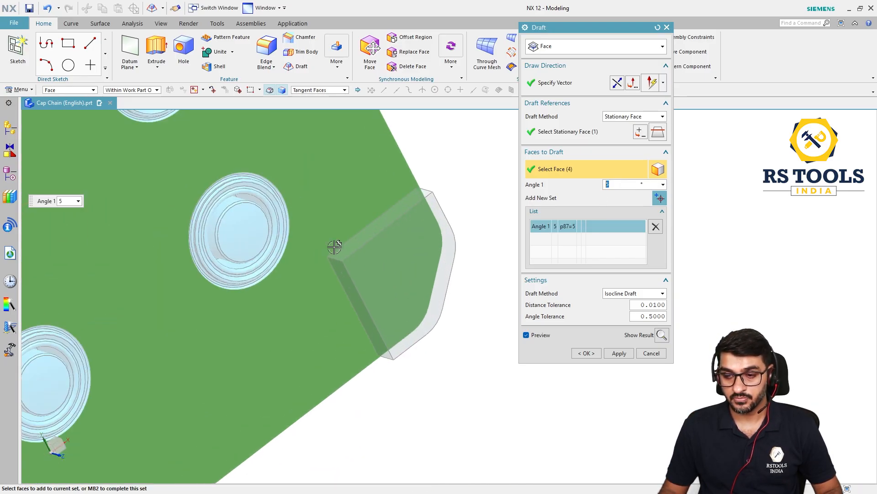
{"action": "left_click", "coordinate": [352, 288]}
Add the inner side faces of the negative X, negative Y corner block and complete the 5° Draft.
{"action": "scroll", "coordinate": [434, 263], "scroll_direction": "down", "scroll_amount": 4}
{"action": "middle_click_drag", "start_coordinate": [435, 262], "coordinate": [198, 362]}
{"action": "scroll", "coordinate": [197, 363], "scroll_direction": "up", "scroll_amount": 4}
{"action": "left_click", "coordinate": [198, 363]}
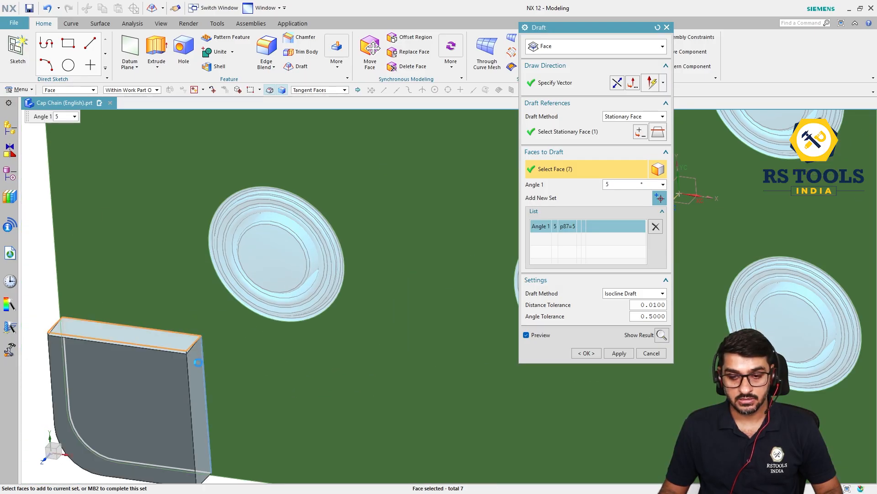
{"action": "scroll", "coordinate": [197, 362], "scroll_direction": "down", "scroll_amount": 5}
{"action": "middle_click", "coordinate": [217, 339]}
{"action": "middle_click", "coordinate": [219, 341]}
{"action": "scroll", "coordinate": [231, 386], "scroll_direction": "down", "scroll_amount": 1}
{"action": "middle_click_drag", "start_coordinate": [231, 387], "coordinate": [308, 375]}
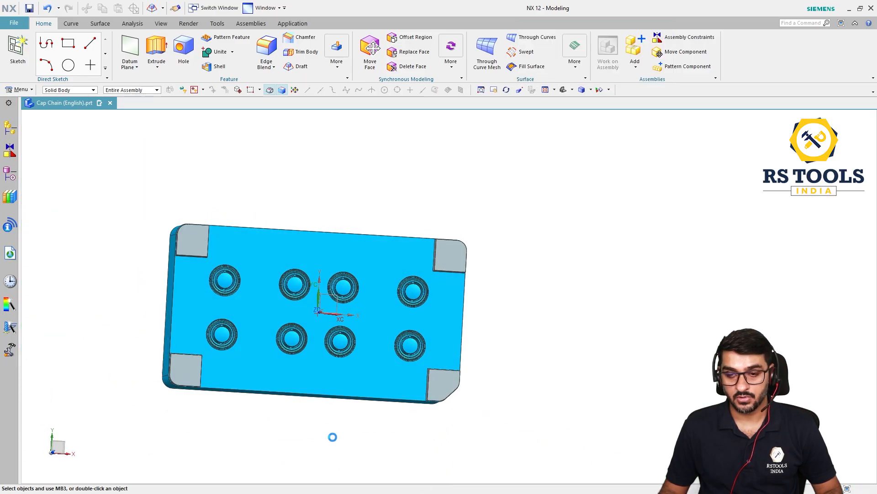
Start an Edge Blend and select the vertical inner corner edge of each of the four corner blocks.
{"action": "middle_click_drag", "start_coordinate": [333, 437], "coordinate": [320, 410]}
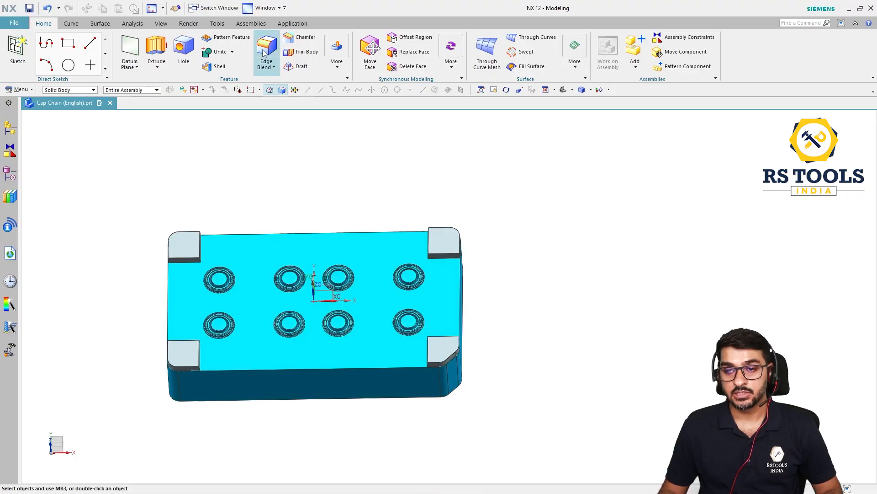
{"action": "scroll", "coordinate": [194, 251], "scroll_direction": "up", "scroll_amount": 5}
{"action": "left_click", "coordinate": [190, 263]}
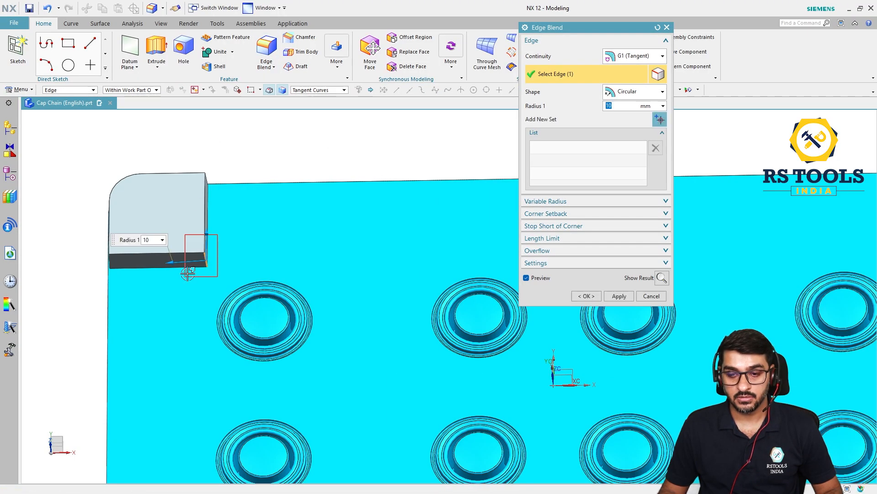
{"action": "scroll", "coordinate": [152, 245], "scroll_direction": "down", "scroll_amount": 5}
{"action": "scroll", "coordinate": [352, 220], "scroll_direction": "up", "scroll_amount": 4}
{"action": "left_click", "coordinate": [384, 246]}
{"action": "scroll", "coordinate": [349, 215], "scroll_direction": "down", "scroll_amount": 3}
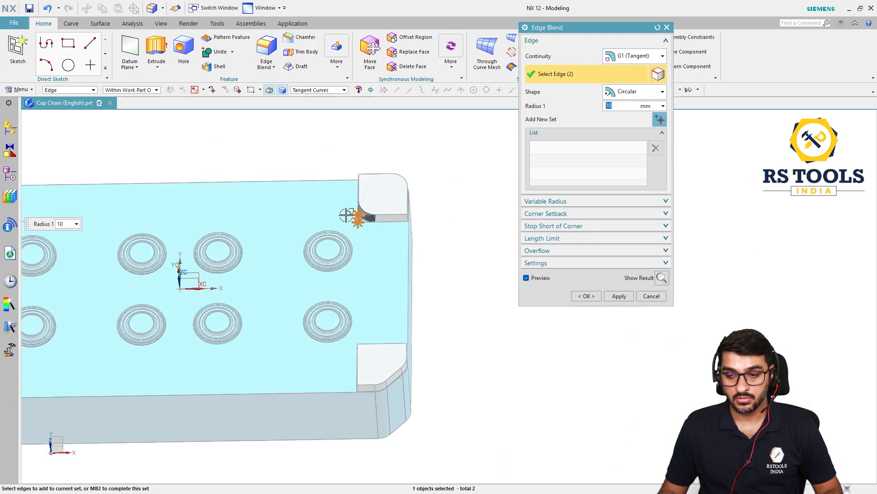
{"action": "scroll", "coordinate": [371, 304], "scroll_direction": "up", "scroll_amount": 3}
{"action": "left_click", "coordinate": [348, 333]}
{"action": "scroll", "coordinate": [464, 323], "scroll_direction": "down", "scroll_amount": 3}
{"action": "scroll", "coordinate": [141, 317], "scroll_direction": "up", "scroll_amount": 4}
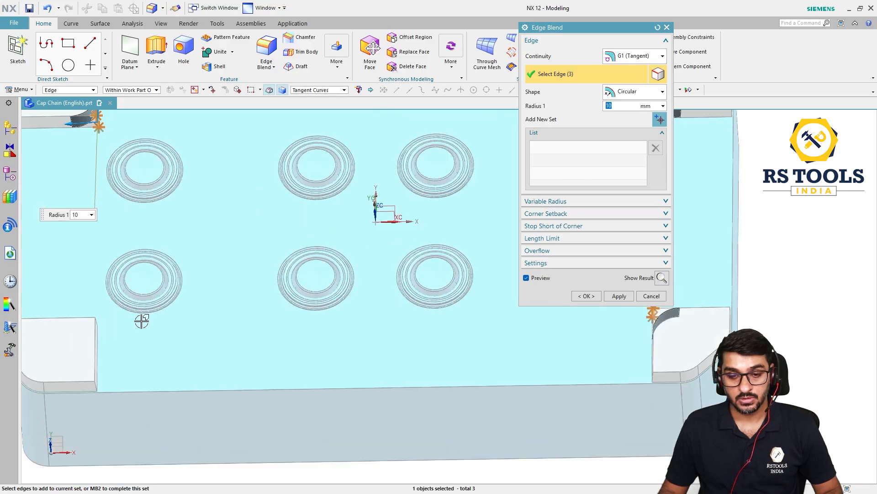
{"action": "left_click", "coordinate": [87, 328]}
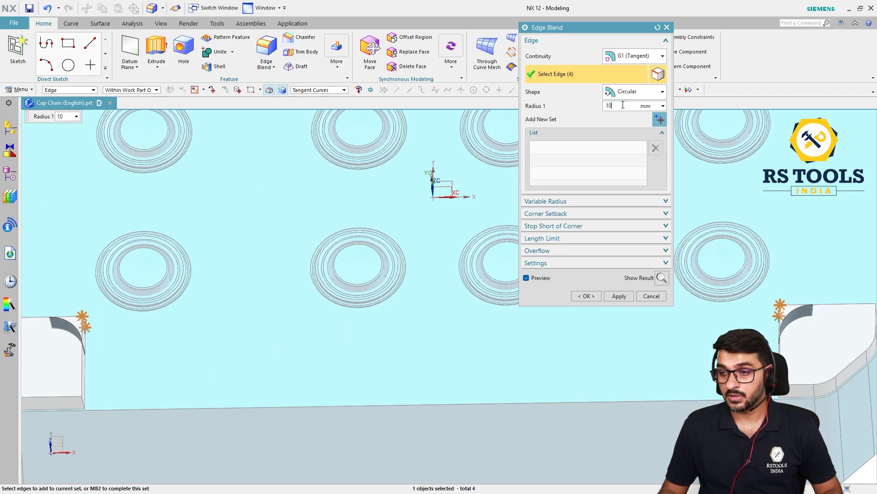
Set the blend radius to 12 mm and complete the Edge Blend on the four corner blocks.
{"action": "type", "text": "12"}
{"action": "key", "text": "Return"}
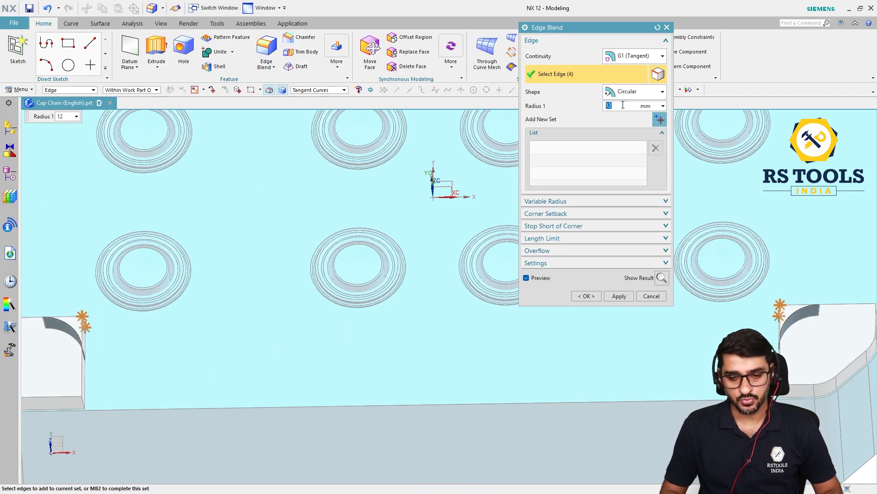
{"action": "middle_click", "coordinate": [328, 324]}
{"action": "scroll", "coordinate": [328, 323], "scroll_direction": "down", "scroll_amount": 5}
{"action": "key", "text": "F8"}
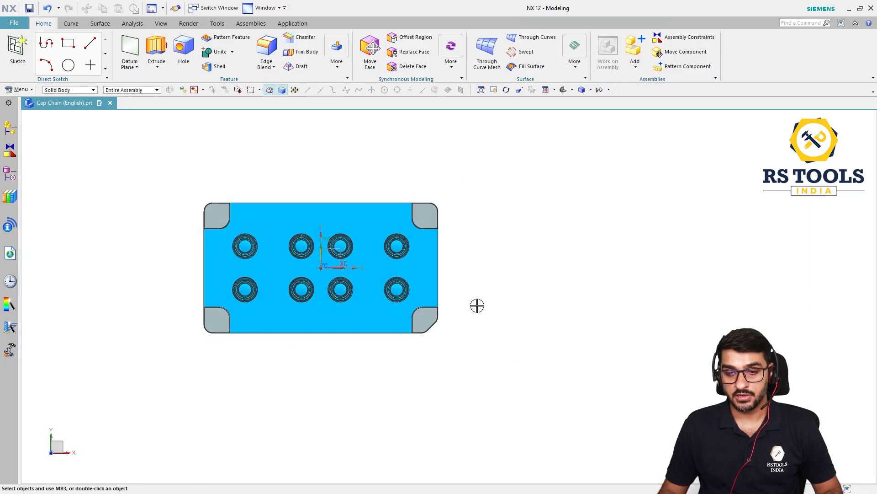
Unite the four corner blocks with the core insert, using the insert as the target body.
{"action": "middle_click_drag", "start_coordinate": [480, 316], "coordinate": [462, 272]}
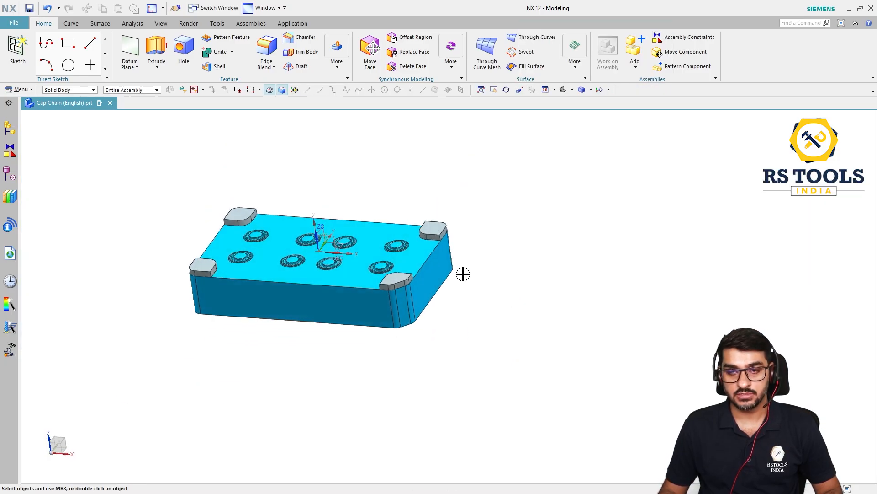
{"action": "left_click", "coordinate": [219, 51]}
{"action": "left_click", "coordinate": [269, 233]}
{"action": "left_click_drag", "start_coordinate": [167, 185], "coordinate": [518, 361]}
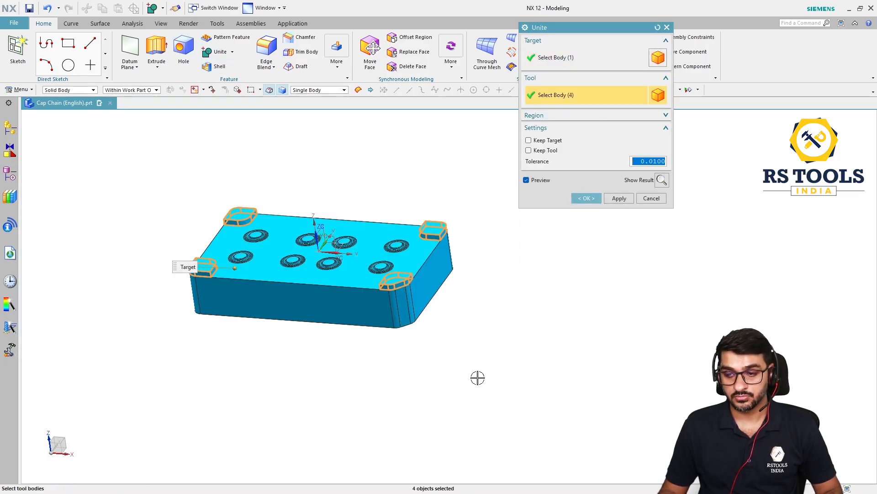
{"action": "middle_click", "coordinate": [391, 360]}
Examine the united core insert and its corner blocks from several angles, including close up at the chamfered corner.
{"action": "middle_click_drag", "start_coordinate": [391, 360], "coordinate": [421, 392]}
{"action": "key", "text": "F8"}
{"action": "scroll", "coordinate": [369, 223], "scroll_direction": "up", "scroll_amount": 2}
{"action": "mouse_move", "coordinate": [434, 336]}
{"action": "middle_mouse_down"}
{"action": "mouse_move", "coordinate": [425, 303]}
{"action": "mouse_move", "coordinate": [431, 321]}
{"action": "middle_mouse_up"}
{"action": "key", "text": "F8"}
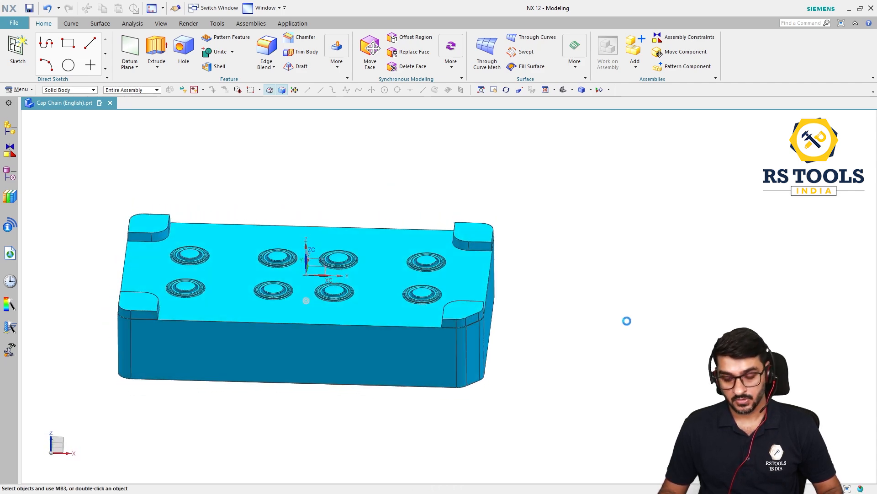
{"action": "mouse_move", "coordinate": [327, 276]}
{"action": "middle_mouse_down"}
{"action": "mouse_move", "coordinate": [320, 255]}
{"action": "mouse_move", "coordinate": [315, 275]}
{"action": "middle_mouse_up"}
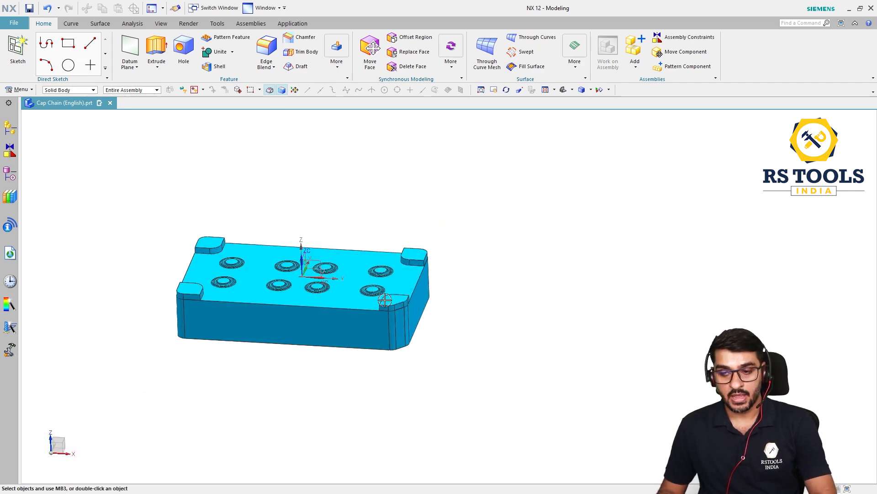
{"action": "scroll", "coordinate": [315, 278], "scroll_direction": "up", "scroll_amount": 3}
{"action": "left_click", "coordinate": [399, 315]}
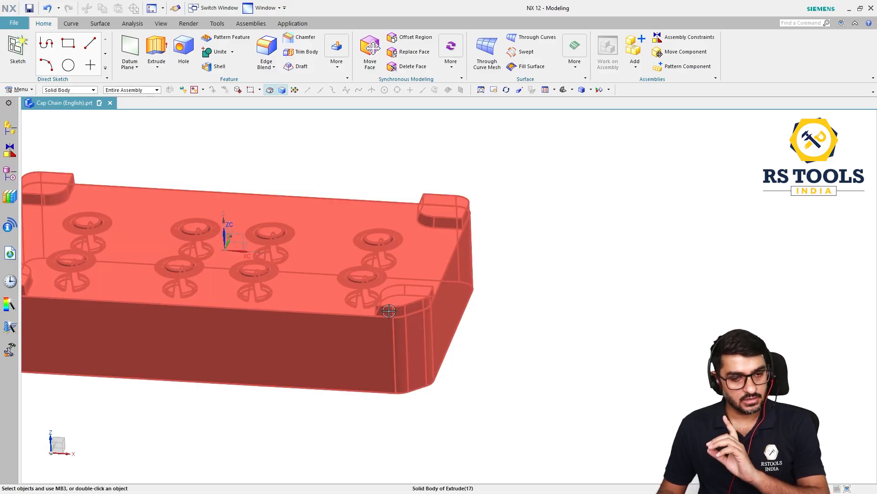
Turn on the CAVITY INSERT layer so the cavity insert is shown together with the core insert.
{"action": "key", "text": "ctrl+l"}
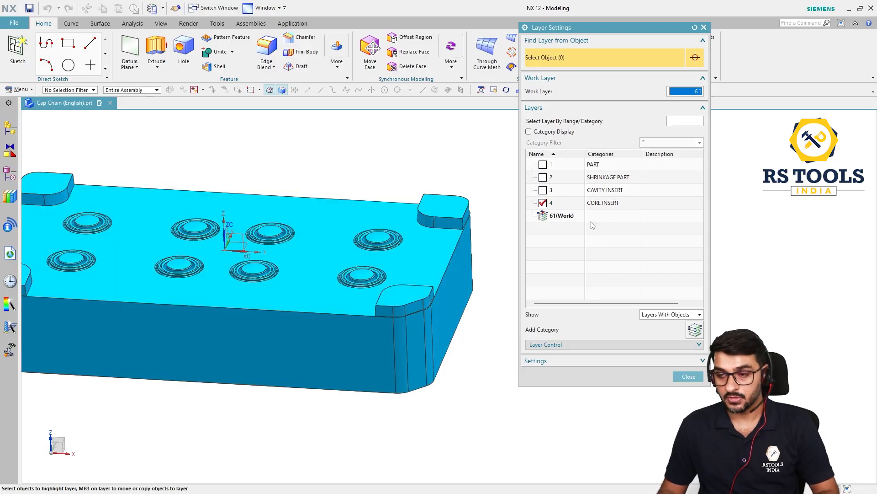
{"action": "left_click", "coordinate": [543, 190]}
{"action": "middle_click", "coordinate": [505, 204]}
{"action": "key", "text": "ctrl+alt+f"}
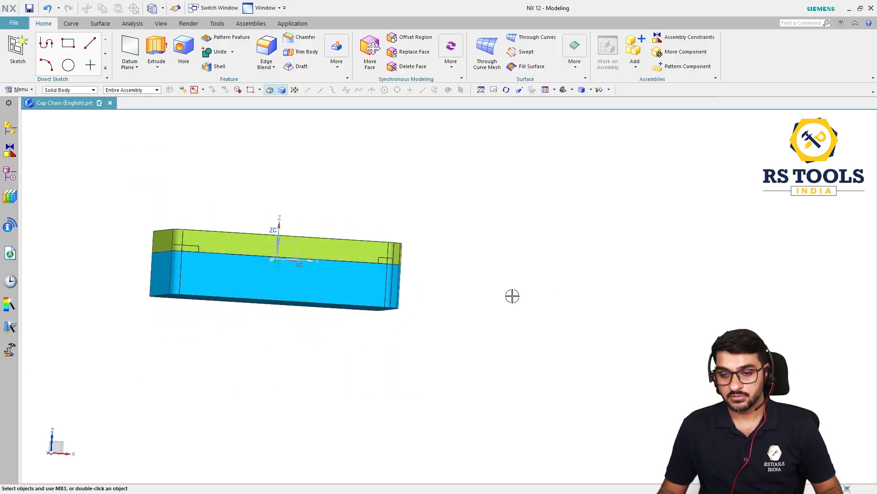
Subtract the core insert from the cavity insert, keeping the tool body and using a tolerance of 0.02.
{"action": "left_click", "coordinate": [232, 52]}
{"action": "left_click", "coordinate": [224, 78]}
{"action": "left_click", "coordinate": [340, 246]}
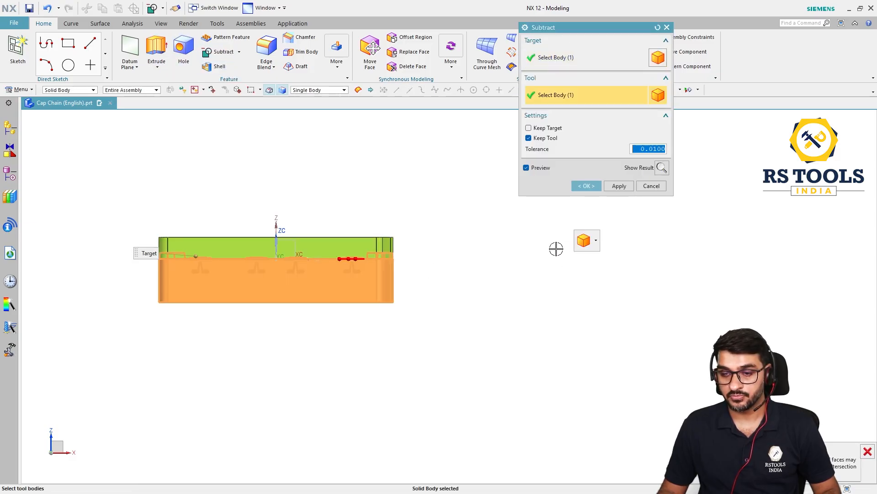
{"action": "middle_click_drag", "start_coordinate": [470, 268], "coordinate": [453, 293]}
{"action": "scroll", "coordinate": [396, 267], "scroll_direction": "down", "scroll_amount": 3}
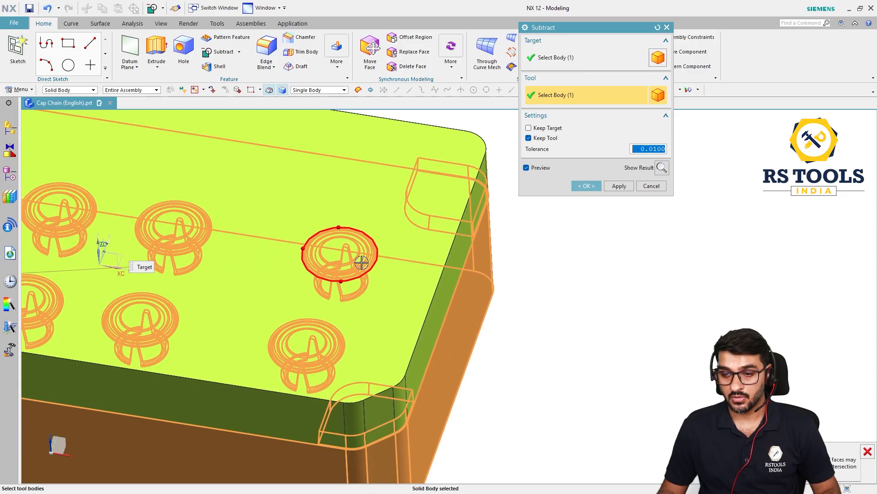
{"action": "left_click_drag", "start_coordinate": [264, 202], "coordinate": [399, 297]}
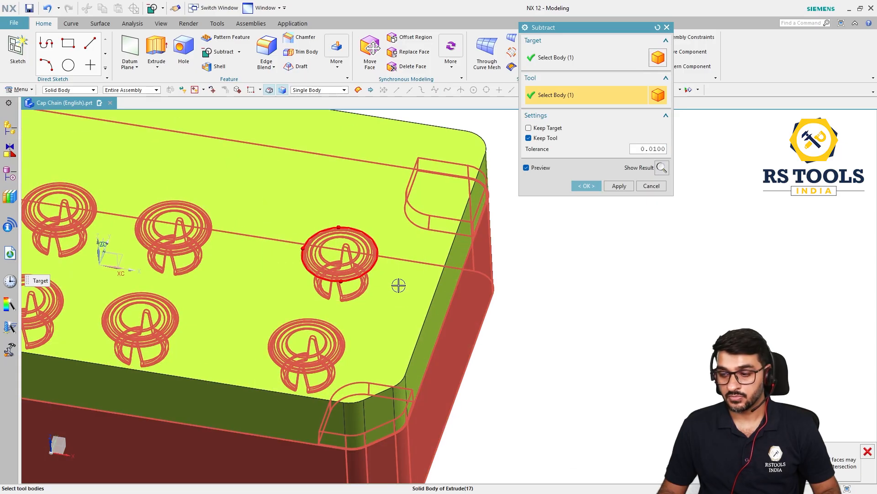
{"action": "left_click", "coordinate": [661, 168]}
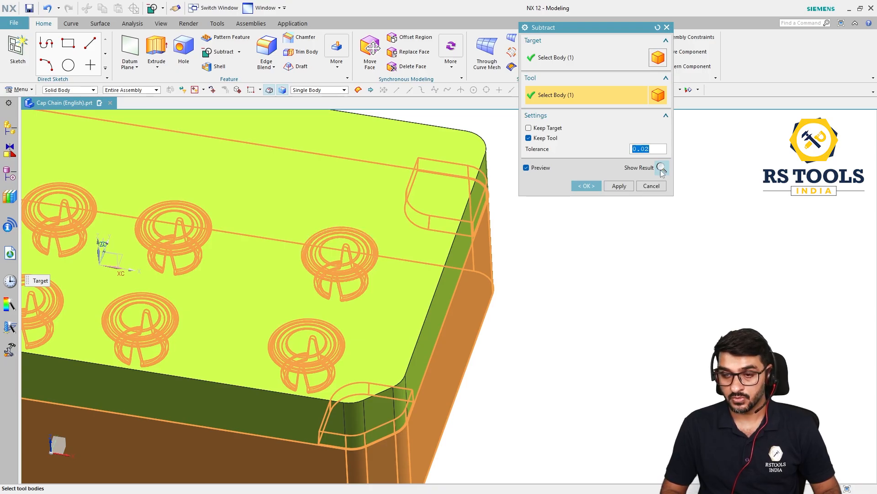
{"action": "left_click", "coordinate": [587, 186]}
{"action": "scroll", "coordinate": [618, 221], "scroll_direction": "up", "scroll_amount": 3}
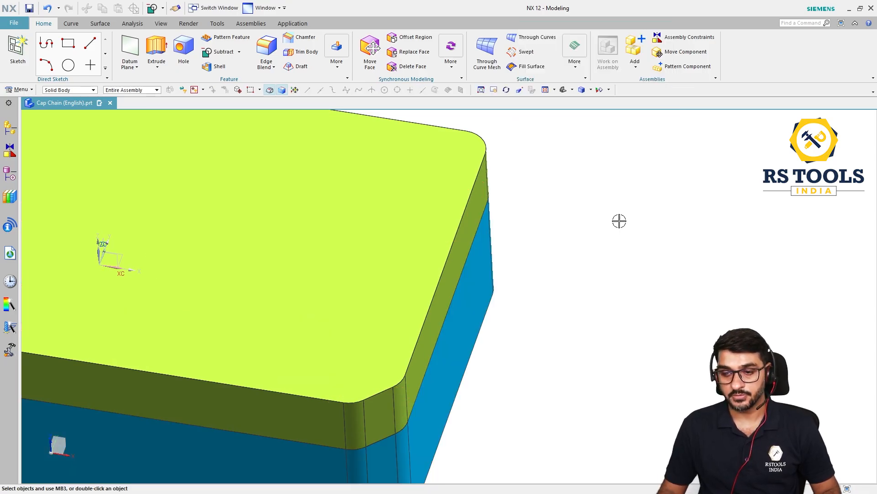
{"action": "key", "text": "Home"}
{"action": "key", "text": "ctrl+z"}
{"action": "key", "text": "ctrl+z"}
{"action": "key", "text": "ctrl+z"}
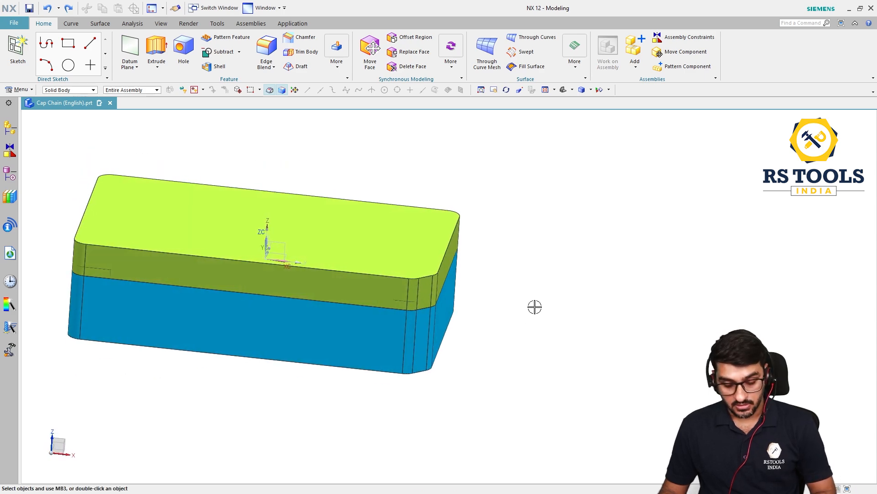
Hide the CORE INSERT layer and examine the corner pockets on the parting face of the cavity insert.
{"action": "key", "text": "ctrl+l"}
{"action": "left_click", "coordinate": [545, 204]}
{"action": "left_click", "coordinate": [686, 375]}
{"action": "middle_click_drag", "start_coordinate": [526, 238], "coordinate": [488, 241]}
{"action": "scroll", "coordinate": [472, 314], "scroll_direction": "down", "scroll_amount": 5}
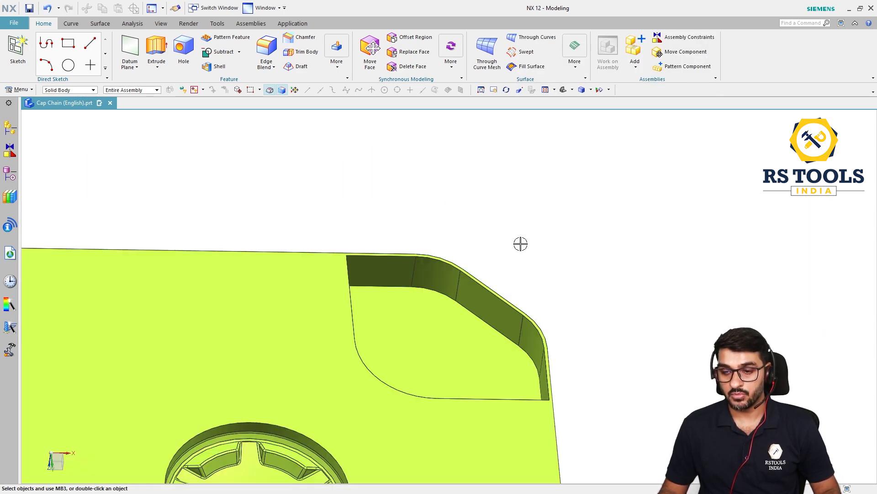
{"action": "scroll", "coordinate": [524, 243], "scroll_direction": "up", "scroll_amount": 5}
{"action": "middle_click_drag", "start_coordinate": [547, 265], "coordinate": [537, 274]}
{"action": "scroll", "coordinate": [468, 227], "scroll_direction": "down", "scroll_amount": 5}
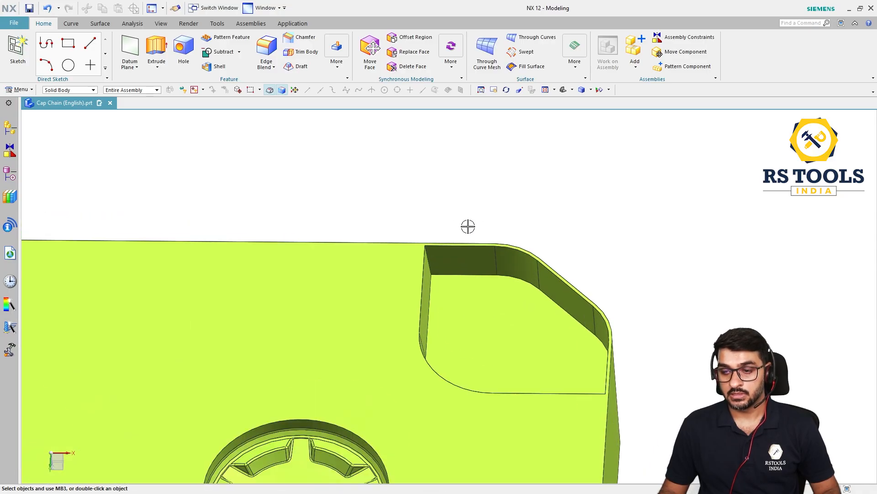
{"action": "left_click_drag", "start_coordinate": [408, 193], "coordinate": [602, 308]}
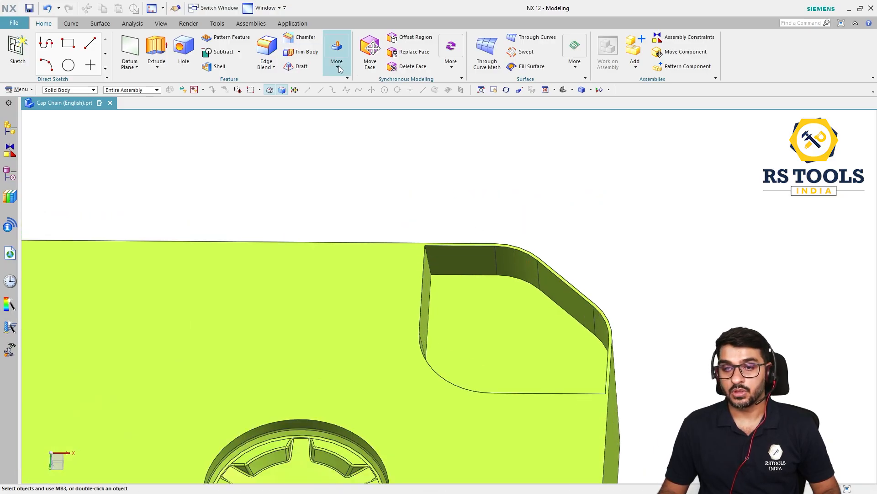
Start Replace Face and select all tangent outer side faces of the cavity insert as the replacement faces.
{"action": "left_click", "coordinate": [411, 52]}
{"action": "scroll", "coordinate": [203, 154], "scroll_direction": "up", "scroll_amount": 4}
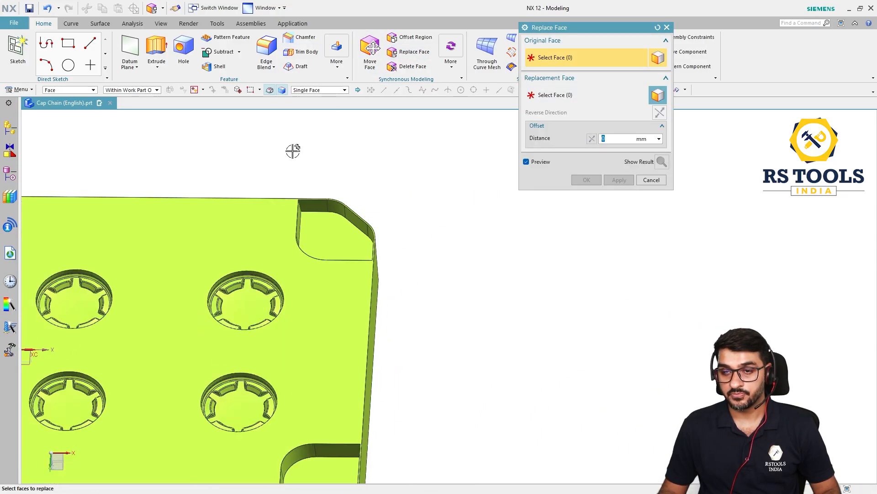
{"action": "left_click", "coordinate": [560, 96]}
{"action": "scroll", "coordinate": [503, 293], "scroll_direction": "up", "scroll_amount": 4}
{"action": "middle_click_drag", "start_coordinate": [505, 304], "coordinate": [443, 313]}
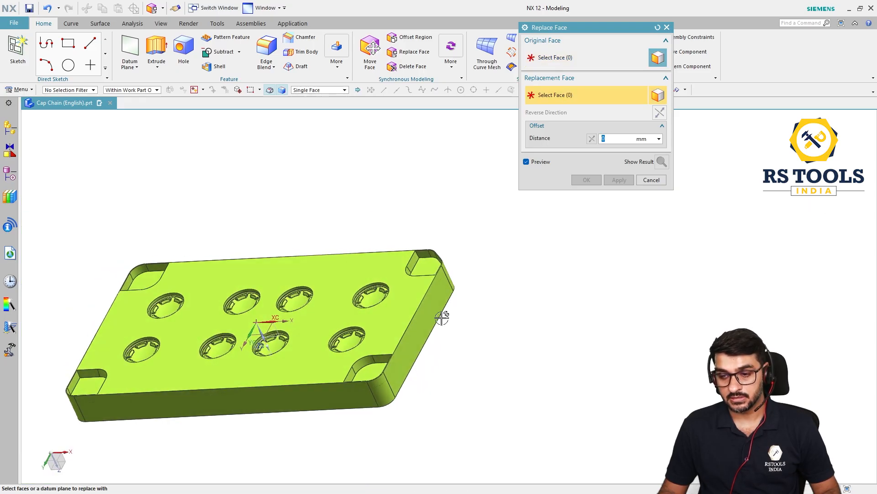
{"action": "left_click", "coordinate": [428, 327]}
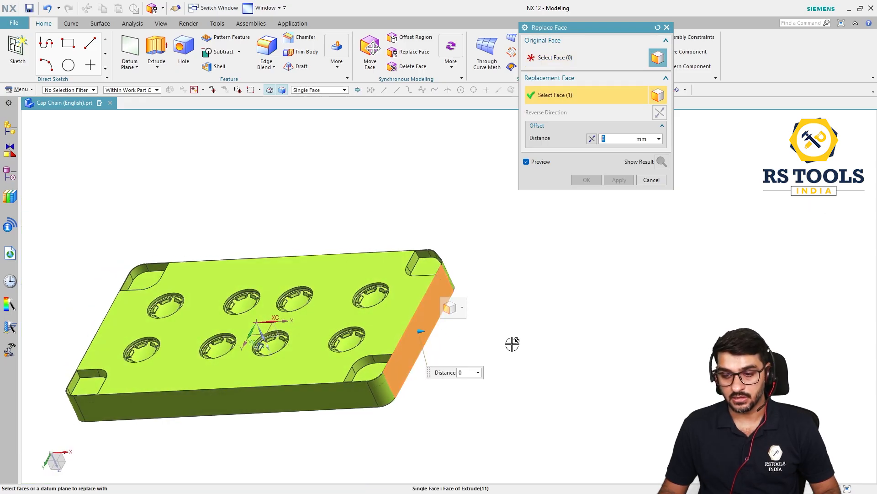
{"action": "left_click", "coordinate": [323, 91]}
{"action": "left_click", "coordinate": [316, 113]}
{"action": "left_click", "coordinate": [360, 387]}
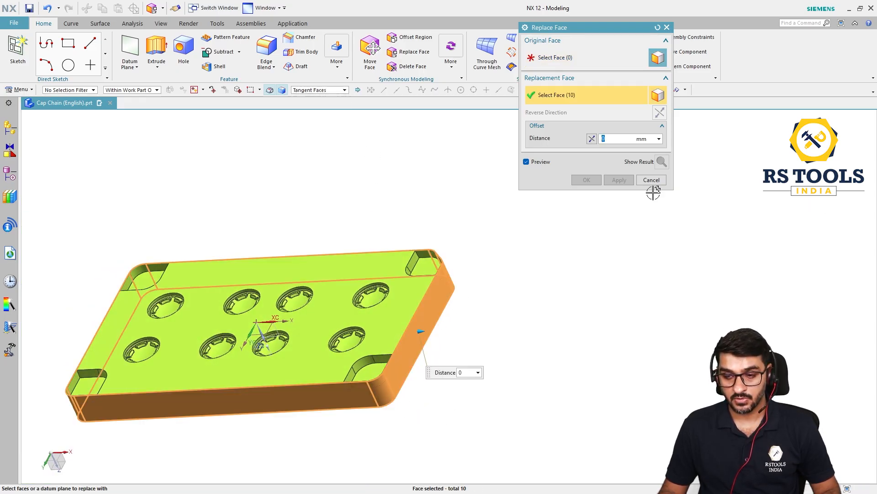
Select the tangent outer wall faces of the chamfered corner's pocket as original faces to replace.
{"action": "left_click", "coordinate": [564, 58]}
{"action": "scroll", "coordinate": [425, 259], "scroll_direction": "up", "scroll_amount": 6}
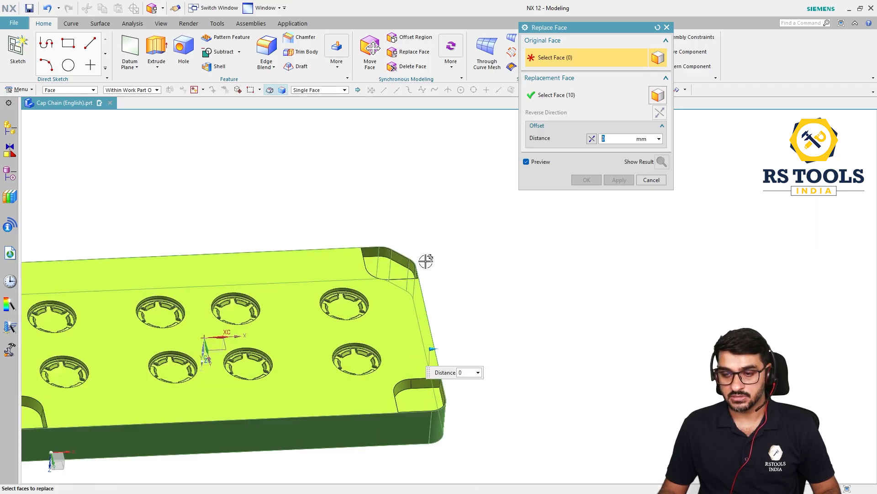
{"action": "left_click", "coordinate": [318, 90]}
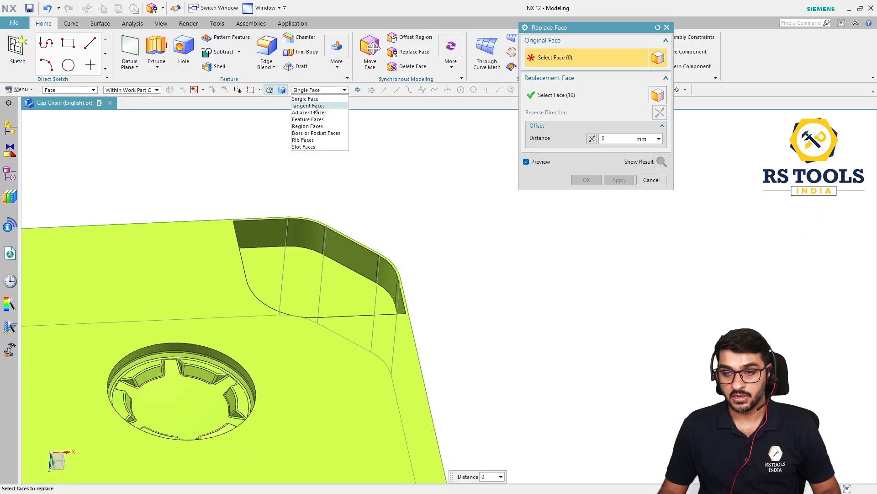
{"action": "left_click", "coordinate": [316, 114]}
{"action": "scroll", "coordinate": [598, 288], "scroll_direction": "down", "scroll_amount": 4}
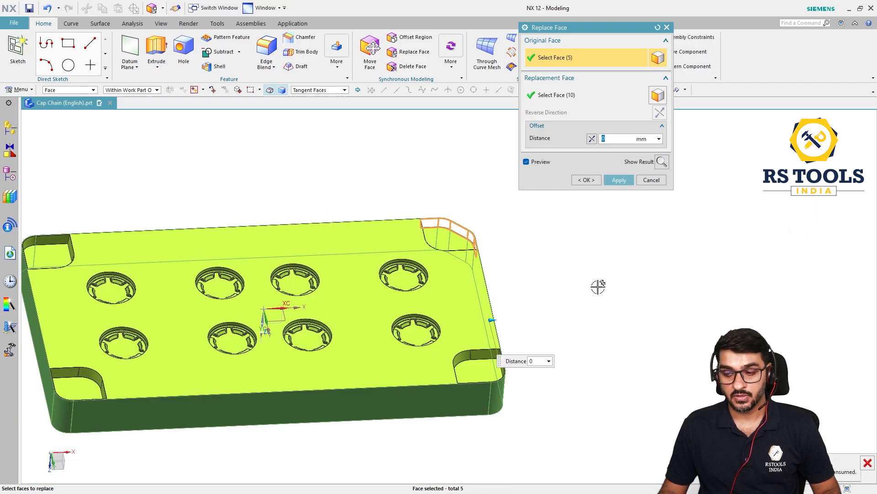
Add the outer wall faces of the other three corner pockets and complete Replace Face with a 0 mm offset.
{"action": "middle_click_drag", "start_coordinate": [597, 288], "coordinate": [463, 300]}
{"action": "scroll", "coordinate": [77, 219], "scroll_direction": "up", "scroll_amount": 5}
{"action": "left_click", "coordinate": [78, 218]}
{"action": "scroll", "coordinate": [184, 181], "scroll_direction": "down", "scroll_amount": 4}
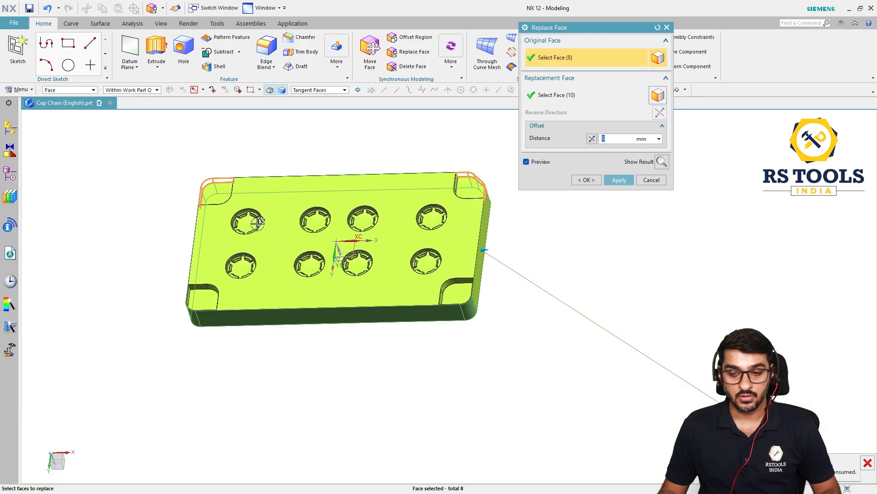
{"action": "scroll", "coordinate": [178, 295], "scroll_direction": "up", "scroll_amount": 5}
{"action": "left_click", "coordinate": [183, 302]}
{"action": "scroll", "coordinate": [98, 256], "scroll_direction": "down", "scroll_amount": 4}
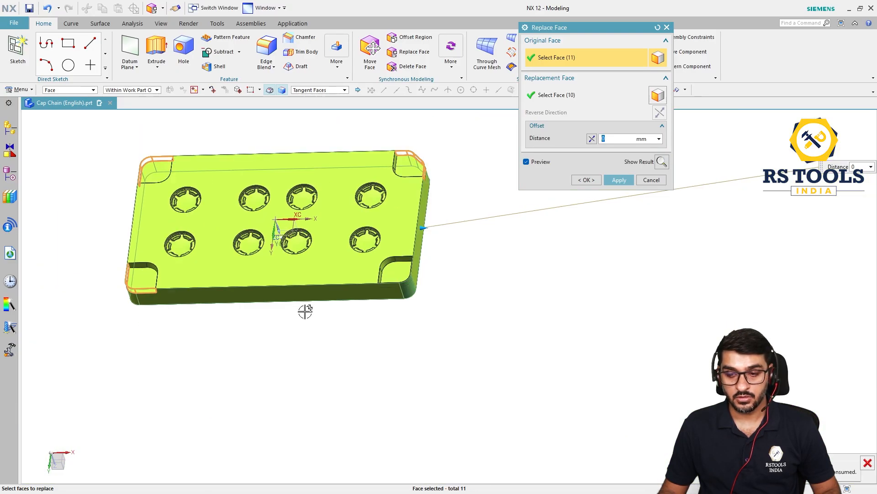
{"action": "middle_click_drag", "start_coordinate": [303, 310], "coordinate": [397, 192]}
{"action": "scroll", "coordinate": [417, 238], "scroll_direction": "up", "scroll_amount": 5}
{"action": "middle_click", "coordinate": [525, 351]}
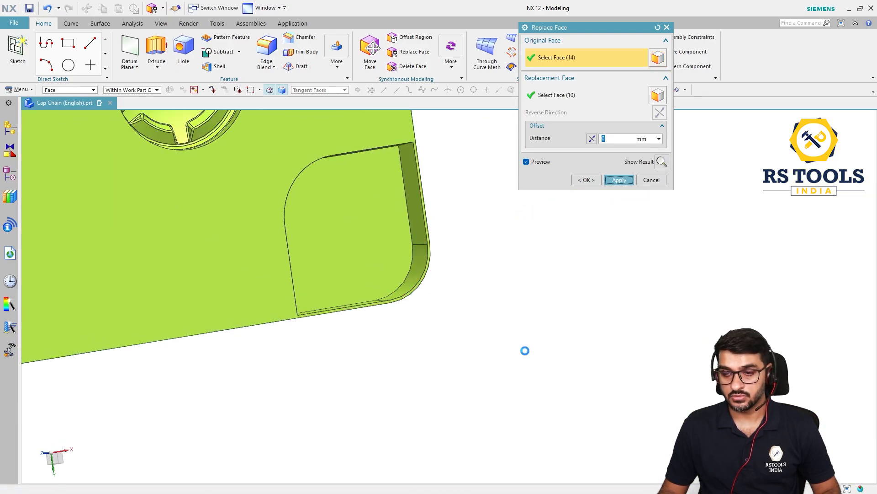
{"action": "scroll", "coordinate": [507, 358], "scroll_direction": "down", "scroll_amount": 4}
{"action": "key", "text": "F8"}
{"action": "scroll", "coordinate": [435, 333], "scroll_direction": "up", "scroll_amount": 3}
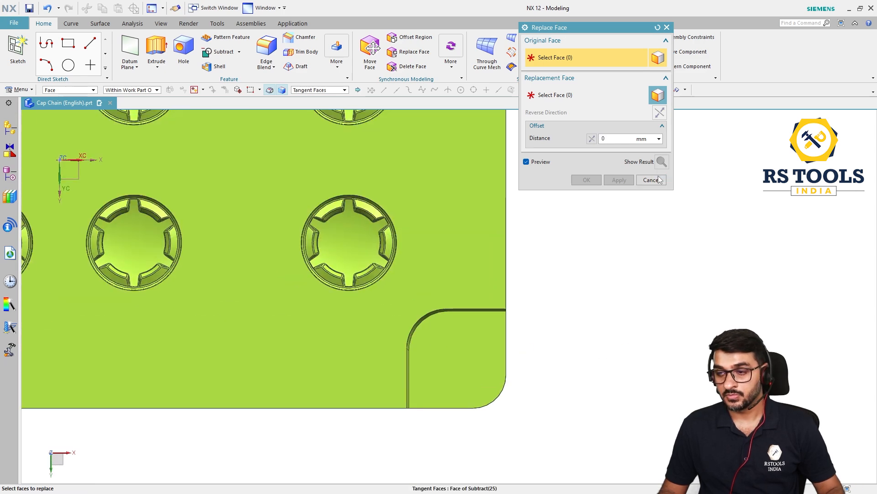
{"action": "middle_click", "coordinate": [450, 343]}
Examine the cavity insert's open corner pockets from the front, at an angle and square to the parting face.
{"action": "scroll", "coordinate": [407, 338], "scroll_direction": "up", "scroll_amount": 2}
{"action": "scroll", "coordinate": [452, 327], "scroll_direction": "down", "scroll_amount": 8}
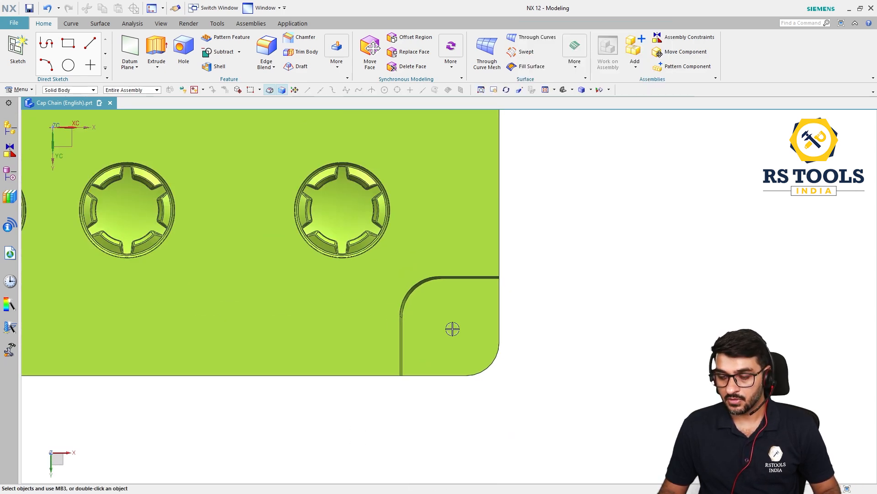
{"action": "key", "text": "ctrl+alt+f"}
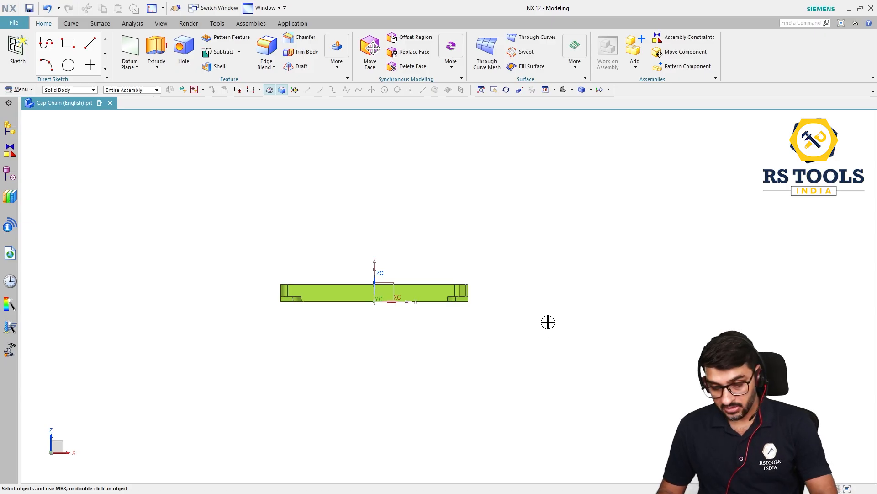
{"action": "key", "text": "End"}
{"action": "scroll", "coordinate": [307, 254], "scroll_direction": "up", "scroll_amount": 2}
{"action": "middle_click_drag", "start_coordinate": [308, 255], "coordinate": [599, 254]}
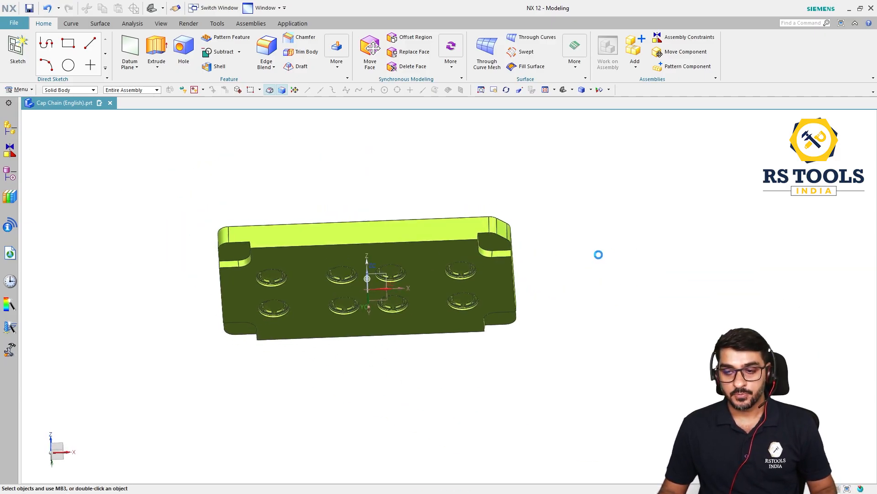
{"action": "key", "text": "F8"}
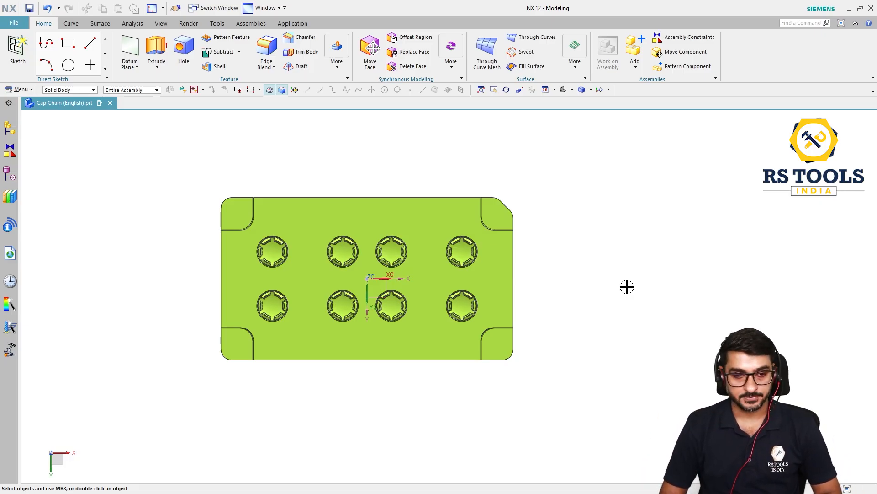
Examine the eight cap parts on their own from an angled view.
{"action": "key", "text": "Home"}
{"action": "middle_click_drag", "start_coordinate": [345, 279], "coordinate": [365, 296]}
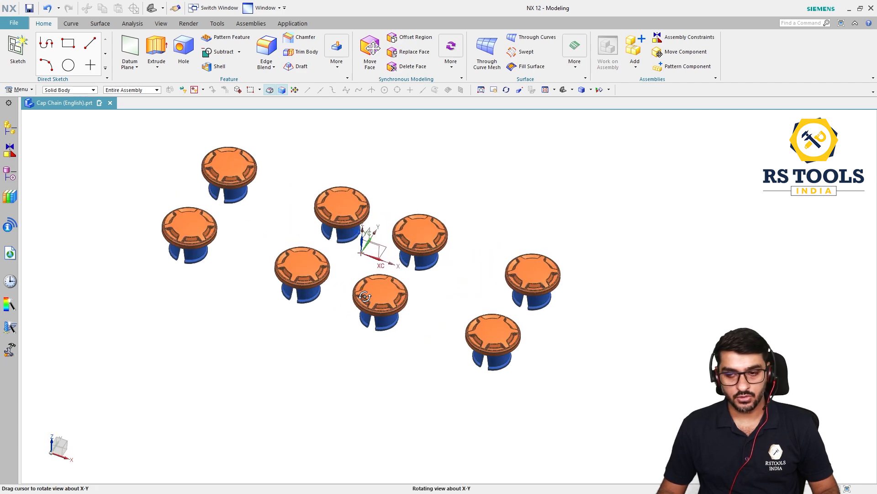
{"action": "scroll", "coordinate": [364, 347], "scroll_direction": "down", "scroll_amount": 3}
{"action": "middle_click_drag", "start_coordinate": [365, 347], "coordinate": [369, 356]}
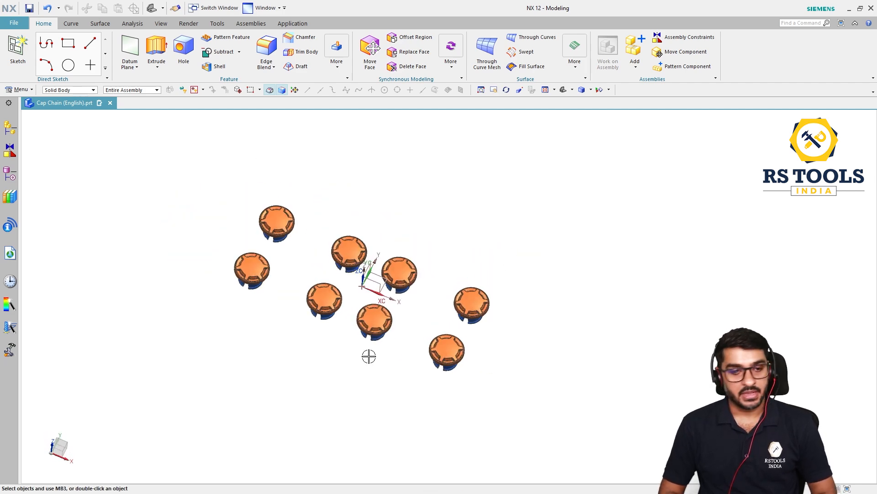